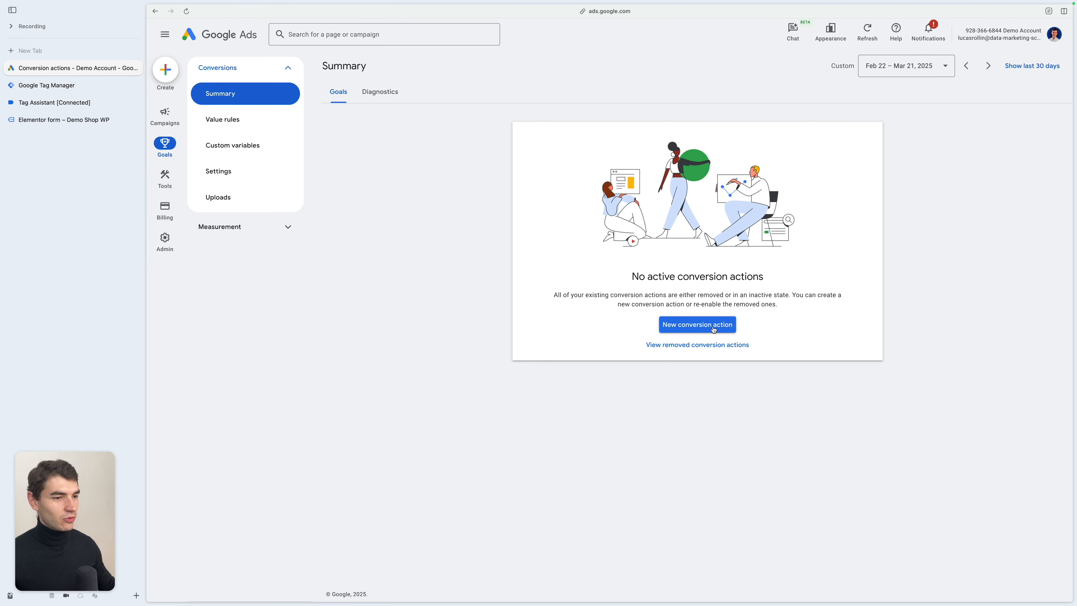
- Start a new conversion action for website conversions such as online sales and sign-ups
click(714, 329)
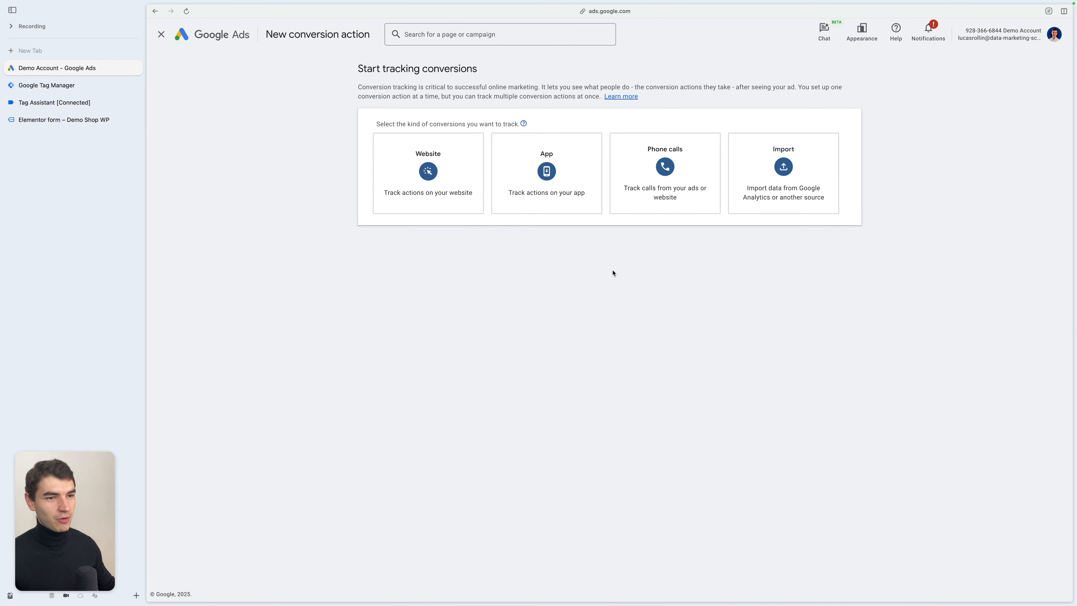
click(433, 192)
click(430, 173)
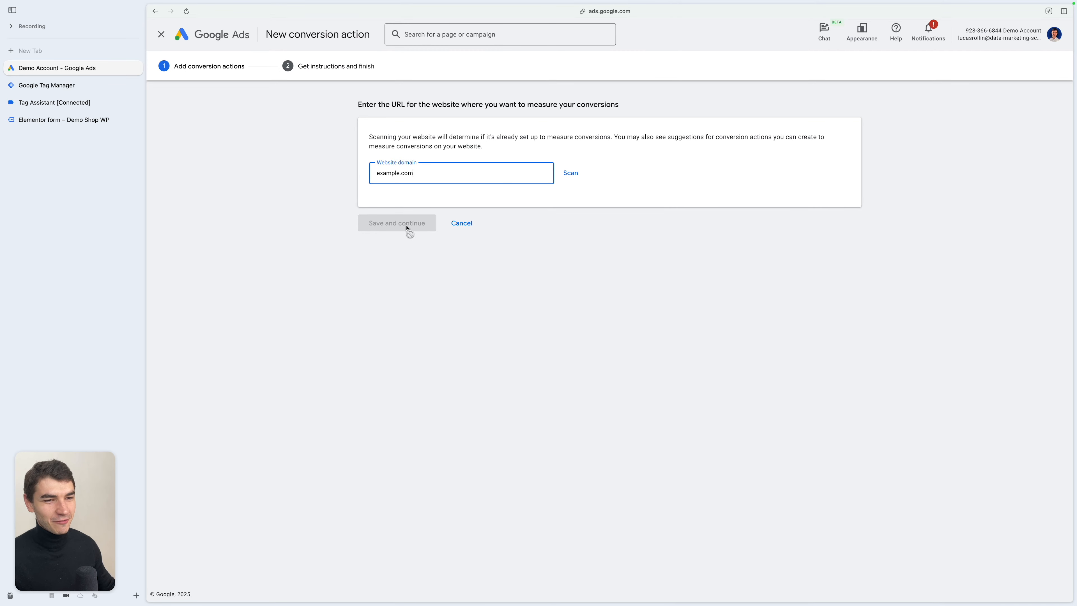
- Scan the example.com website domain and choose to add a conversion action manually using code
click(573, 174)
click(428, 364)
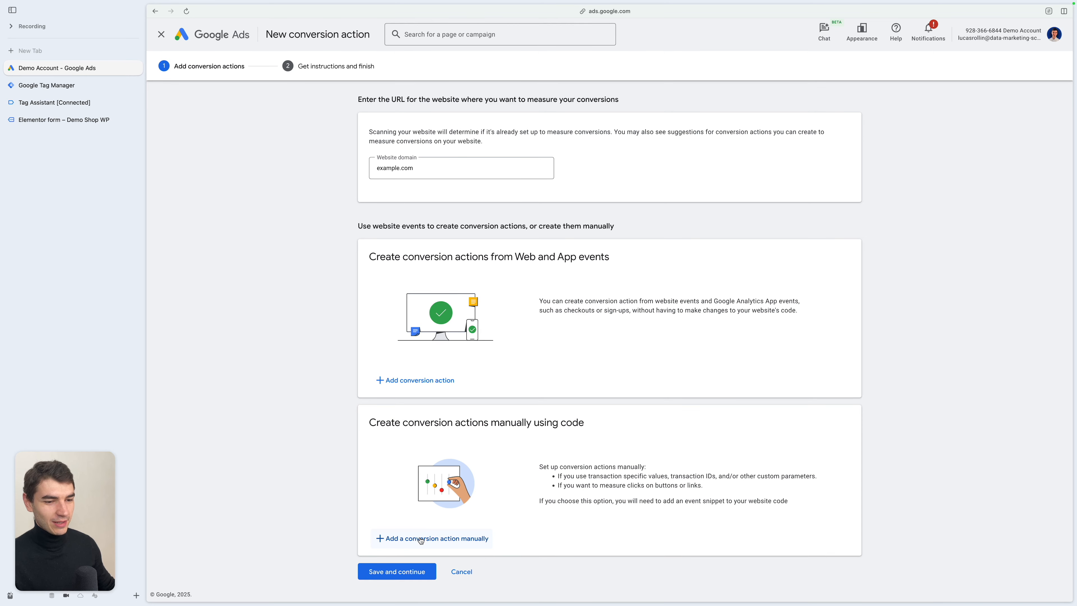
click(436, 542)
- Set the goal category to Purchase and name the conversion action Purchases
click(610, 151)
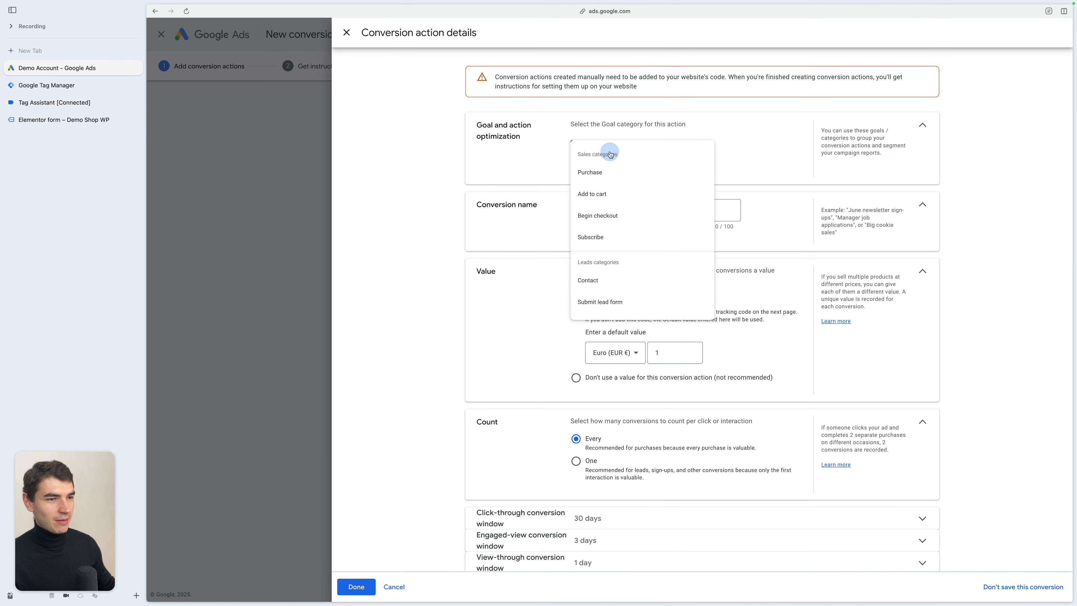
click(630, 175)
click(636, 241)
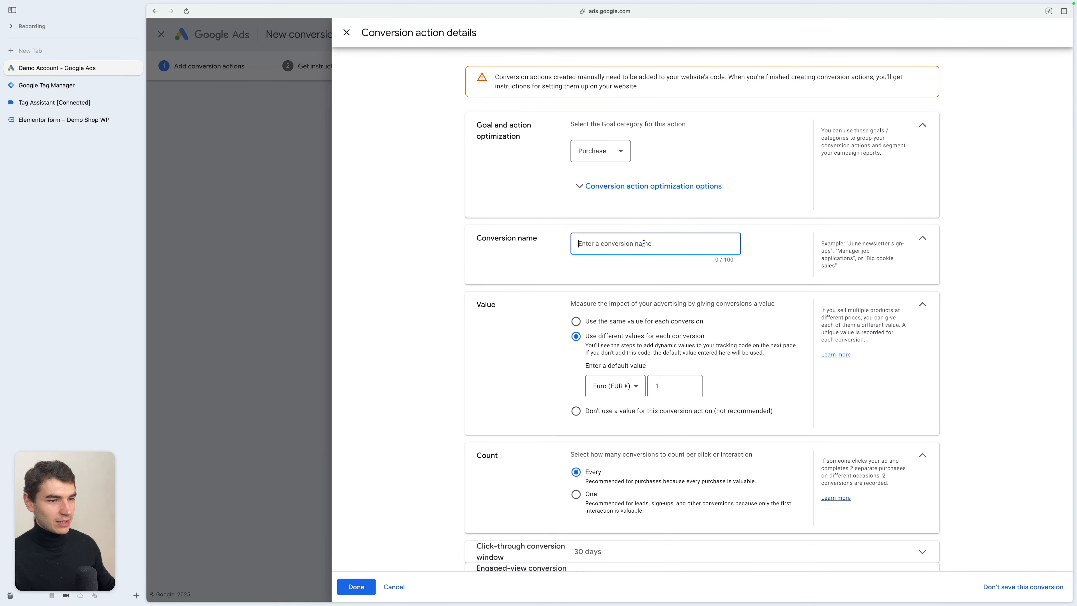
text(Purchases)
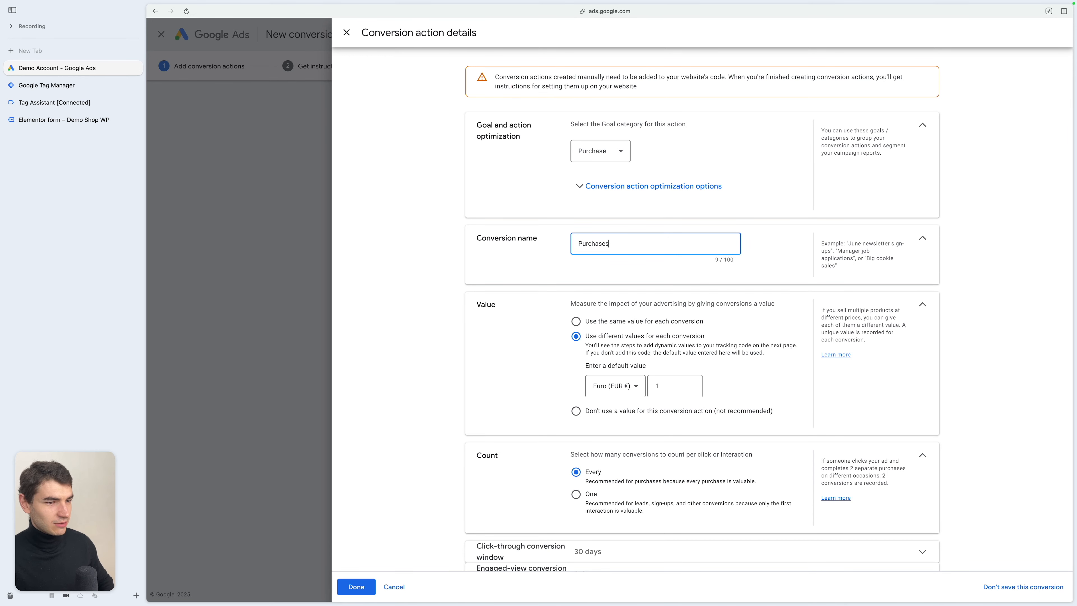
- Set the default conversion value to 20 euros for the different-values option
scroll(590, 310, down, 1)
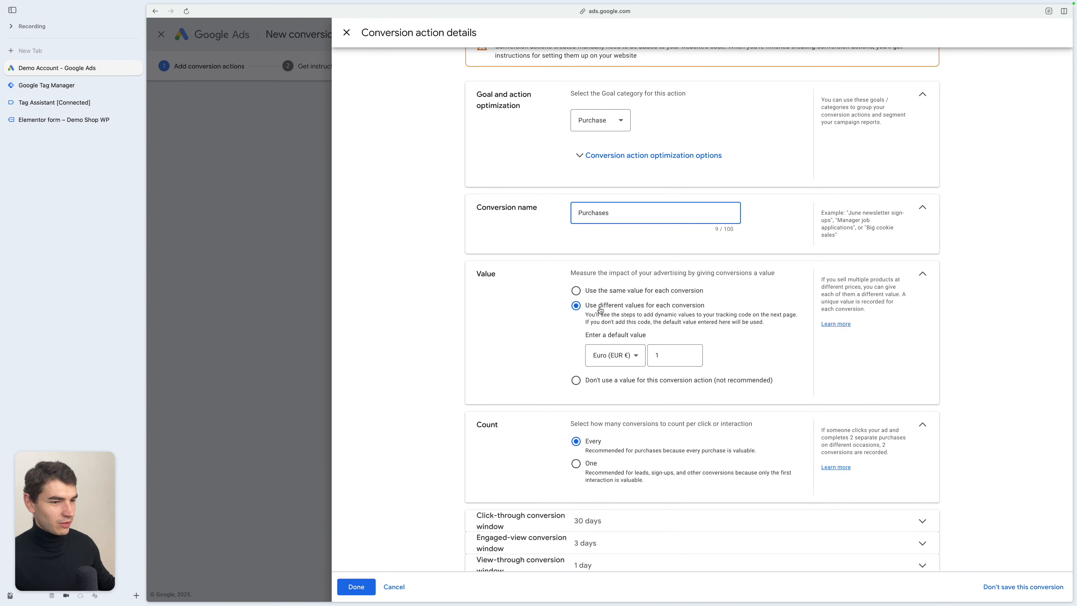
scroll(683, 330, down, 1)
click(682, 330)
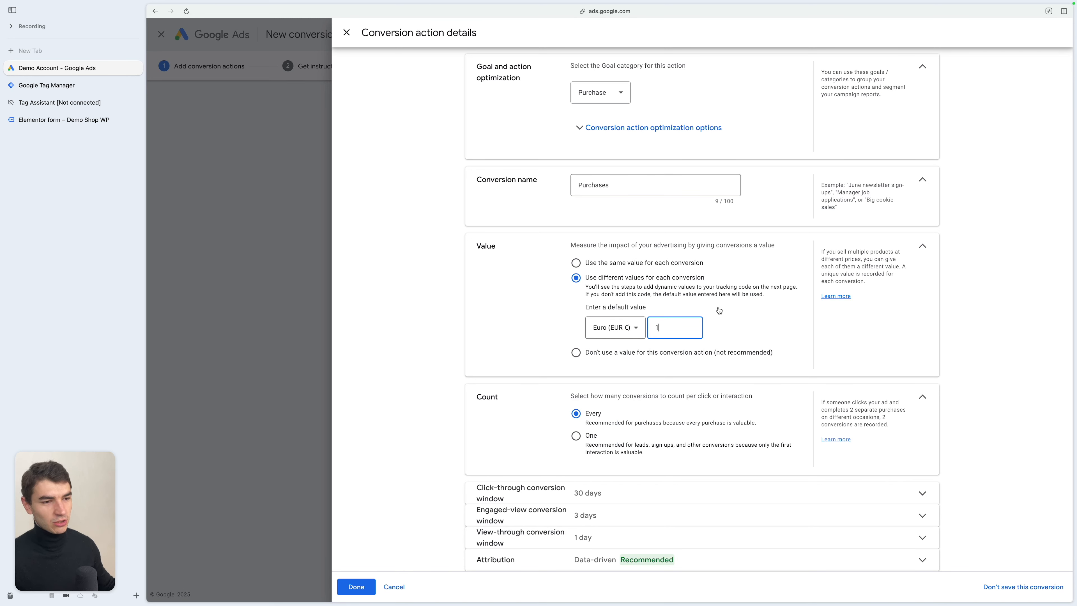
key(BackSpace)
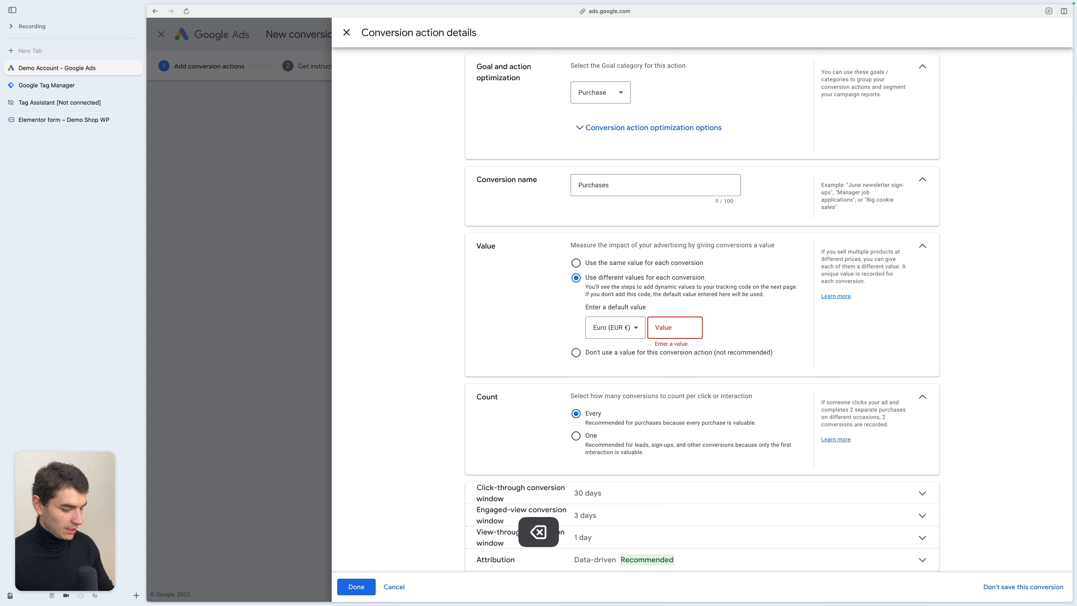
text(20)
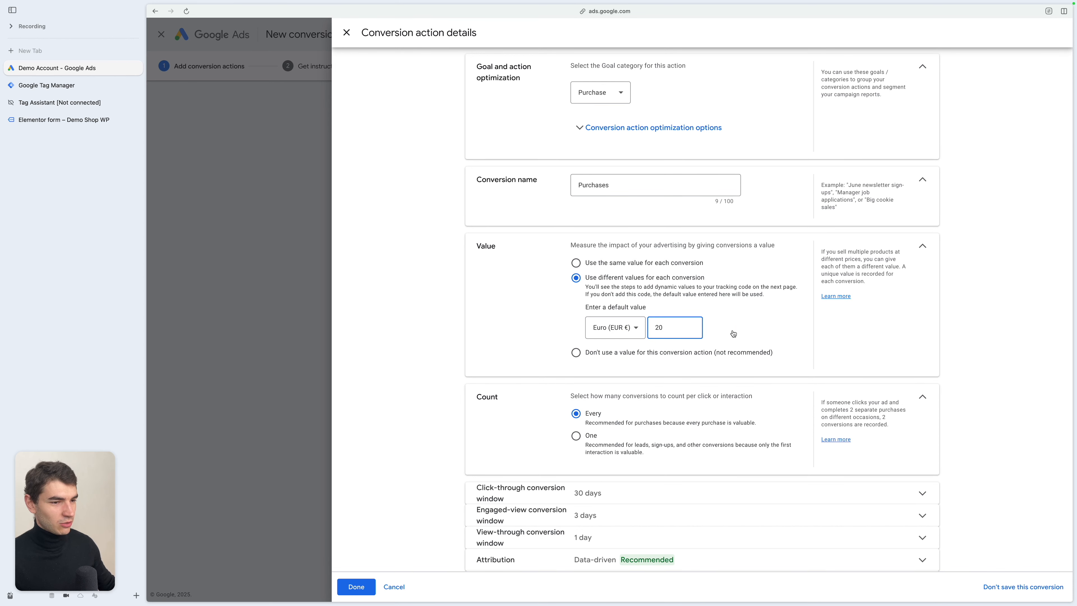
- Review the enhanced conversions setting and finish the conversion action details
scroll(664, 386, down, 1)
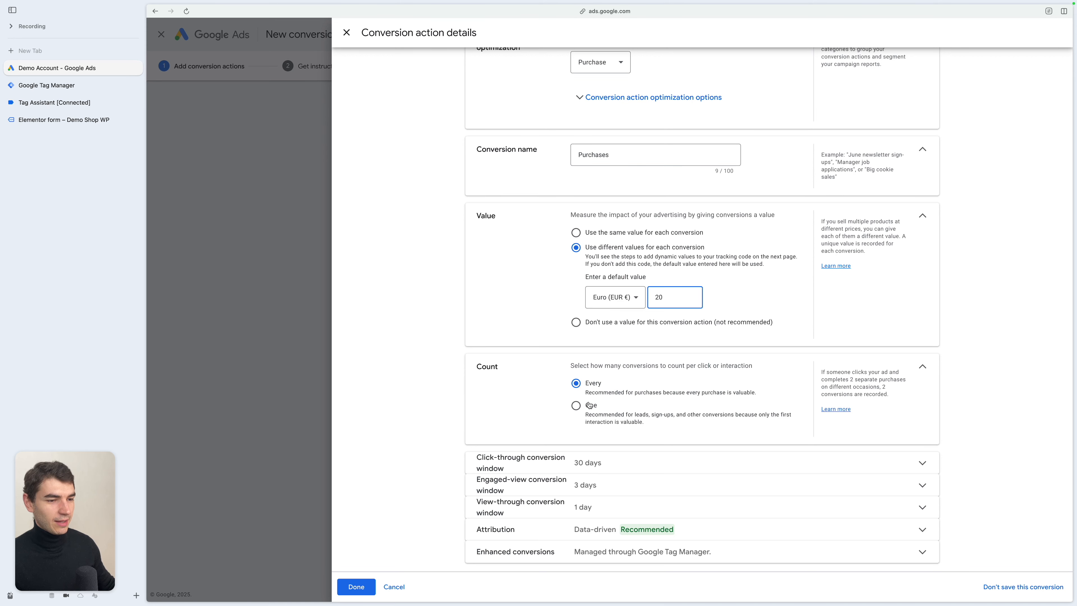
click(710, 548)
scroll(700, 488, down, 2)
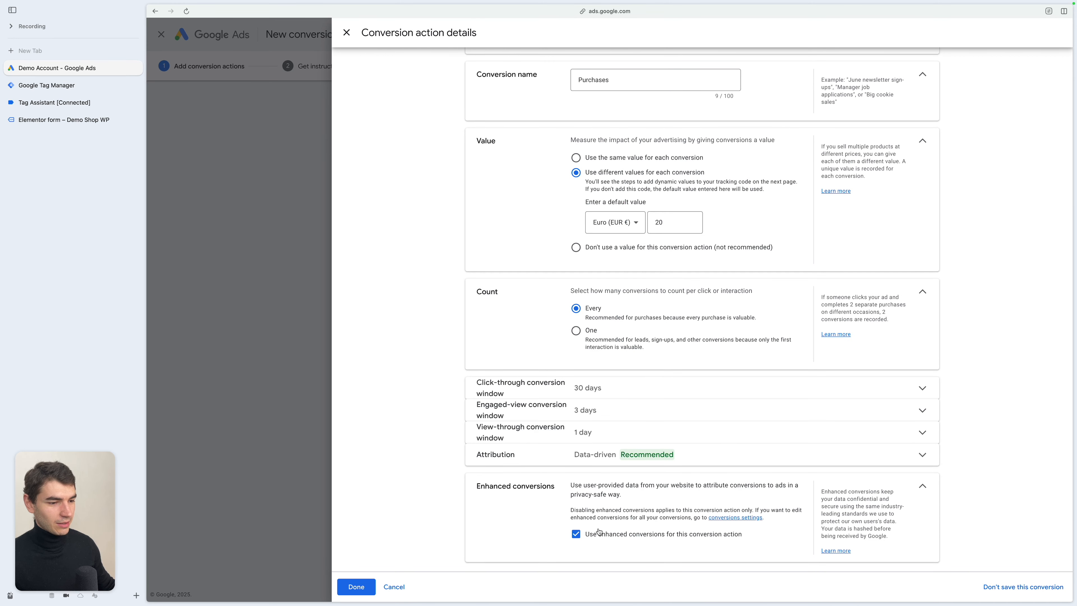
click(637, 533)
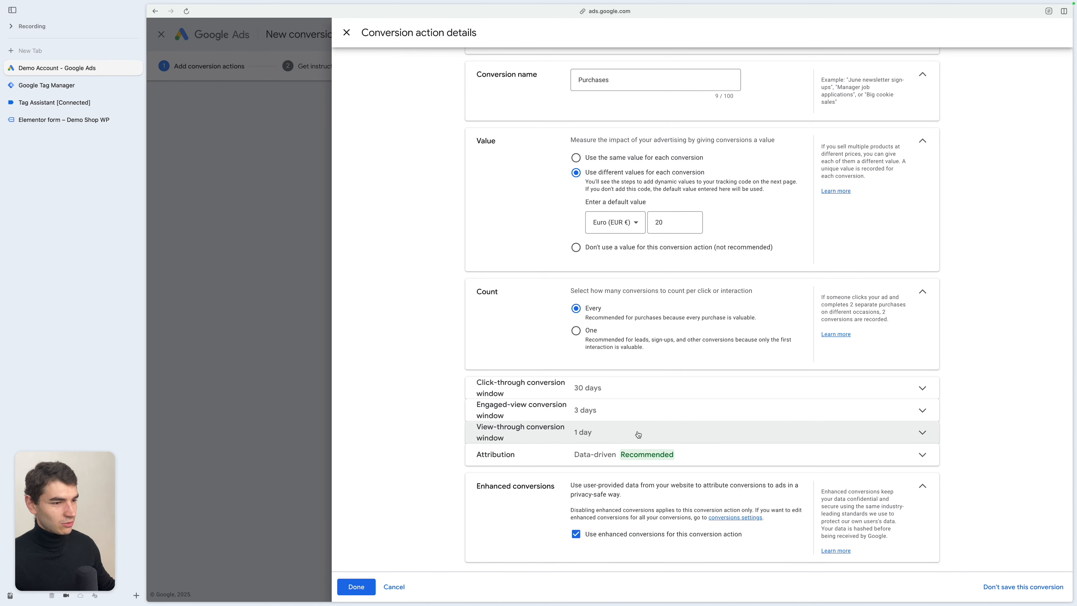
click(921, 486)
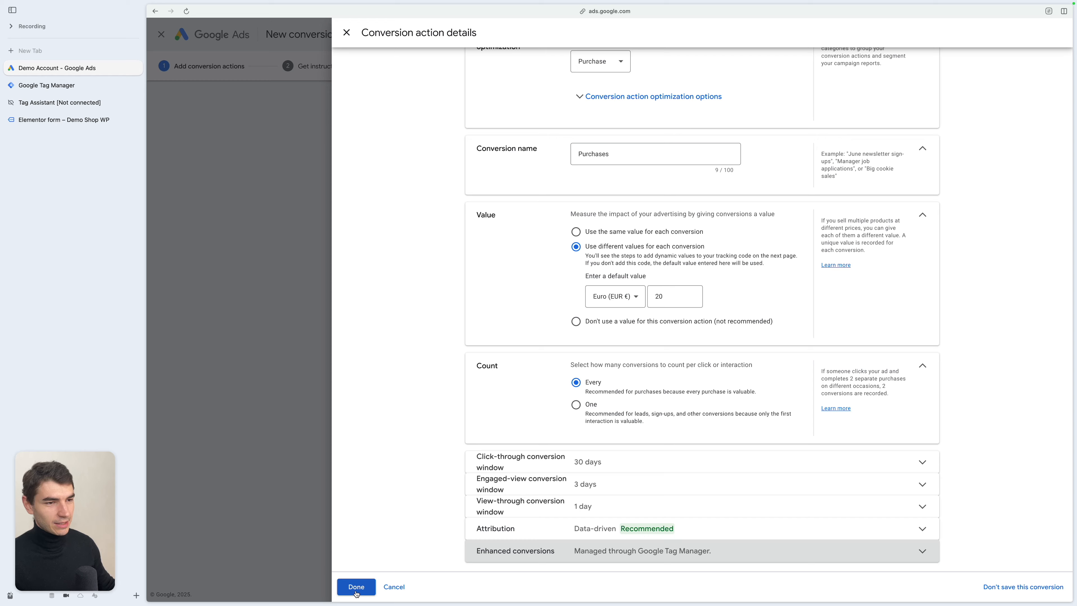
click(356, 592)
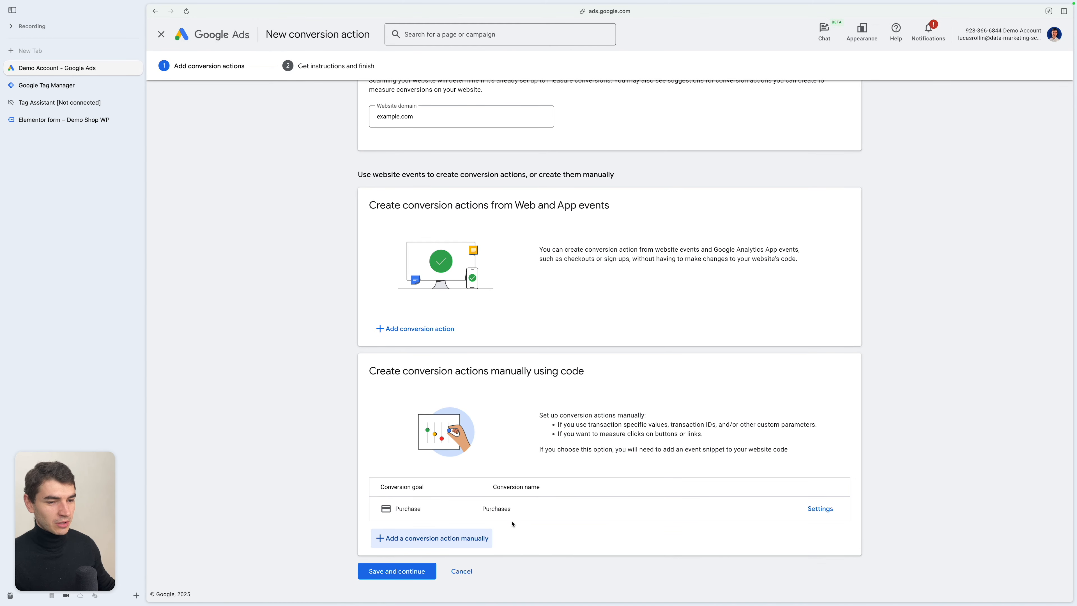
- Save and continue, then open the Google Tag Manager installation instructions
click(397, 571)
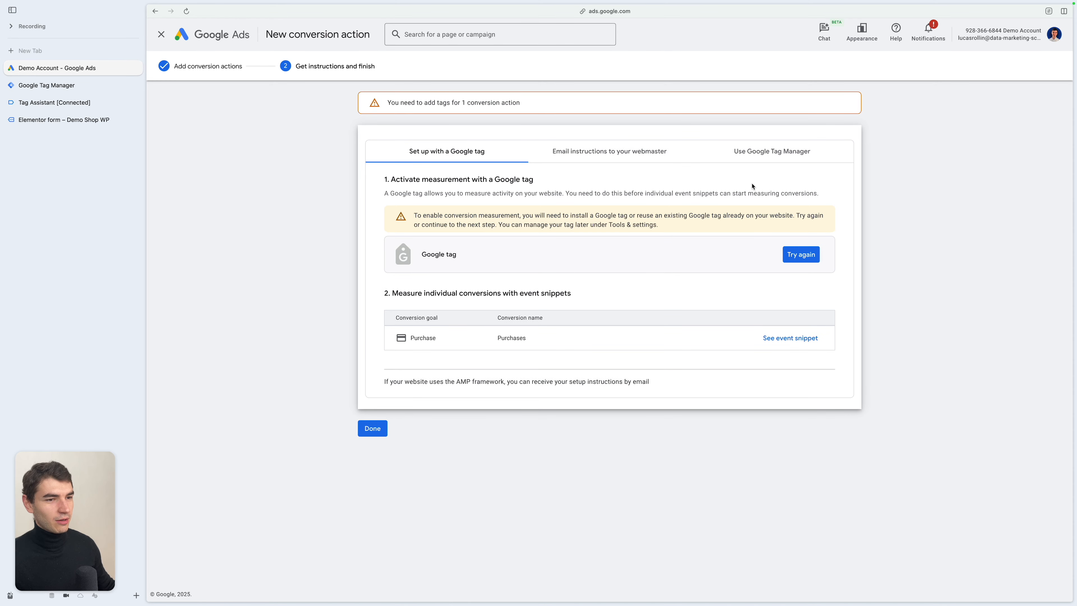
click(792, 154)
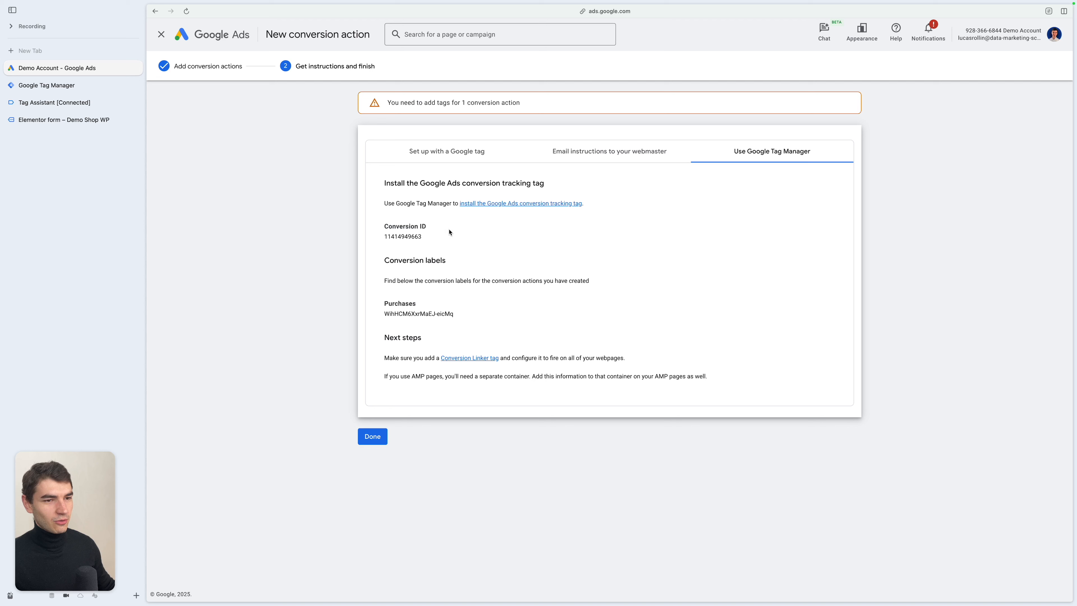
- Examine the conversion ID and the Purchases conversion label in the instructions
double_click(404, 236)
double_click(414, 313)
drag(419, 261, 438, 261)
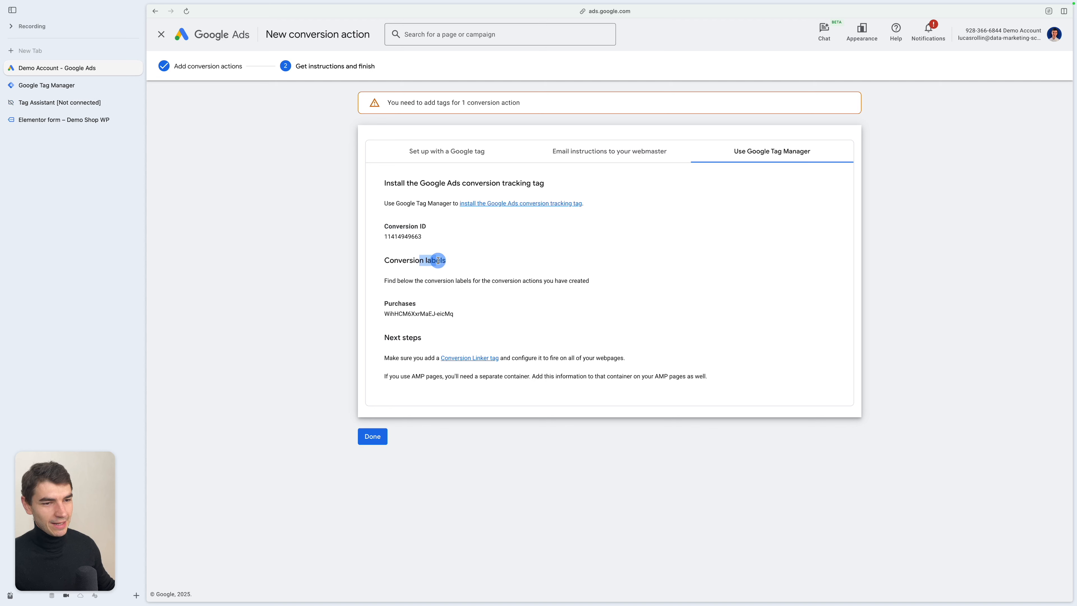
drag(384, 310, 448, 316)
click(451, 305)
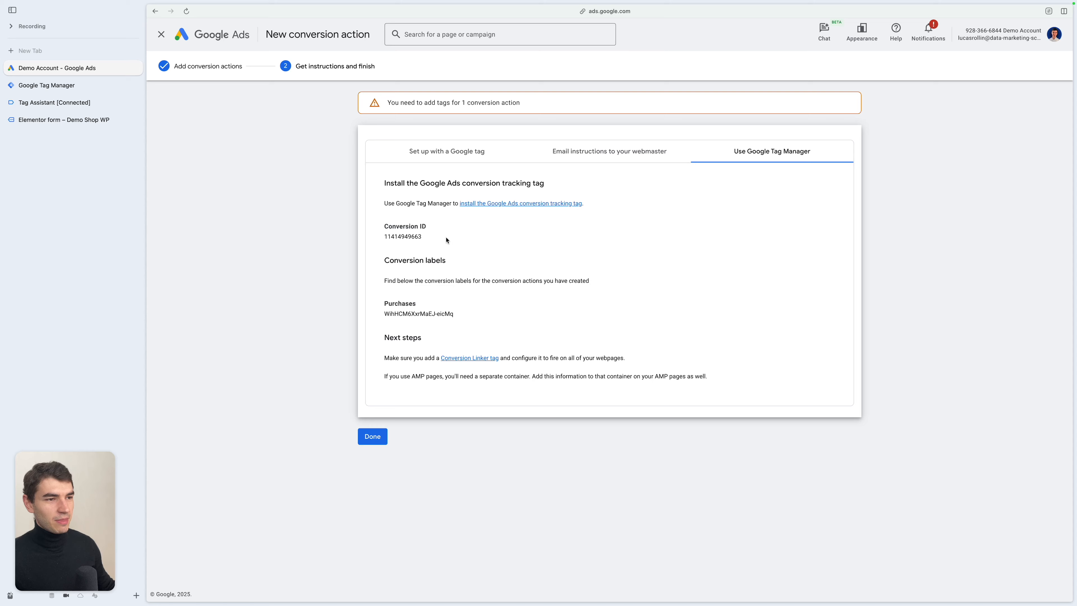
- In Tag Manager, create a Conversion Linker tag firing on Initialization - All Pages and save it as Conversion Linker
click(103, 87)
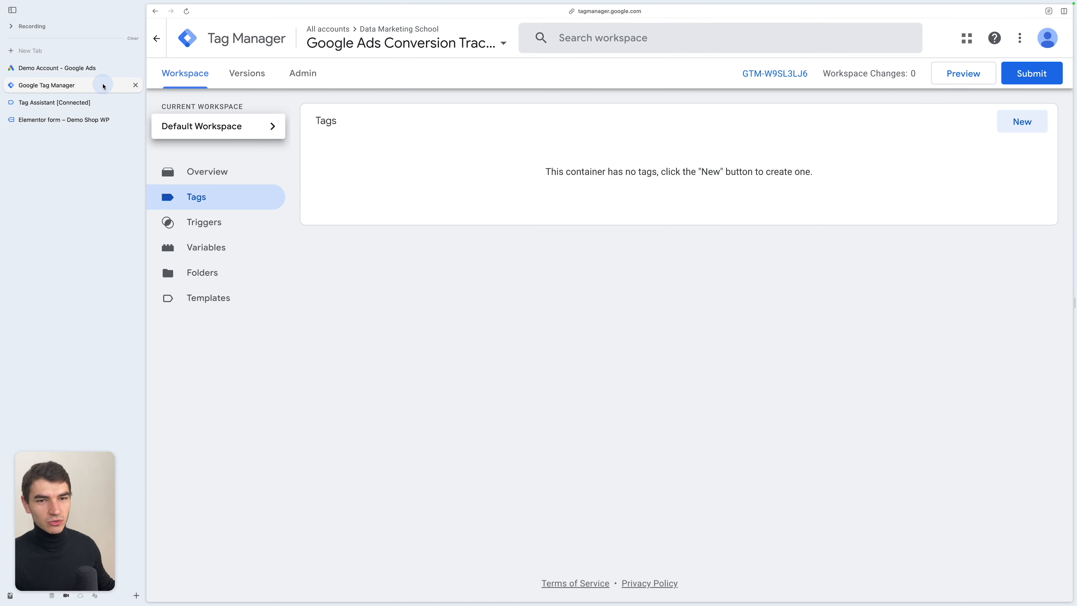
click(1034, 116)
click(740, 132)
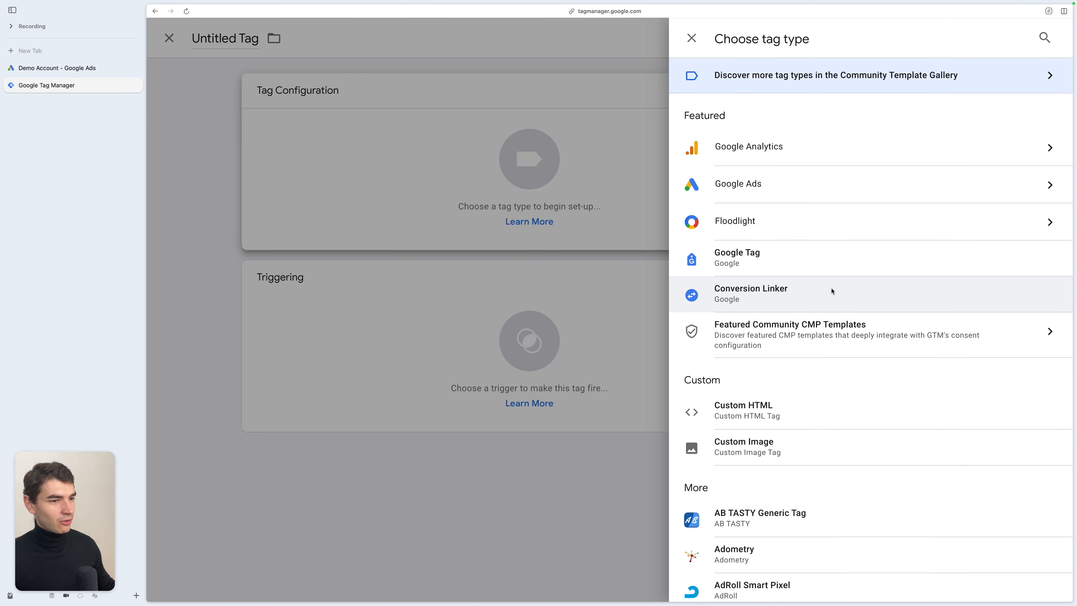
click(832, 288)
click(660, 414)
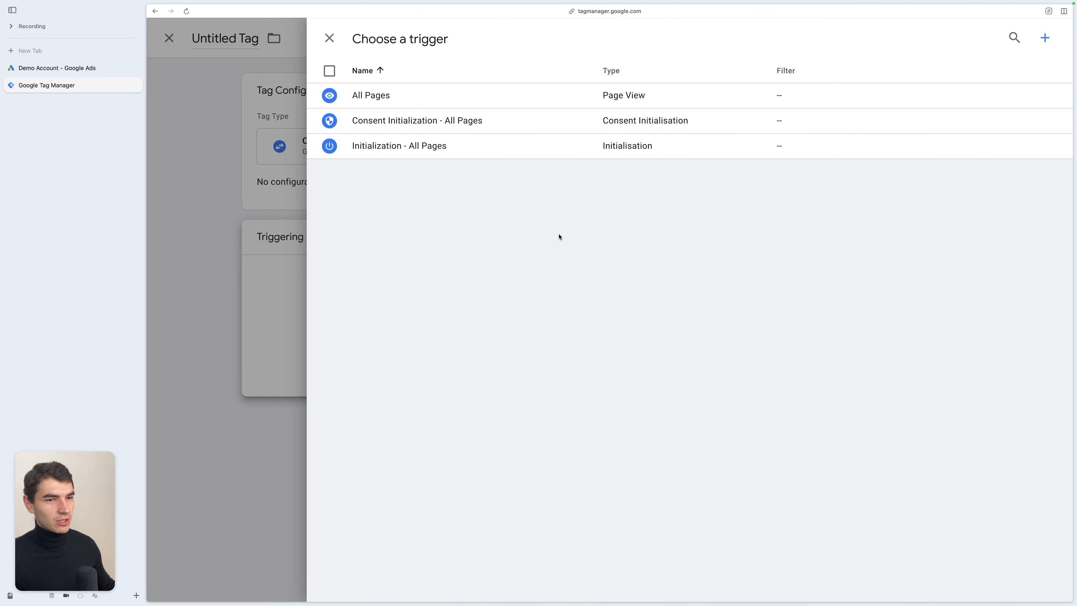
click(543, 149)
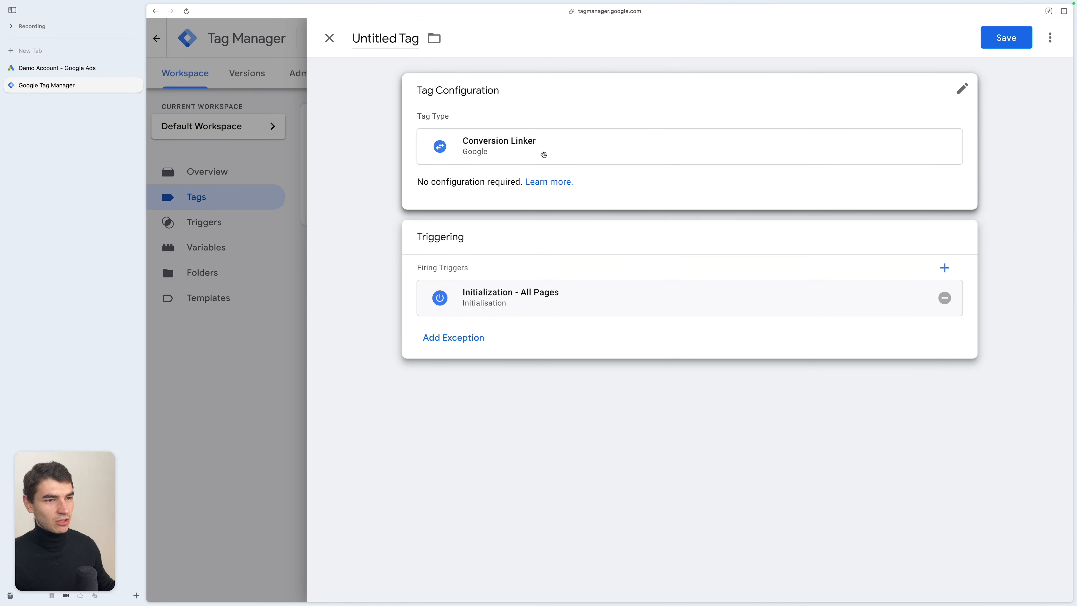
click(997, 40)
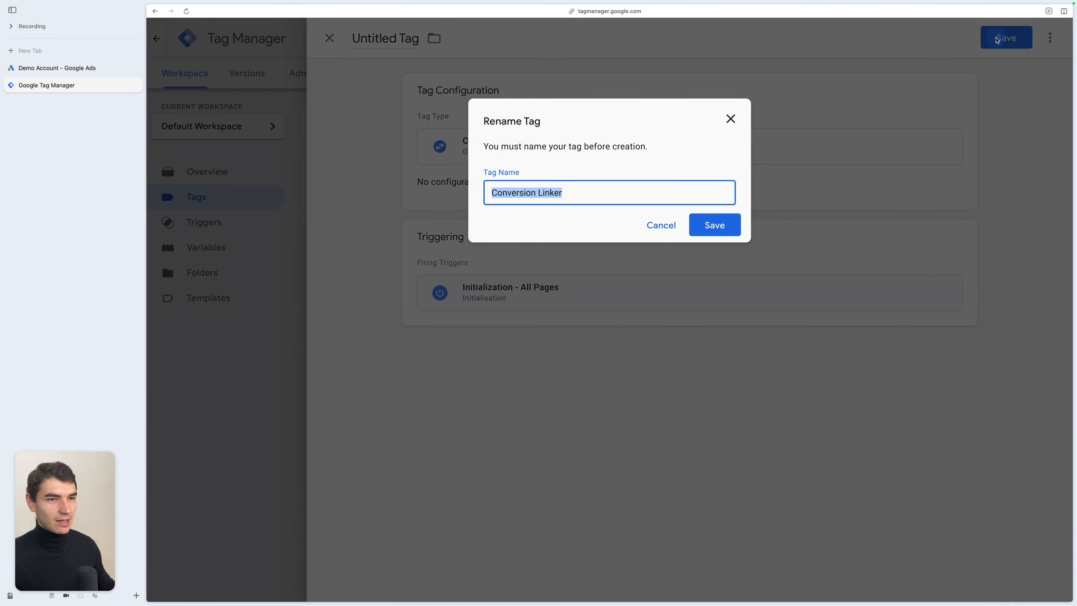
click(708, 218)
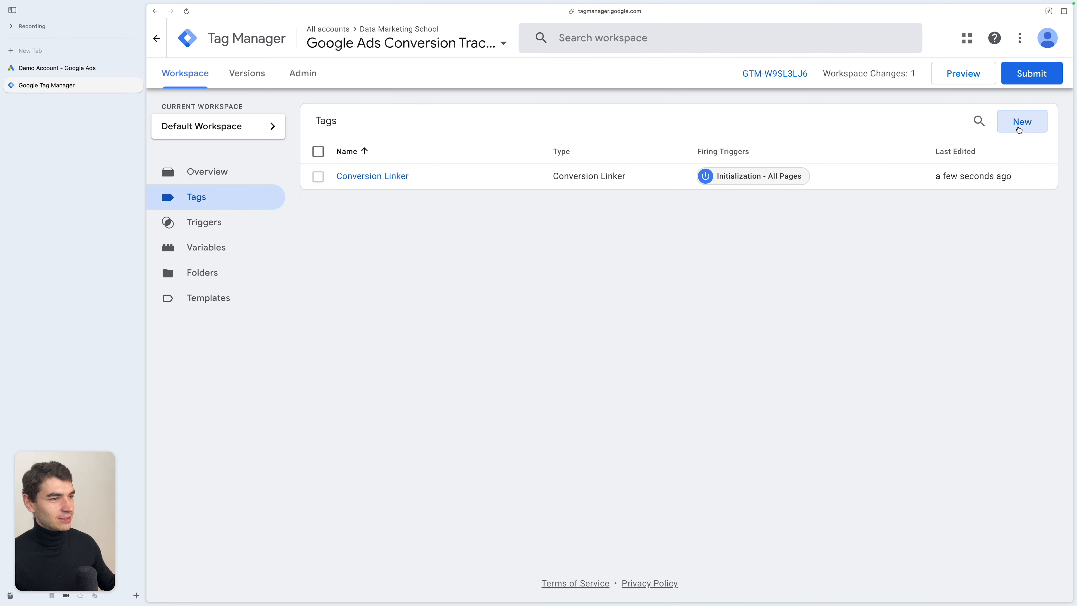
- Start a new tag of type Google Tag
click(1020, 128)
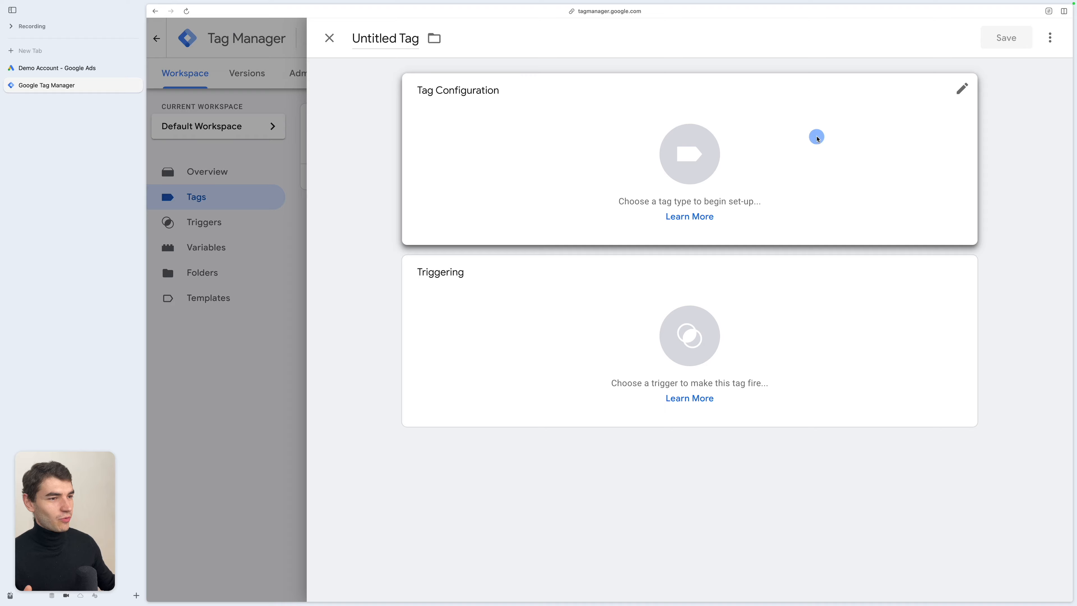
click(817, 136)
click(844, 259)
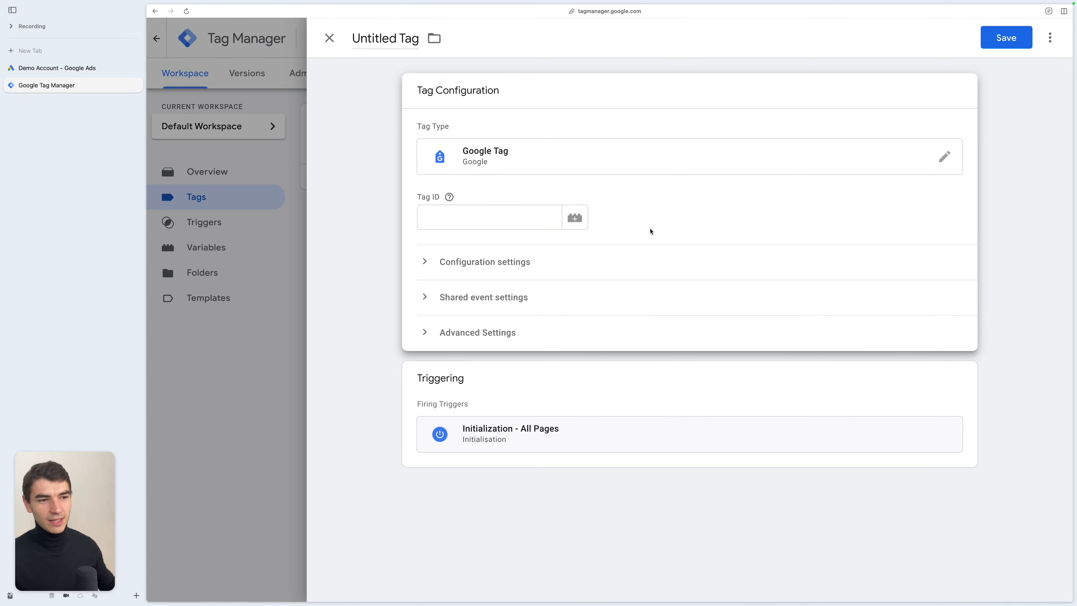
- Set the Tag ID to AW- followed by the conversion ID copied from the Google Ads instructions
click(534, 216)
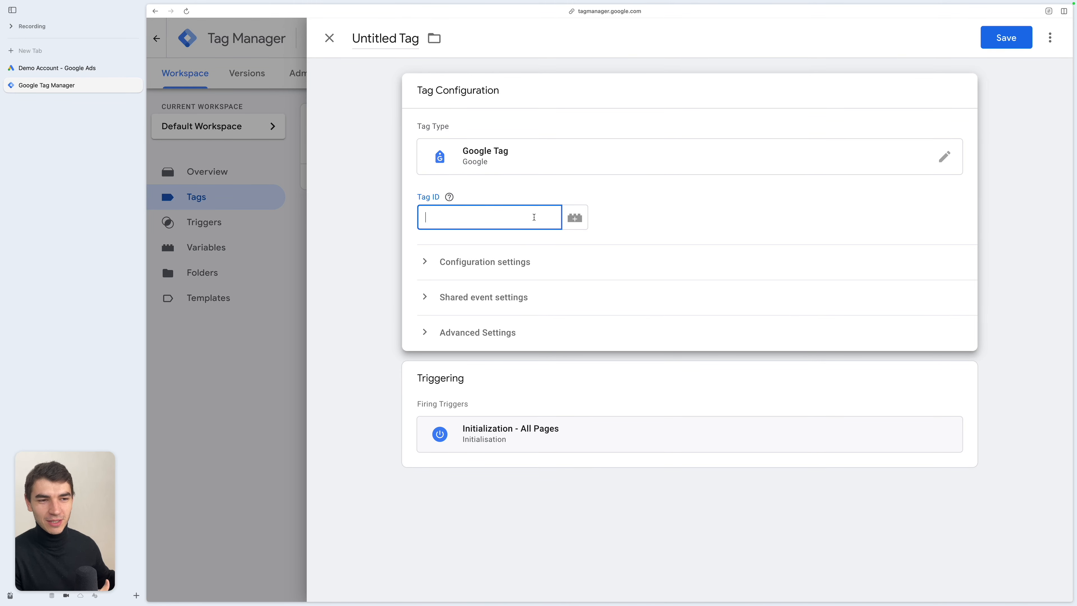
key(ctrl+Tab)
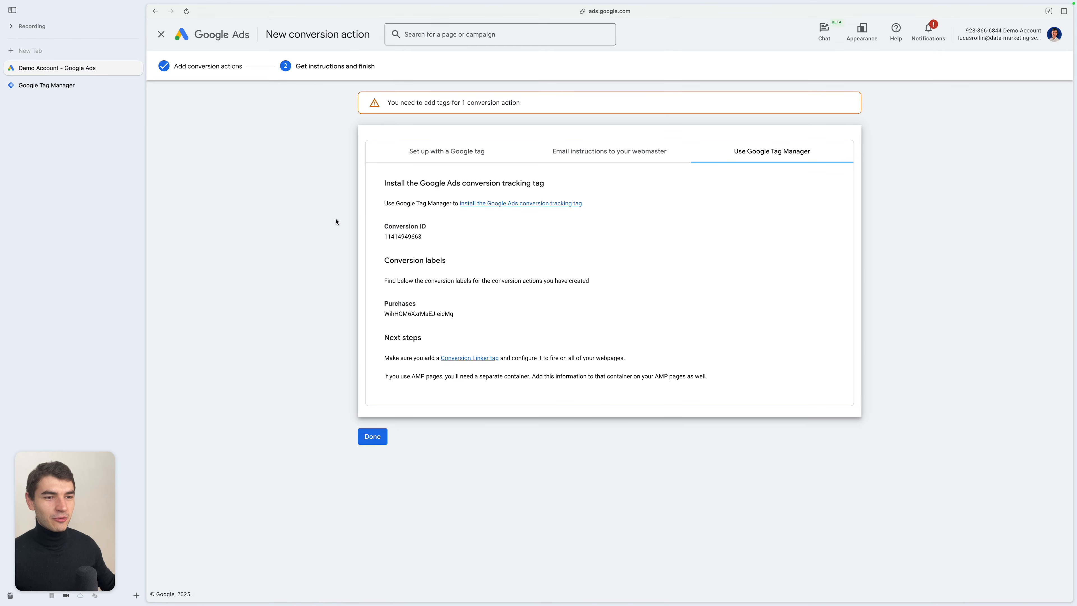
double_click(383, 239)
key(super+c)
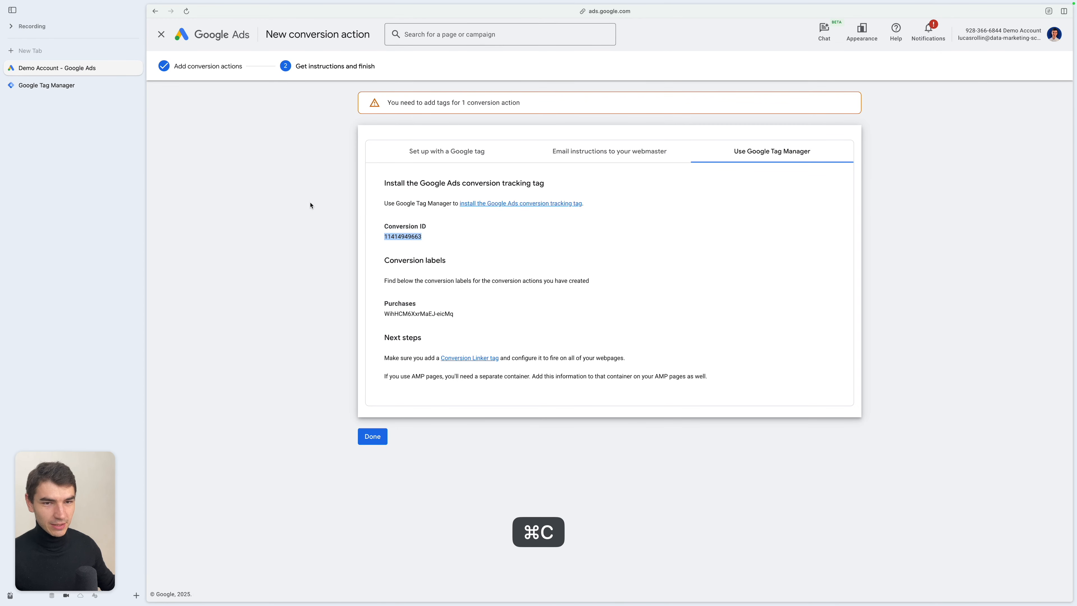
key(ctrl+Tab)
text(AW)
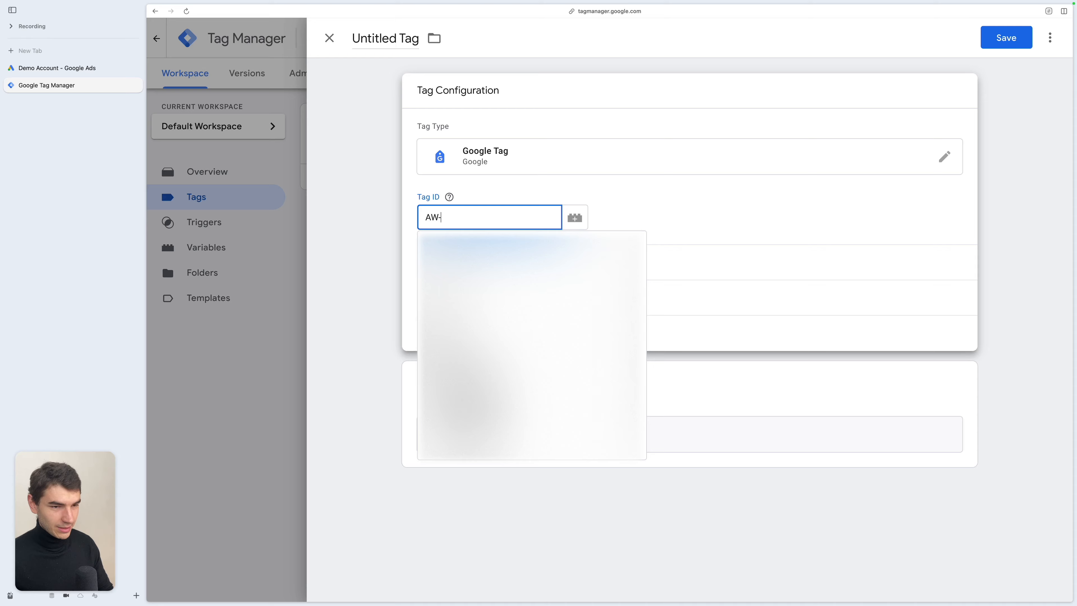
text(-)
key(super+v)
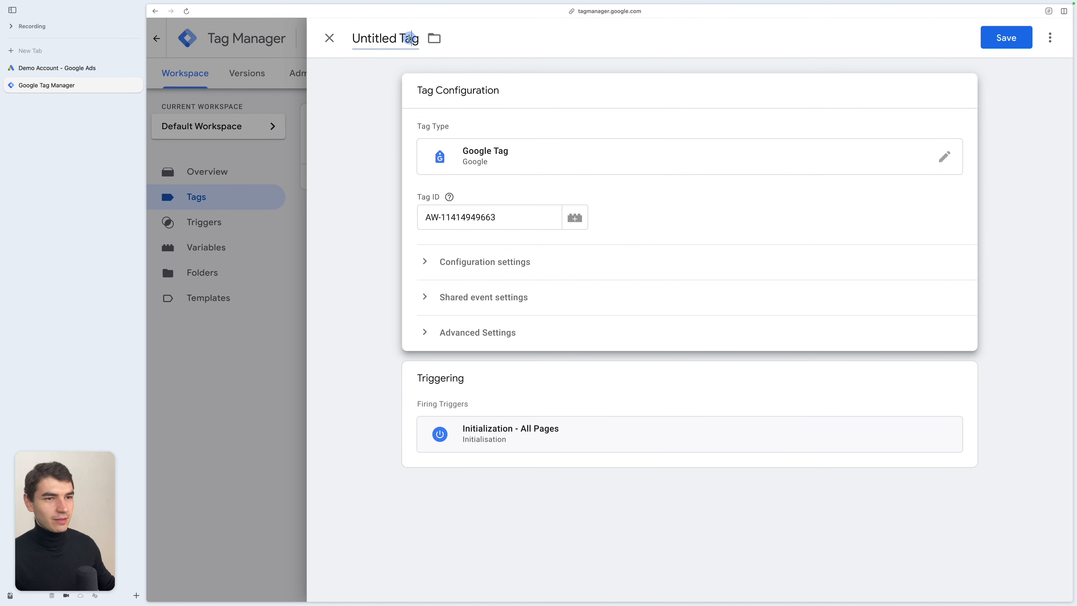
- Rename the tag Google Tag - GADS and save it
double_click(409, 38)
key(super+BackSpace)
key(super+BackSpace)
text(Google )
text(Tag - GADS)
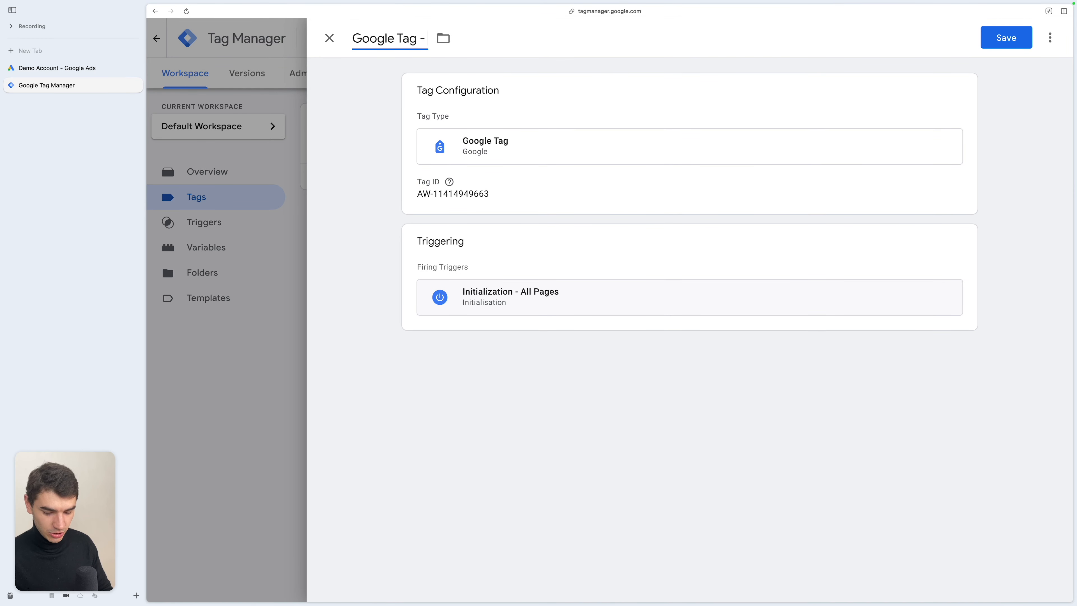
click(1006, 39)
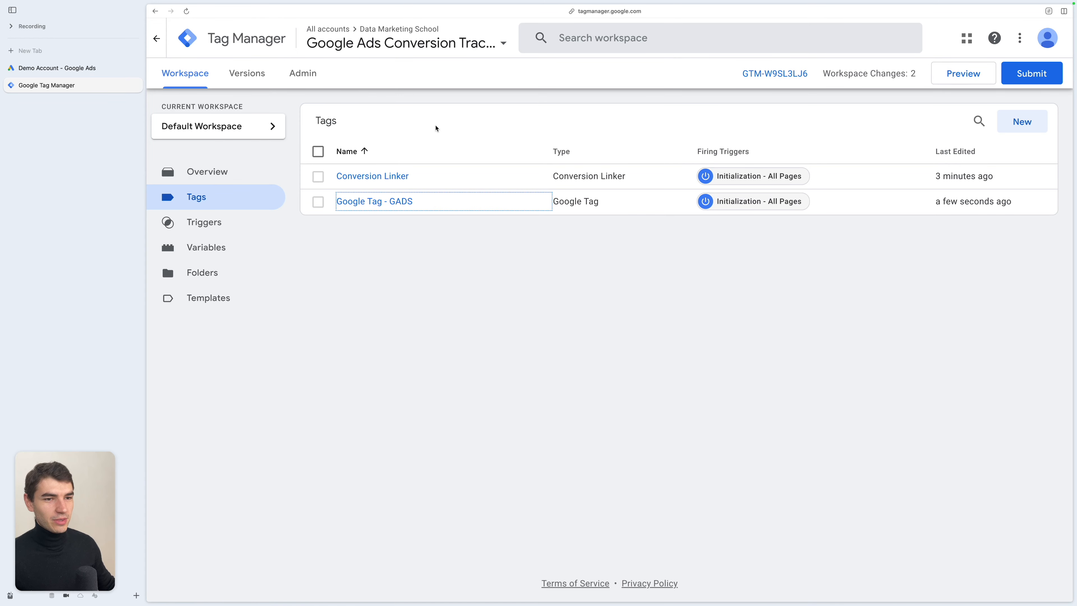
- Start a new tag of type Google Ads Conversion Tracking
click(1017, 126)
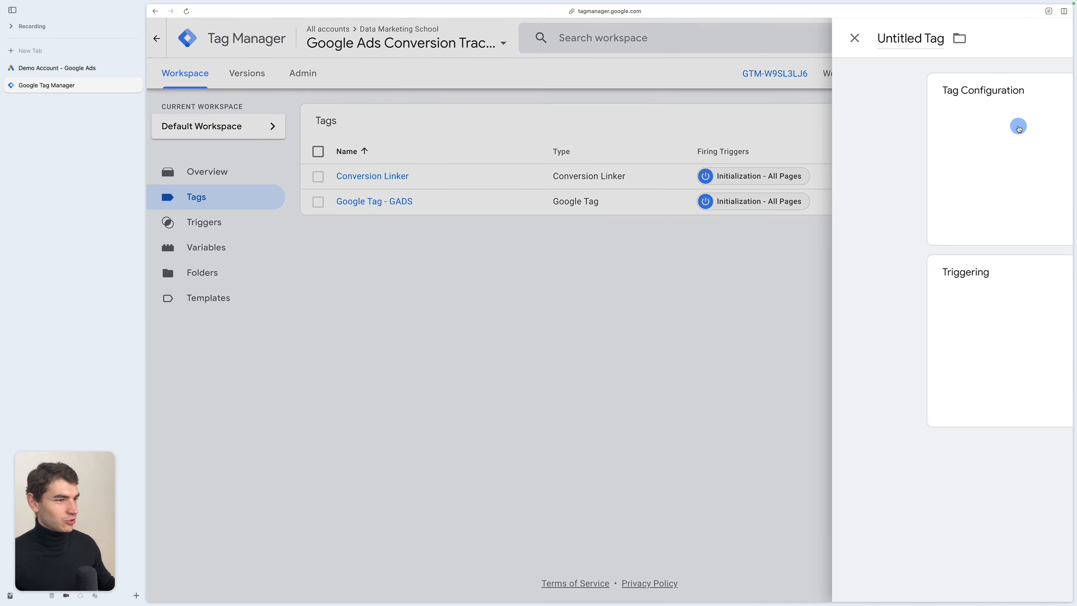
click(1016, 125)
click(797, 183)
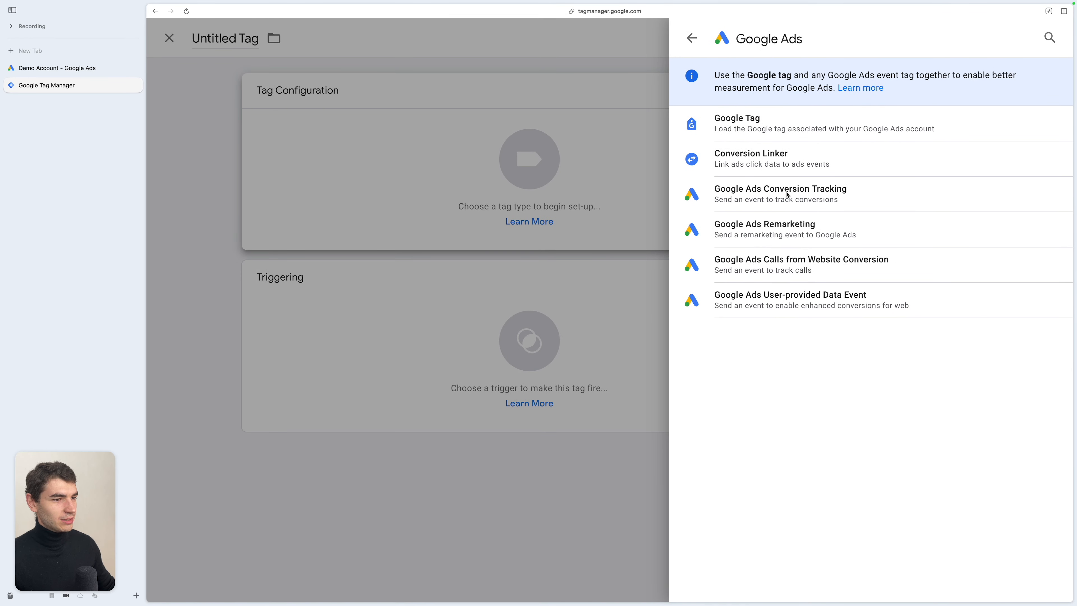
click(879, 199)
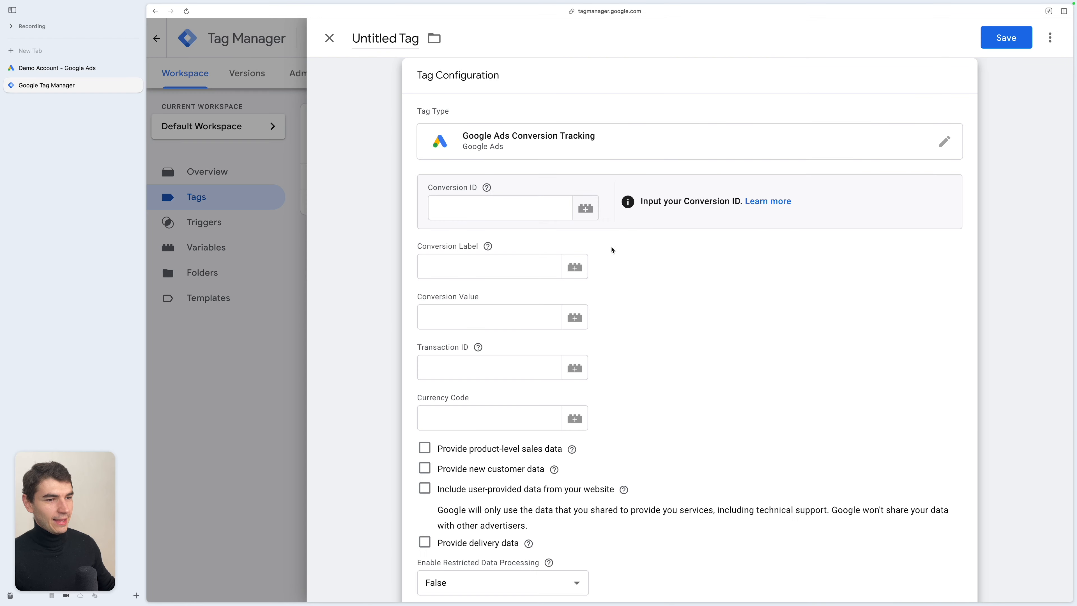
- Copy the conversion ID from the Google Ads Tag Manager instructions and paste it into the Conversion ID field
click(514, 207)
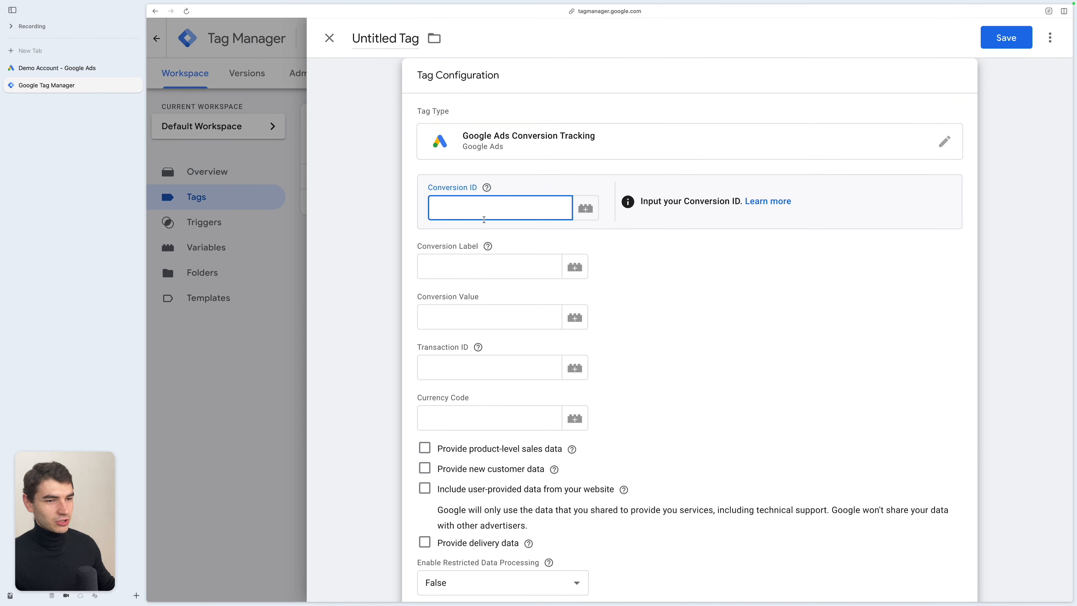
key(ctrl+Tab)
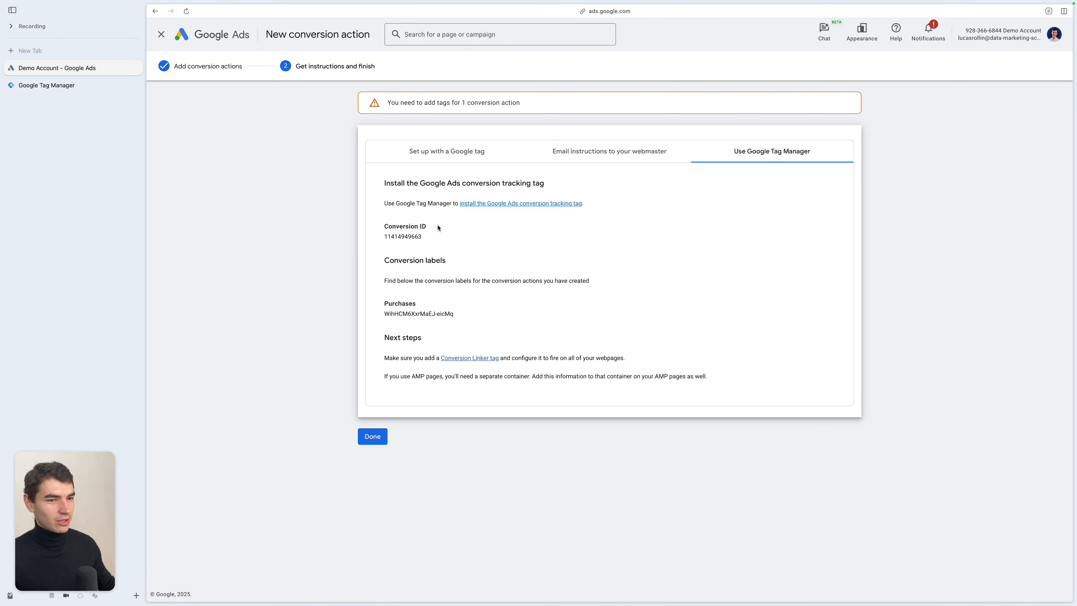
double_click(406, 238)
key(super+c)
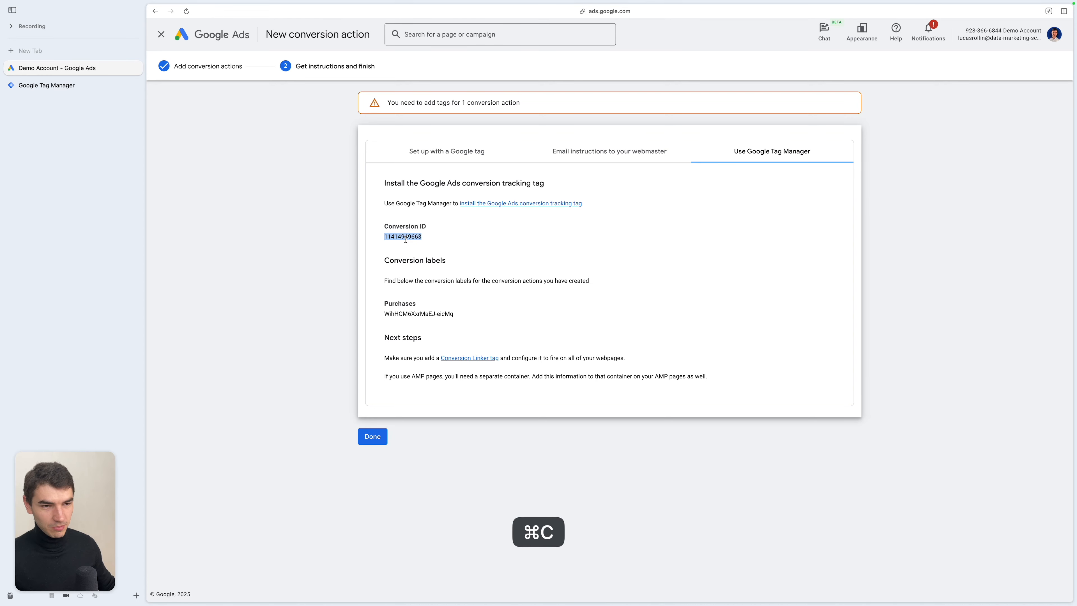
click(63, 87)
click(466, 206)
key(super+v)
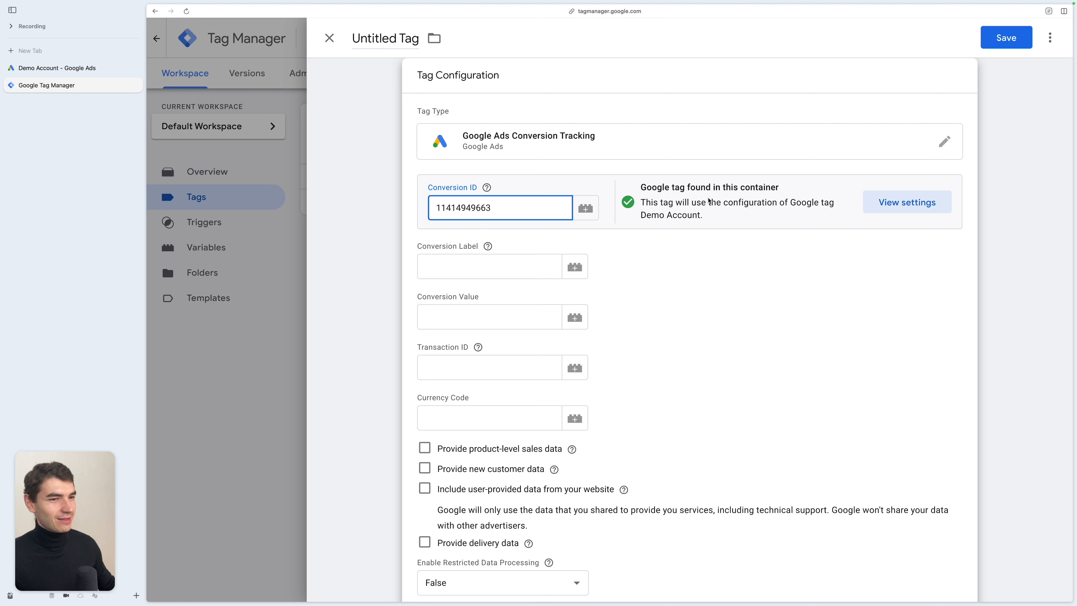
- Copy the Purchases conversion label from the Google Ads instructions and paste it as the Conversion Label
click(84, 67)
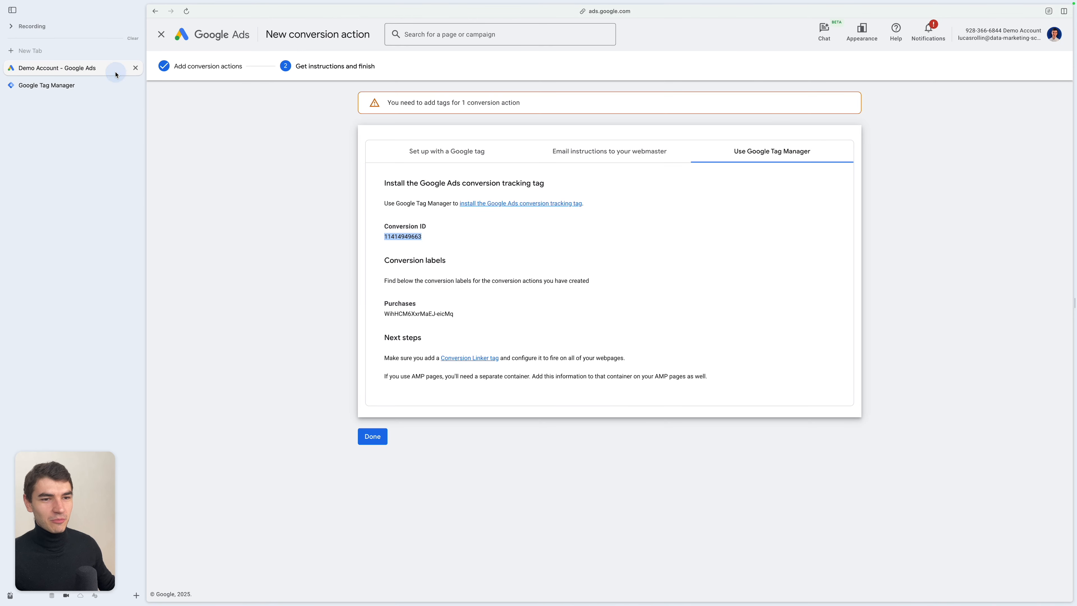
drag(454, 314, 384, 311)
key(super+c)
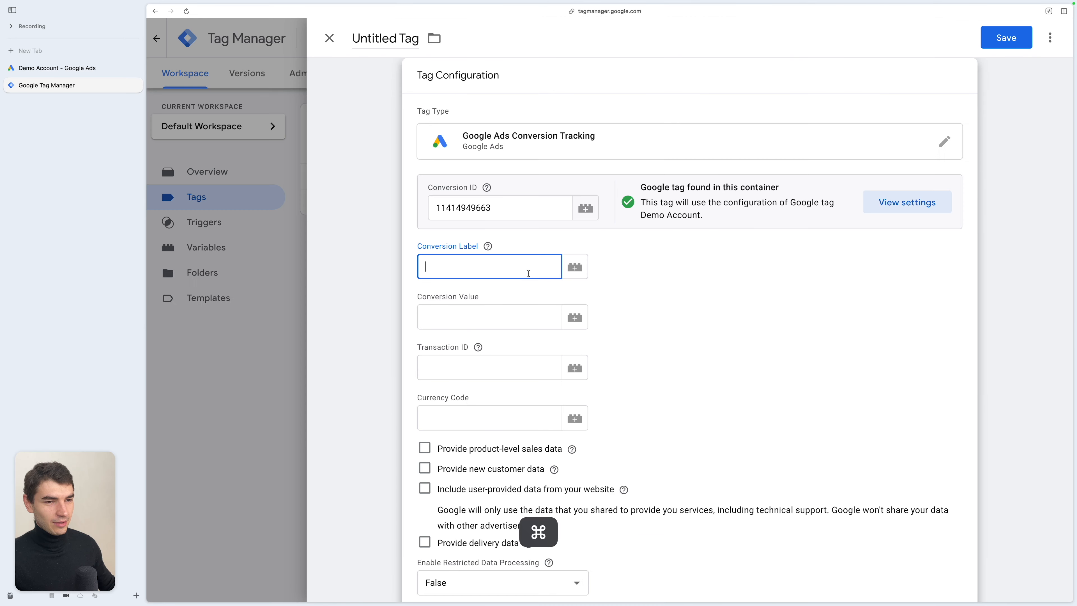
key(super+v)
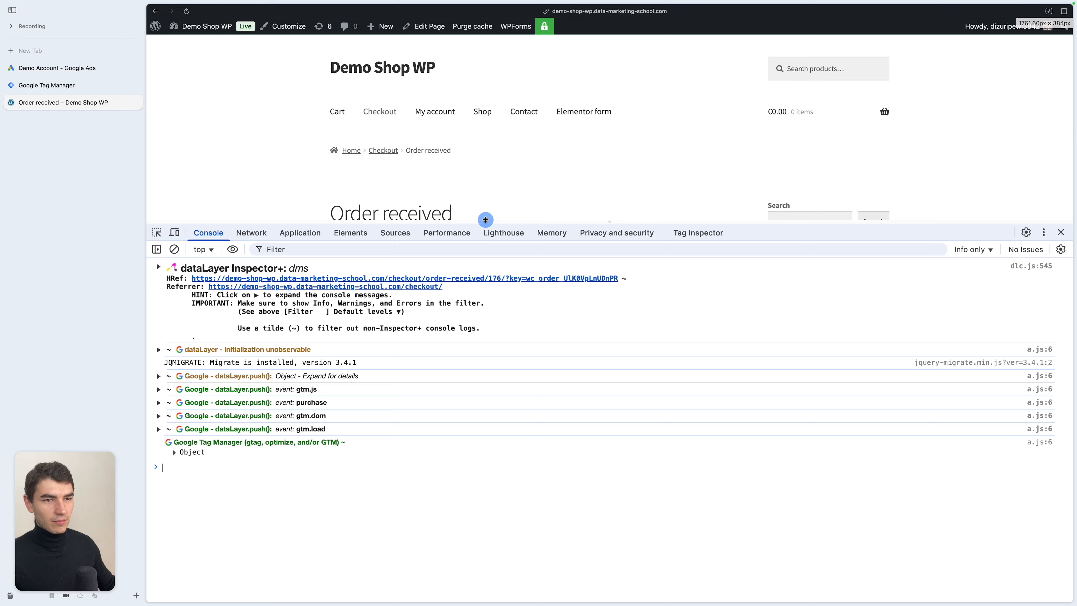
- Check the purchase event's value key in the shop's dataLayer, then create and save Data Layer Variable DLV - ecommerce.value as Conversion Value
drag(485, 219, 622, 163)
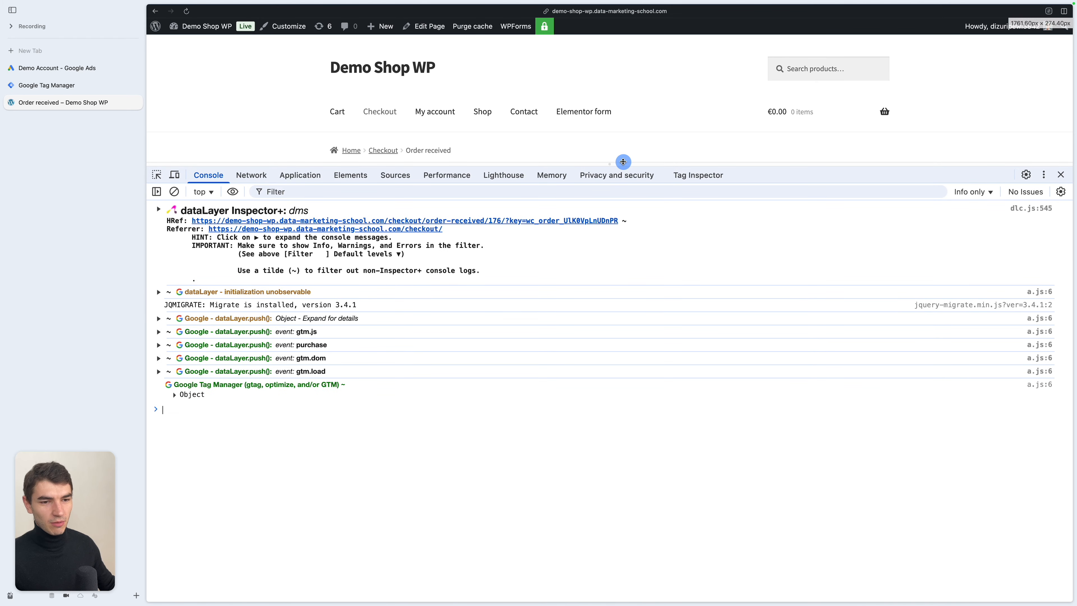
click(316, 346)
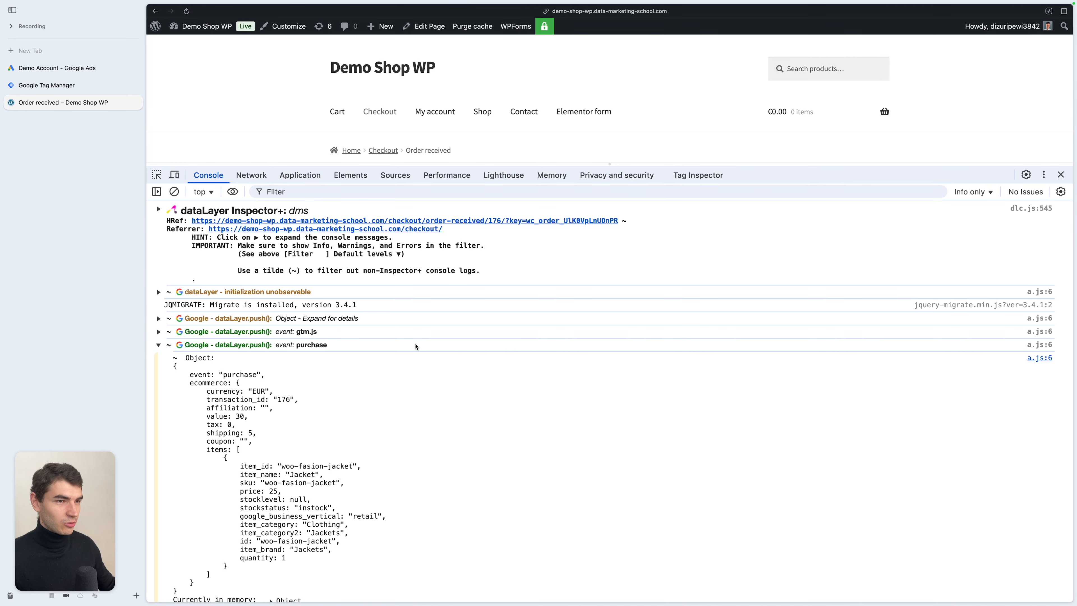
scroll(240, 341, down, 2)
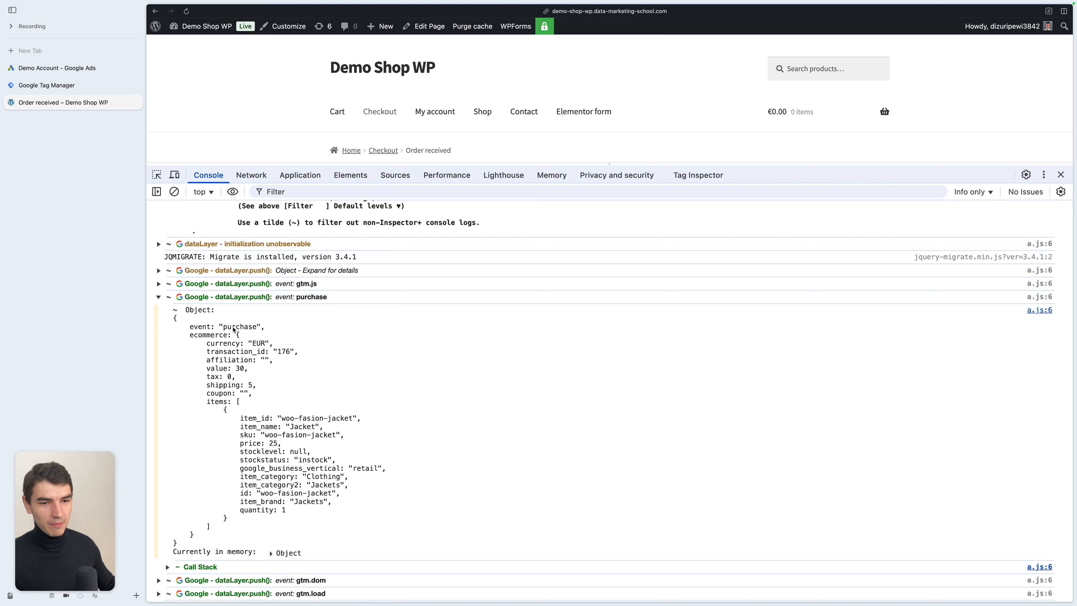
double_click(237, 369)
key(ctrl+Tab)
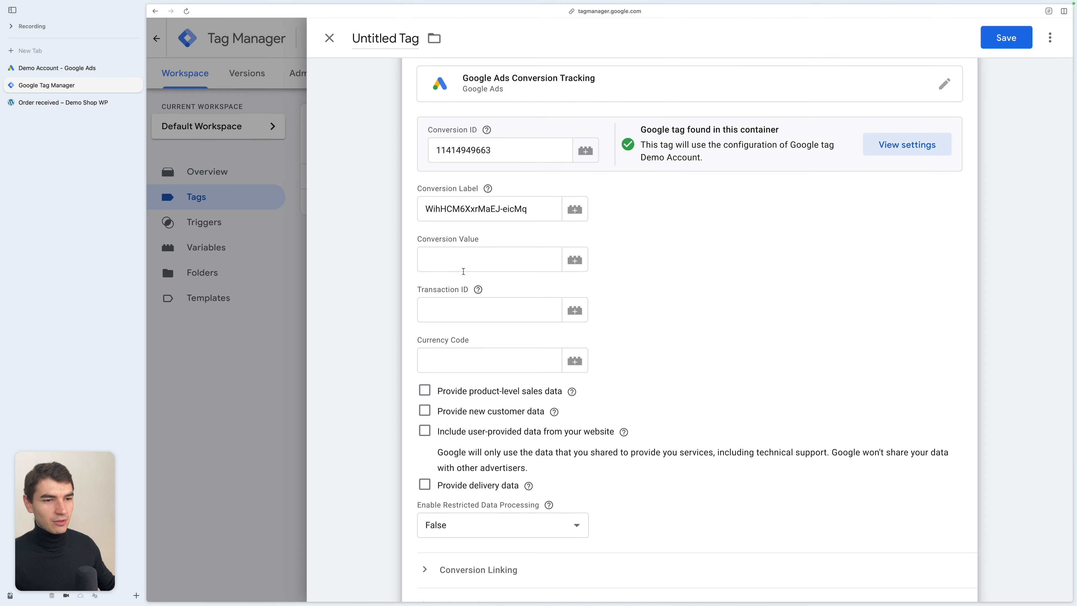
click(575, 260)
click(1049, 39)
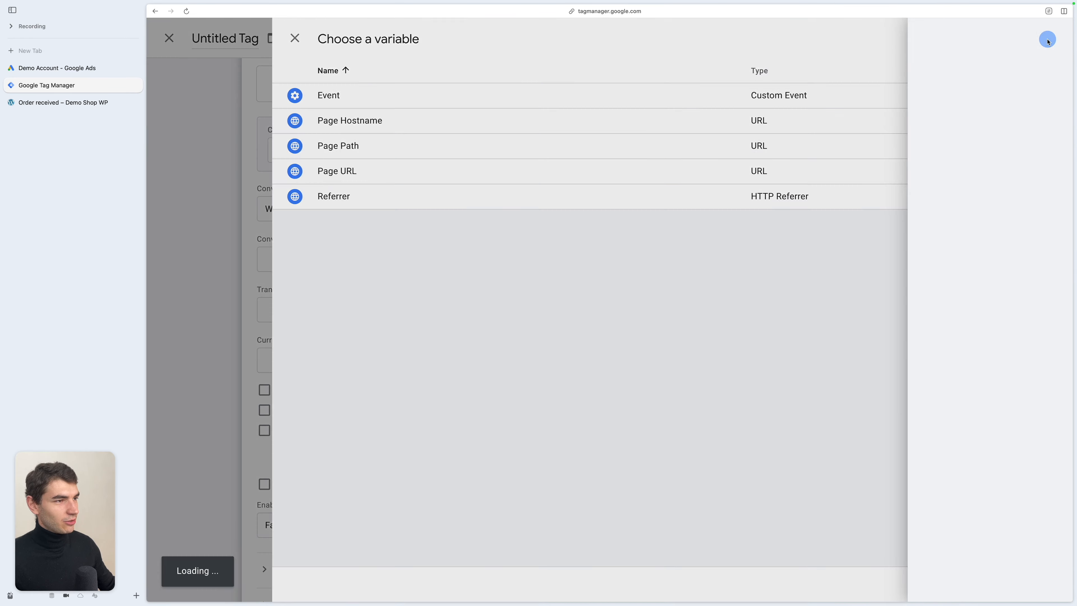
click(86, 102)
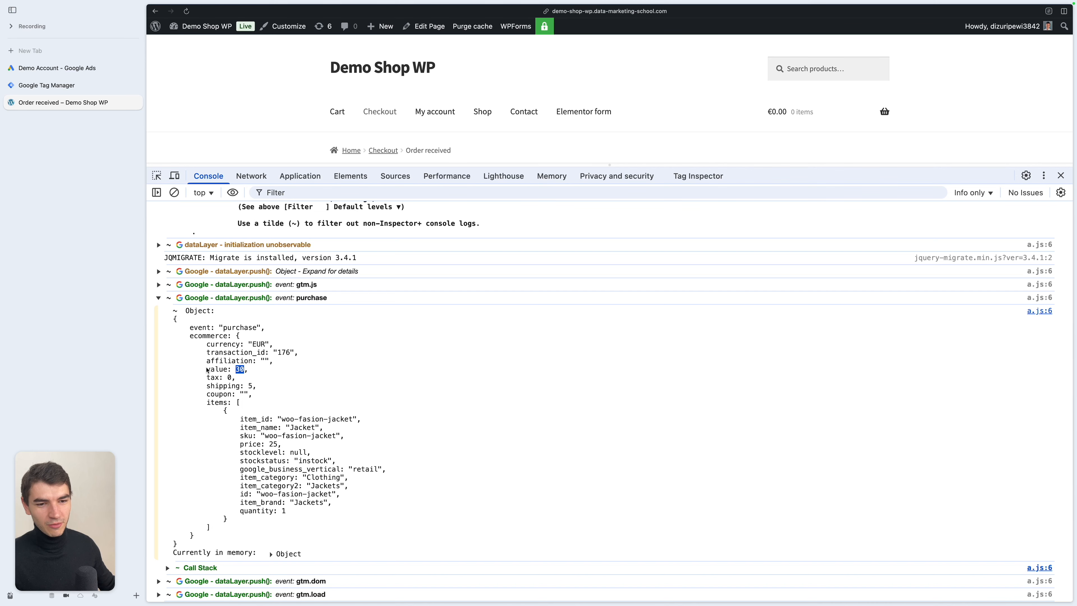
click(72, 85)
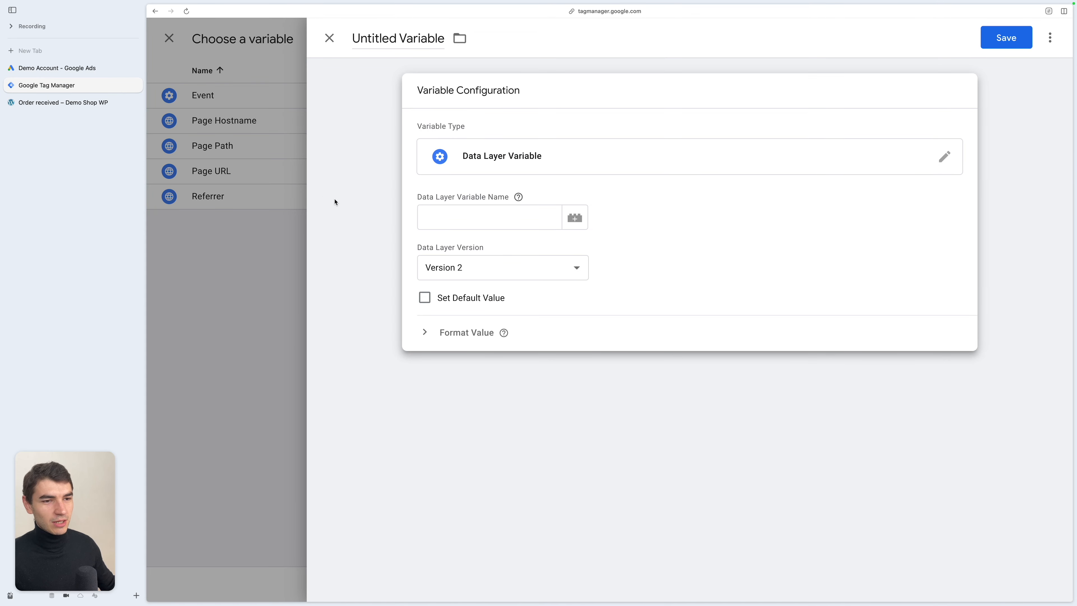
click(468, 221)
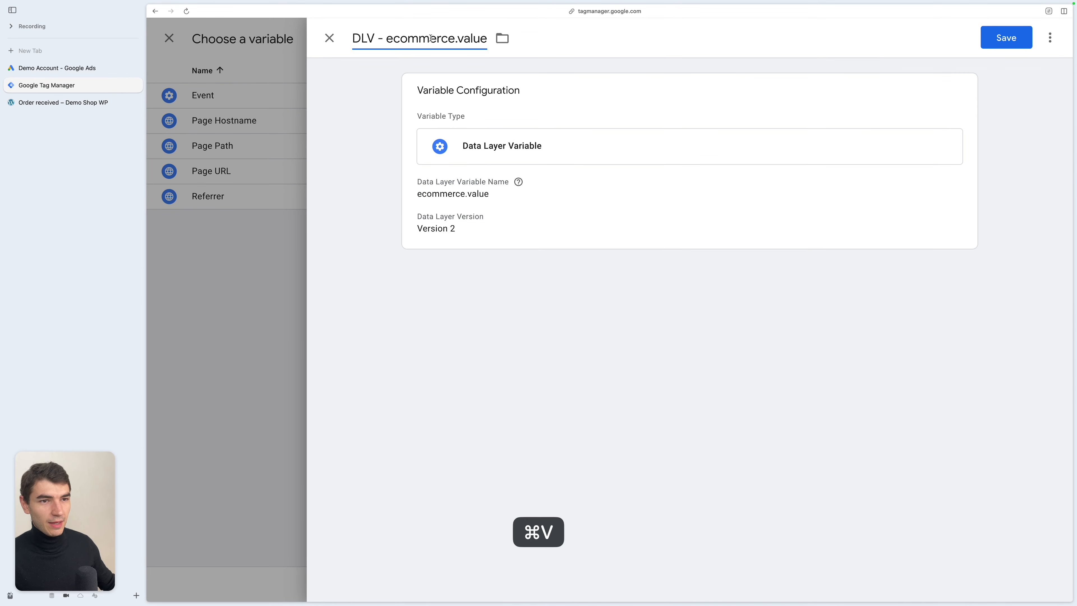
click(365, 40)
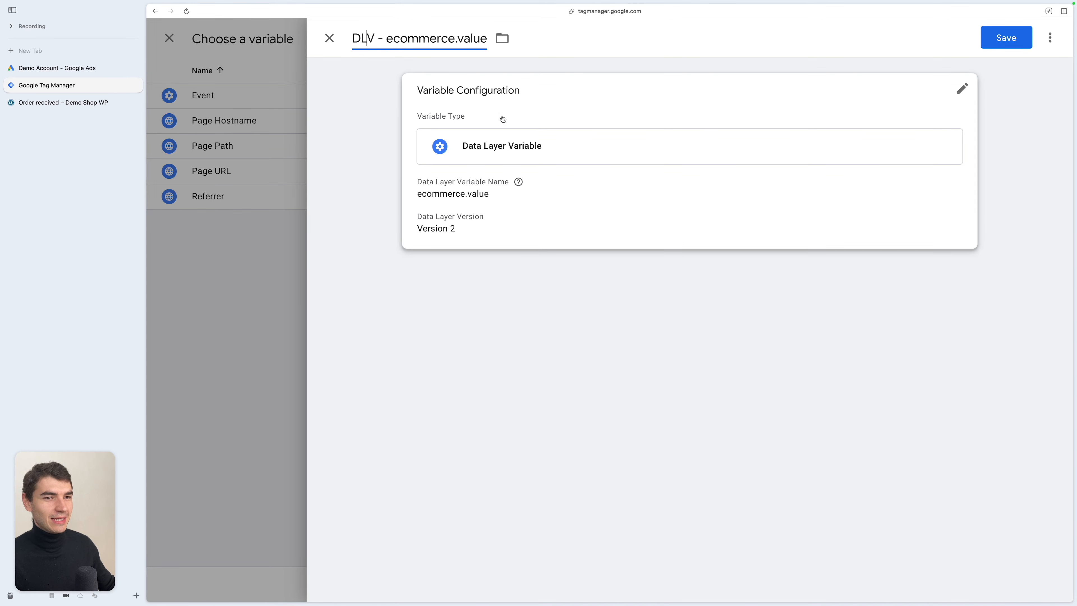
key(super+s)
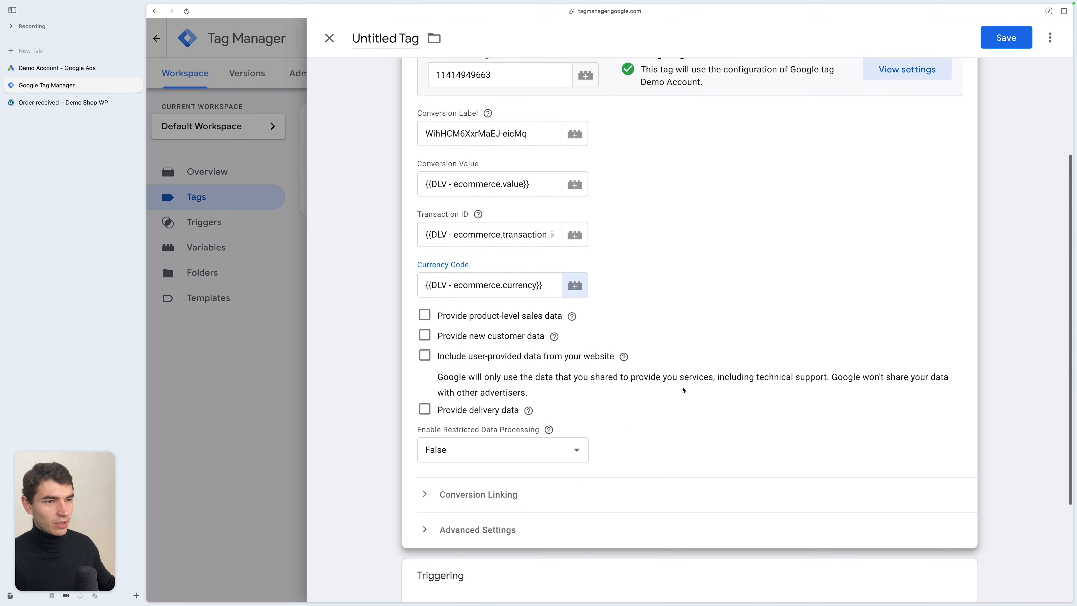
- Examine the order and customer billing data in the shop page's dataLayer push
scroll(686, 382, up, 3)
scroll(682, 389, down, 2)
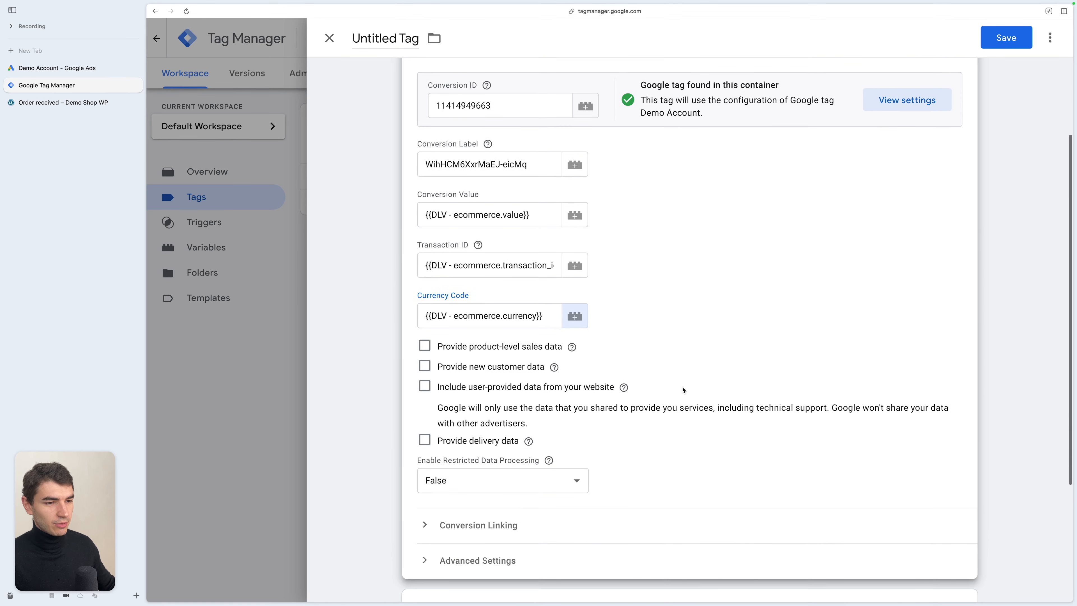
scroll(439, 390, down, 3)
click(64, 102)
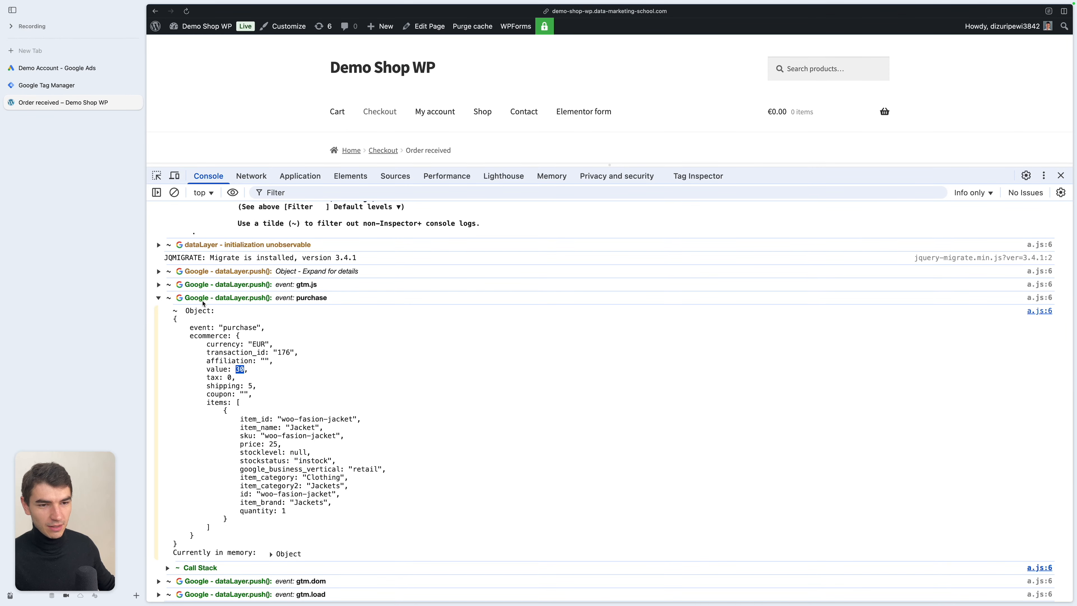
click(292, 271)
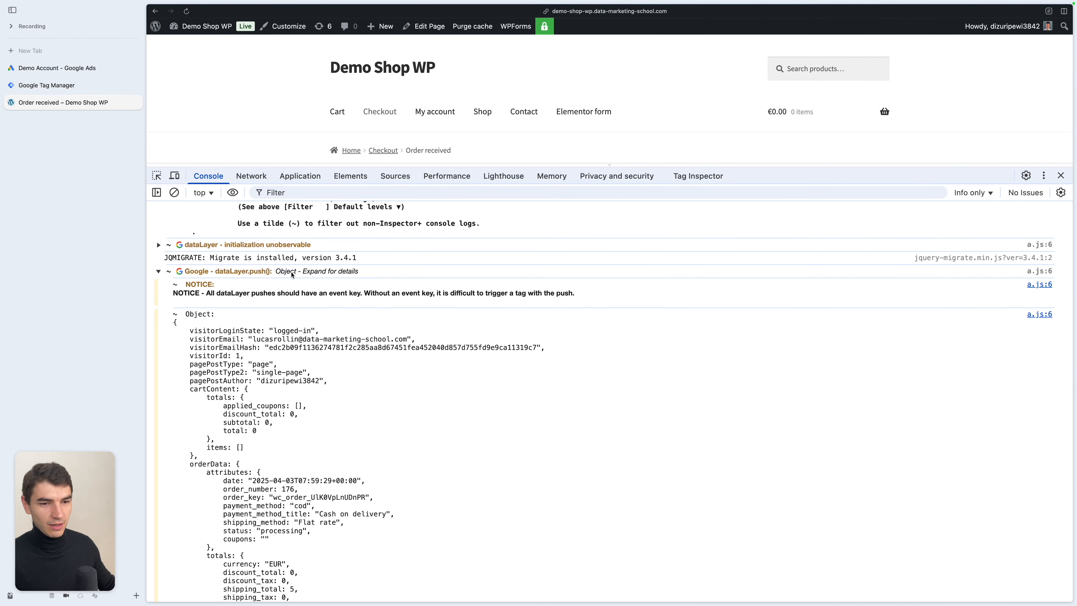
scroll(288, 398, down, 9)
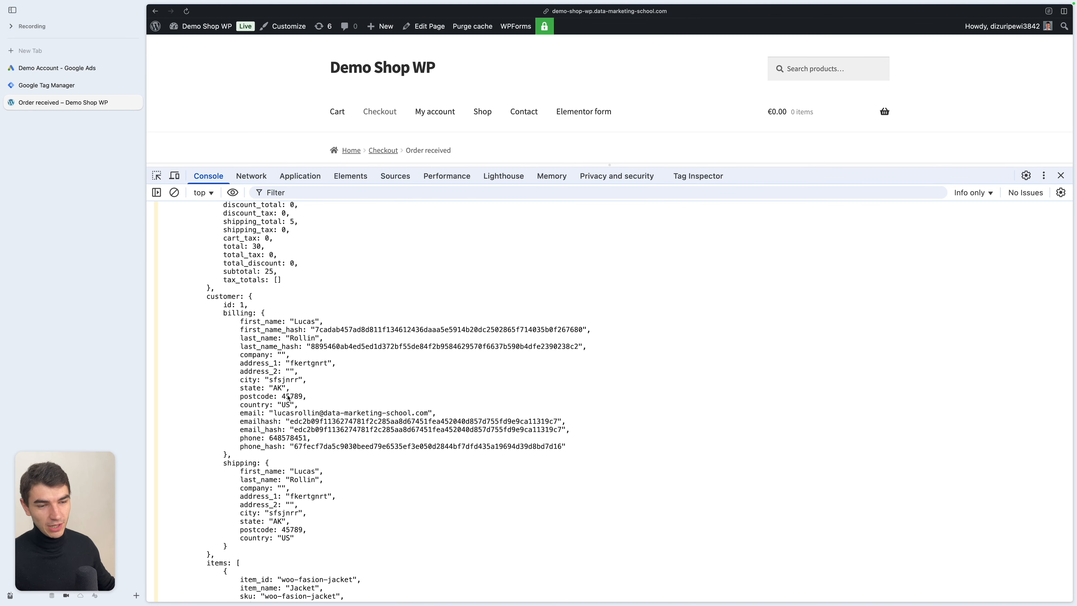
scroll(288, 398, up, 5)
scroll(311, 403, down, 3)
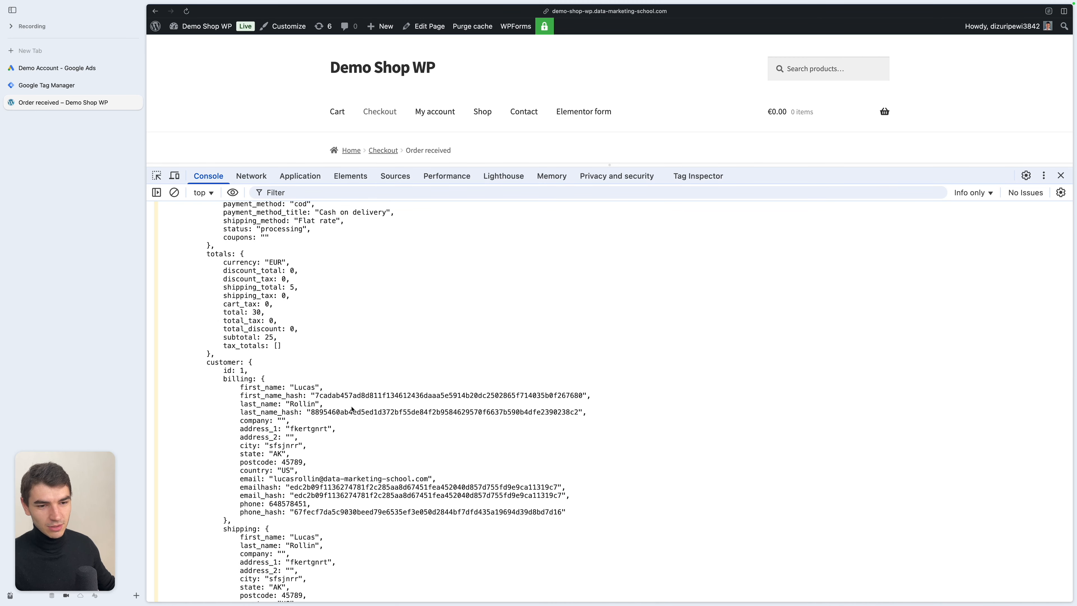
scroll(352, 409, down, 1)
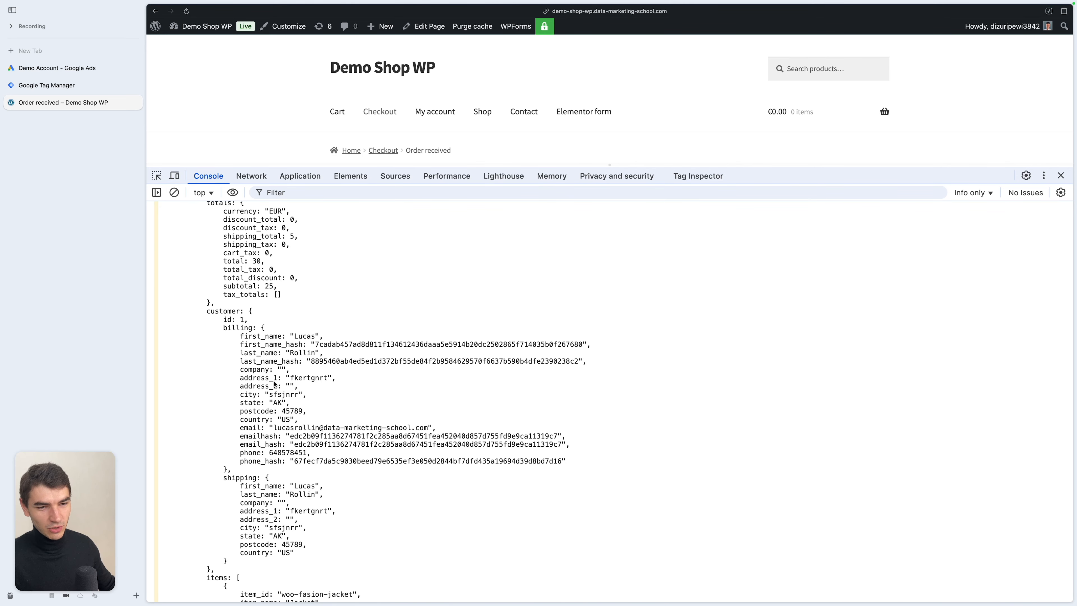
key(ctrl+Tab)
- Enable Include user-provided data and start a new User-Provided Data variable with Manual configuration
click(424, 259)
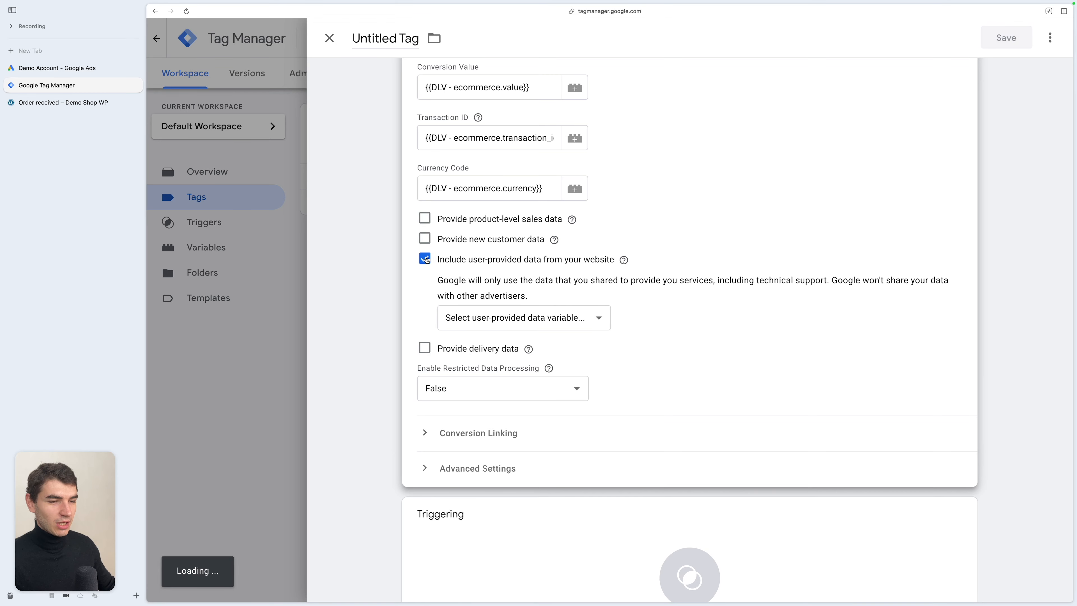
click(560, 326)
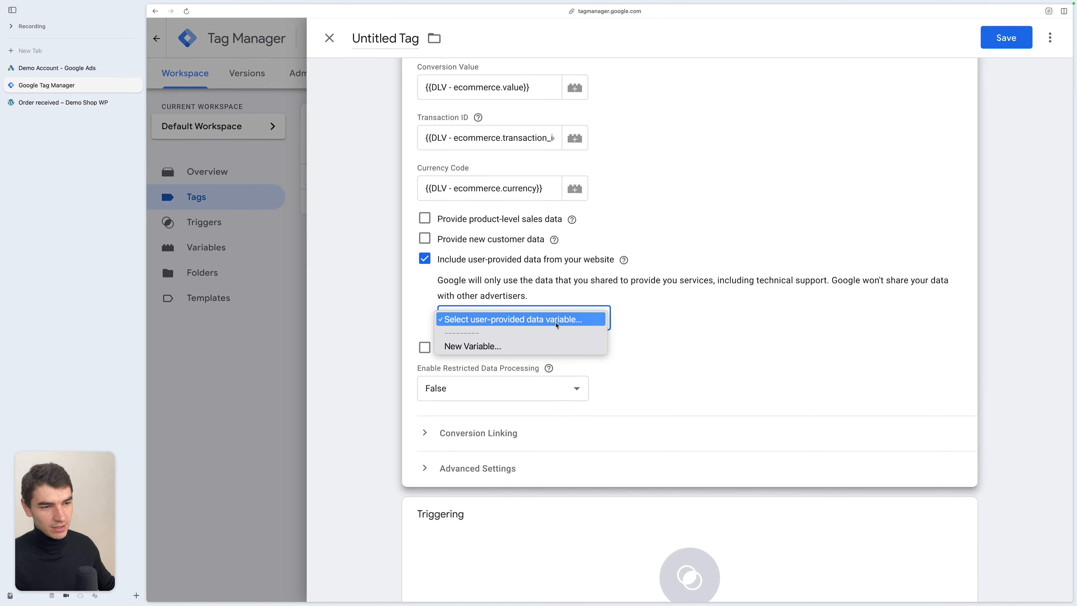
click(498, 346)
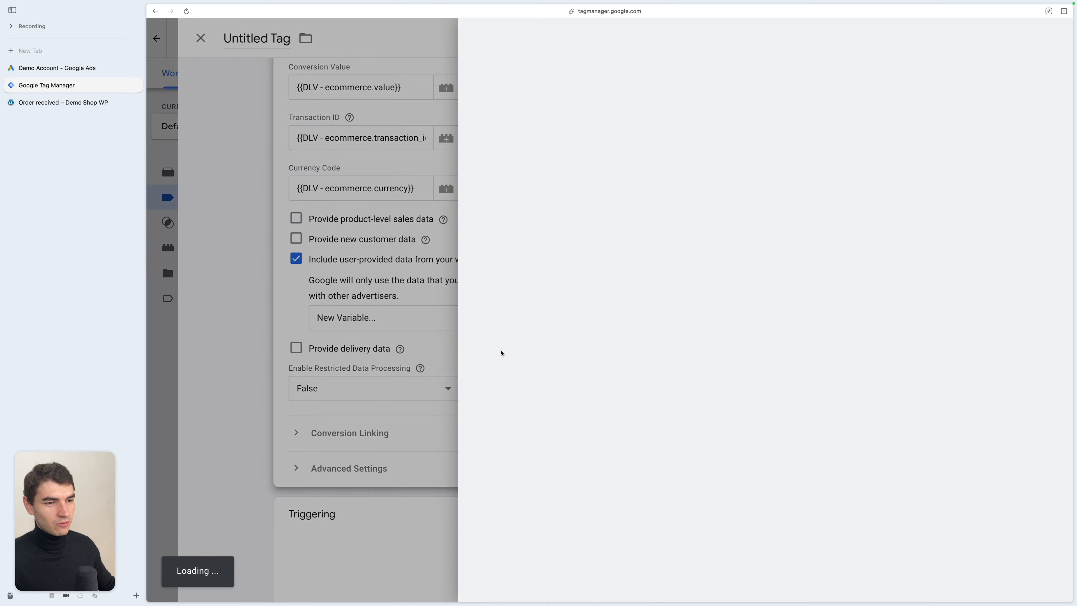
click(484, 232)
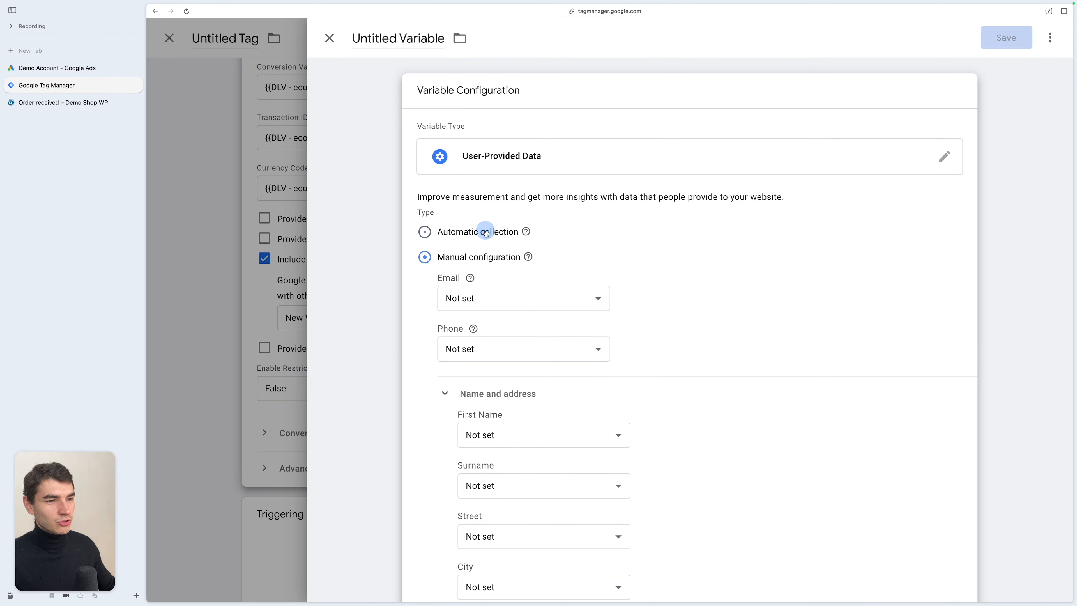
click(464, 278)
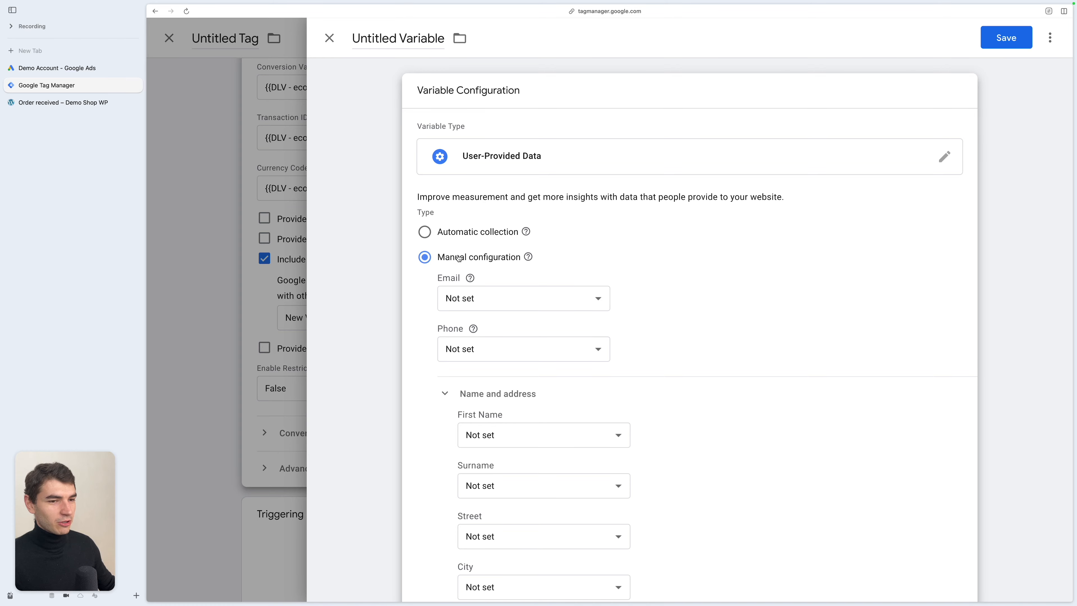
- Set the Email field to a new Data Layer Variable DLV - customer.billing.email reading customer.billing.email
click(523, 298)
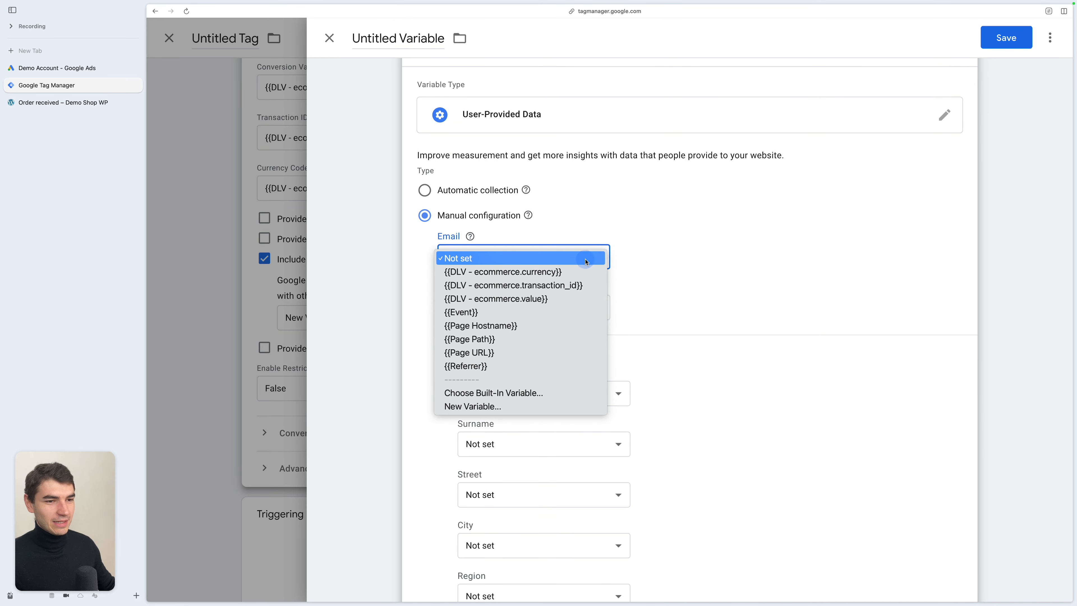
click(656, 289)
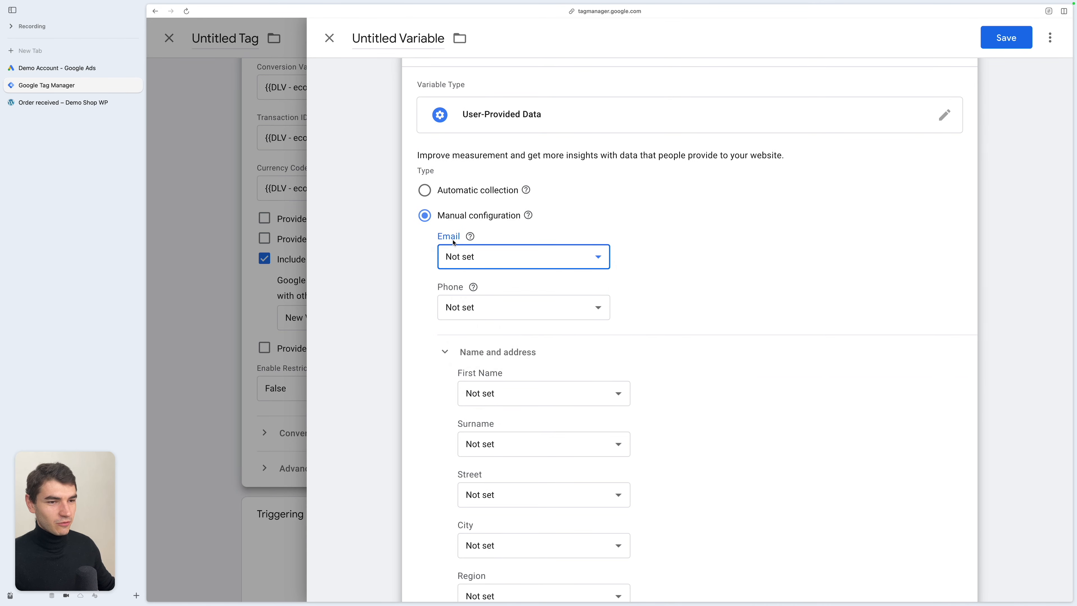
click(63, 103)
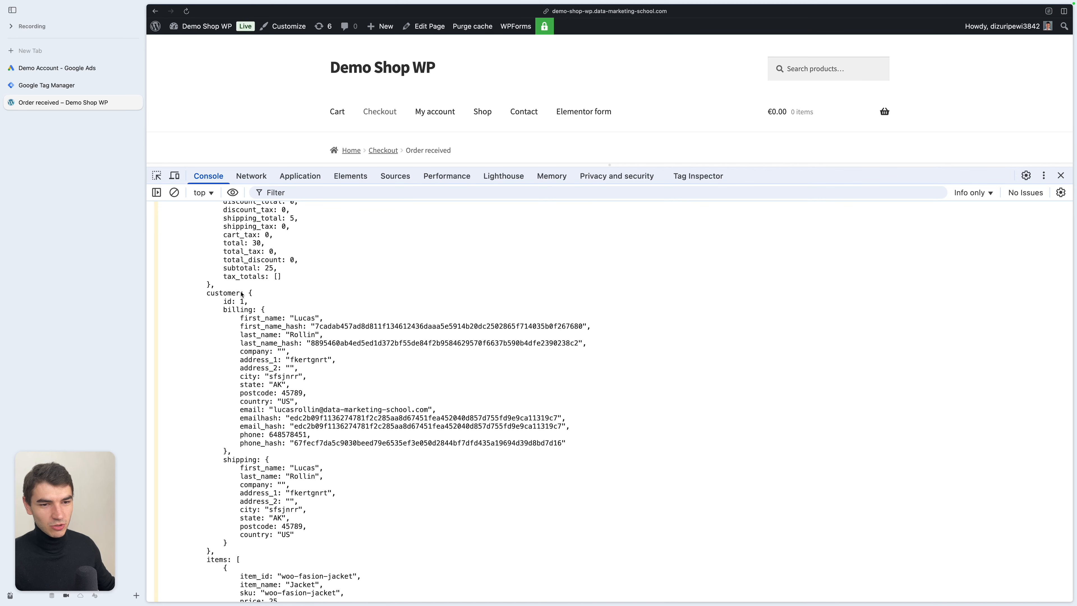
text(customer.)
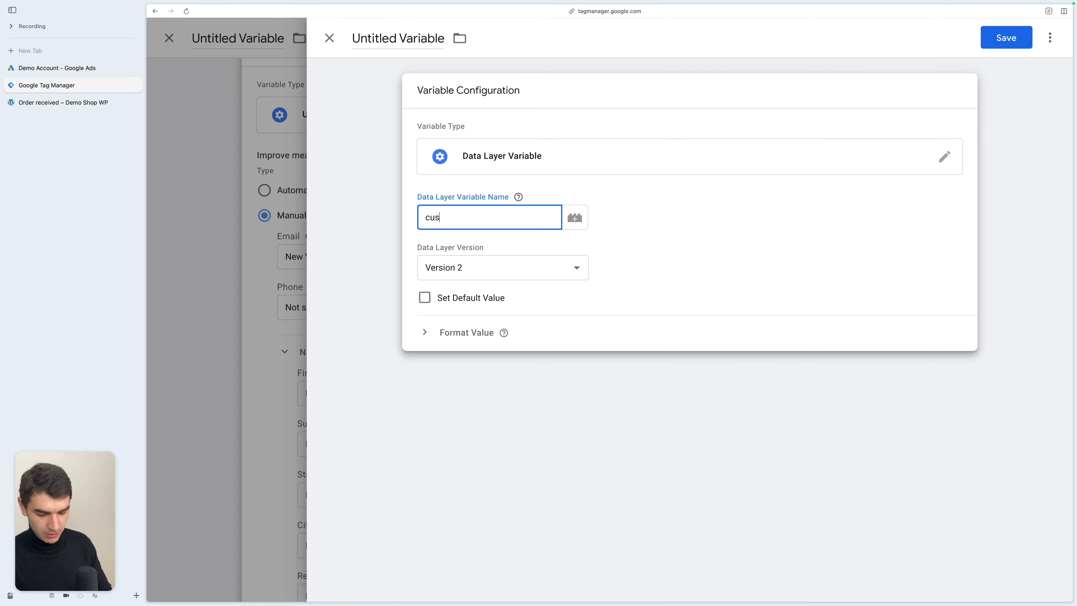
text(billing.em)
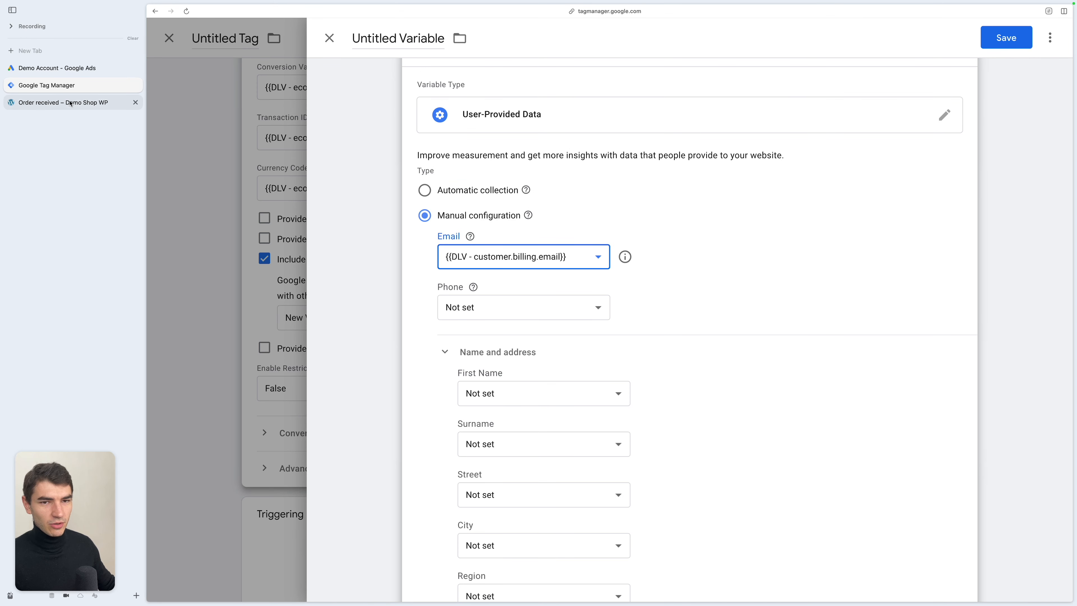
click(72, 102)
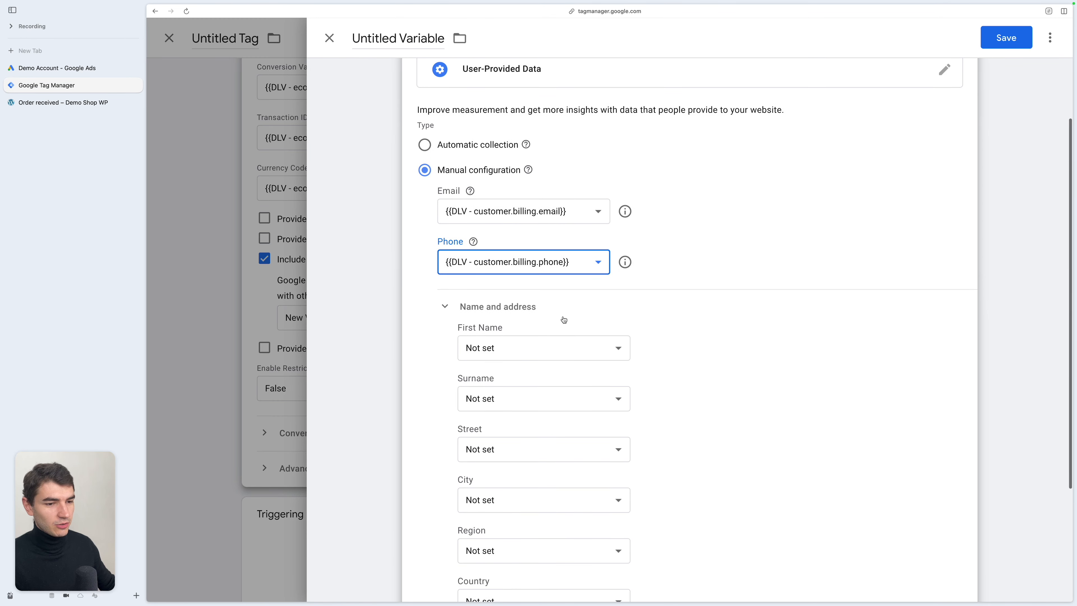
- Set the Phone field to a Data Layer Variable DLV - customer.billing.phone
scroll(560, 317, down, 3)
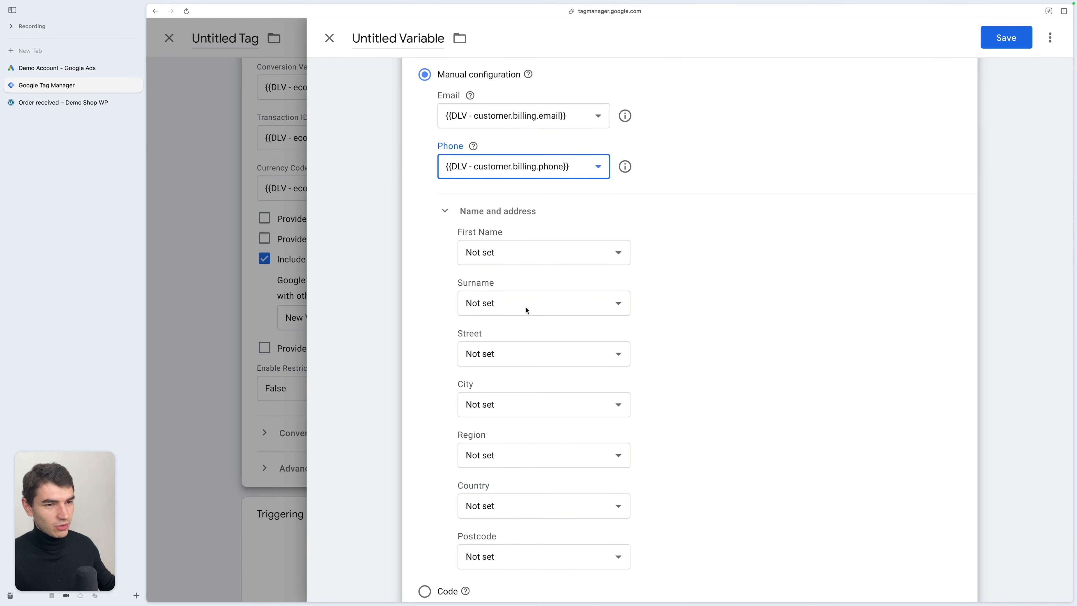
scroll(527, 311, down, 2)
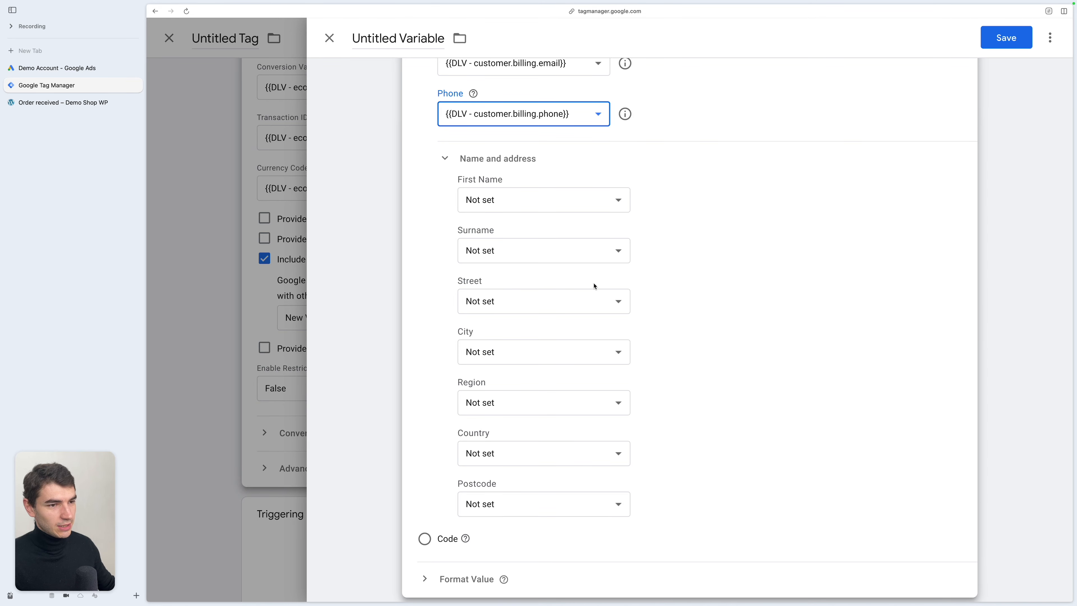
- Check the billing name keys in the shop's dataLayer and set First Name and Surname to DLV - customer.billing.first_name and DLV - customer.billing.last_name
click(124, 105)
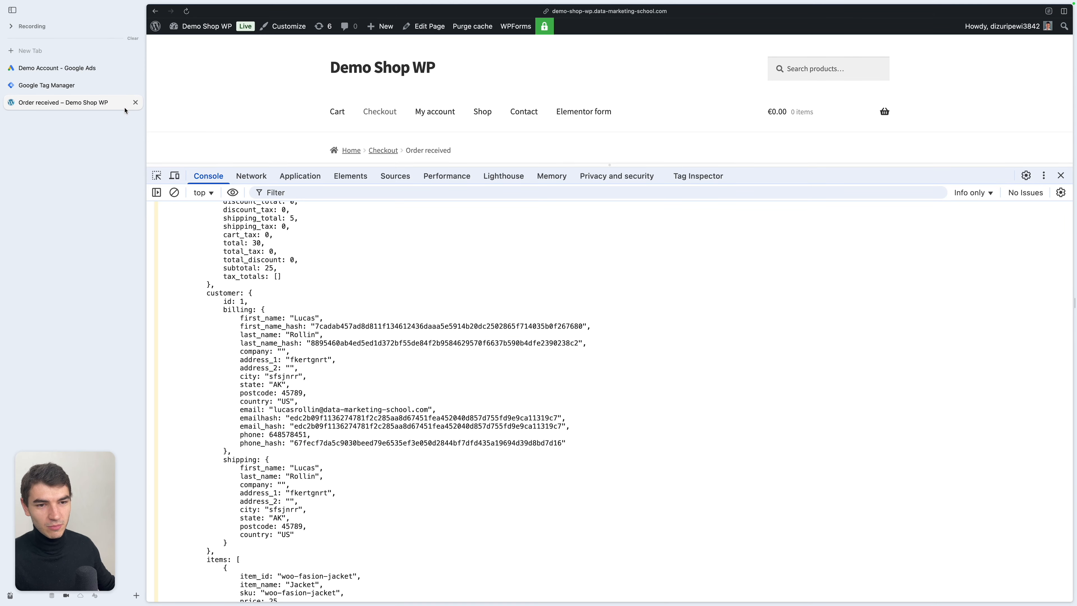
scroll(367, 404, up, 3)
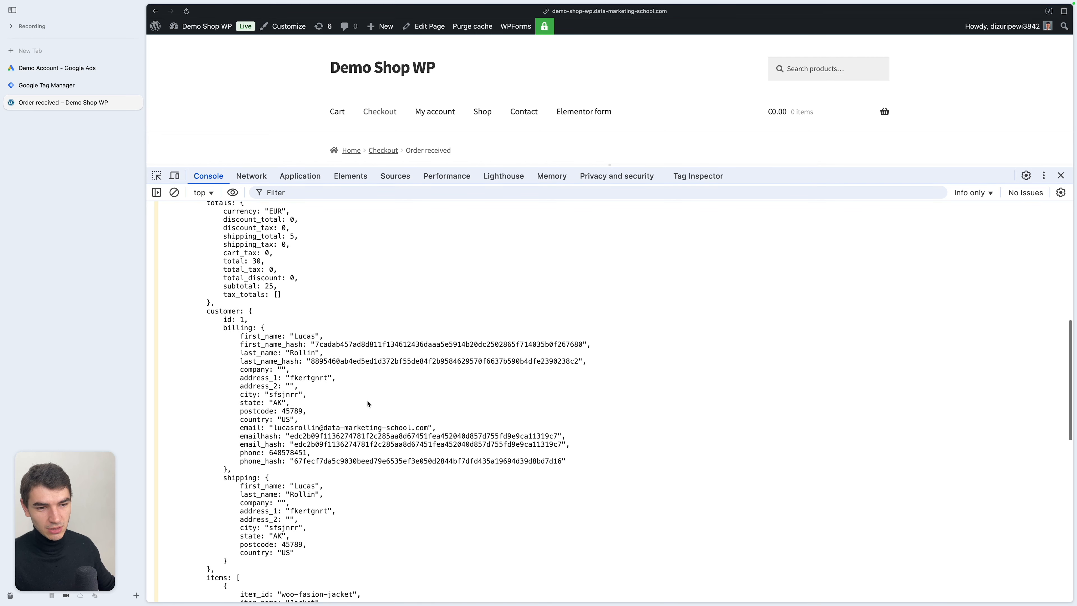
key(ctrl+Tab)
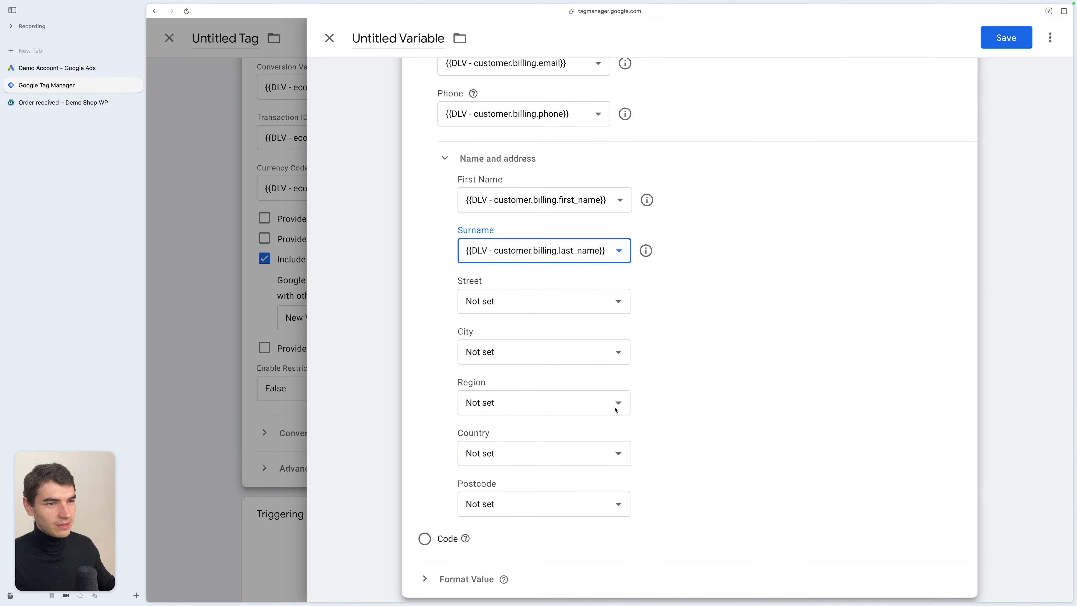
- Name the User-Provided Data variable UPD - purchase
scroll(660, 254, up, 5)
click(407, 39)
key(super+BackSpace)
text(purchase)
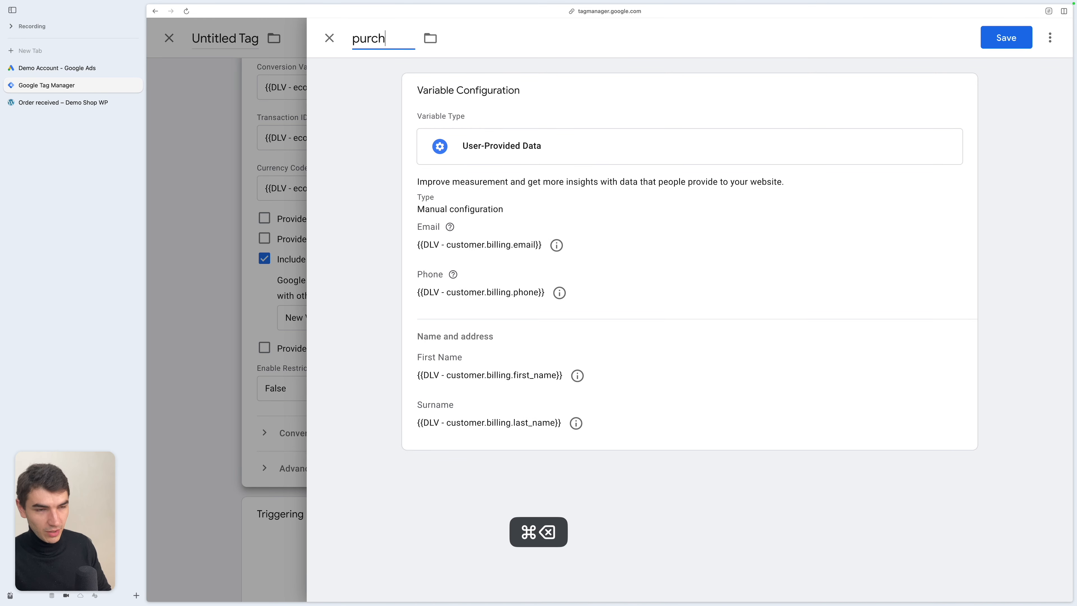
text( -)
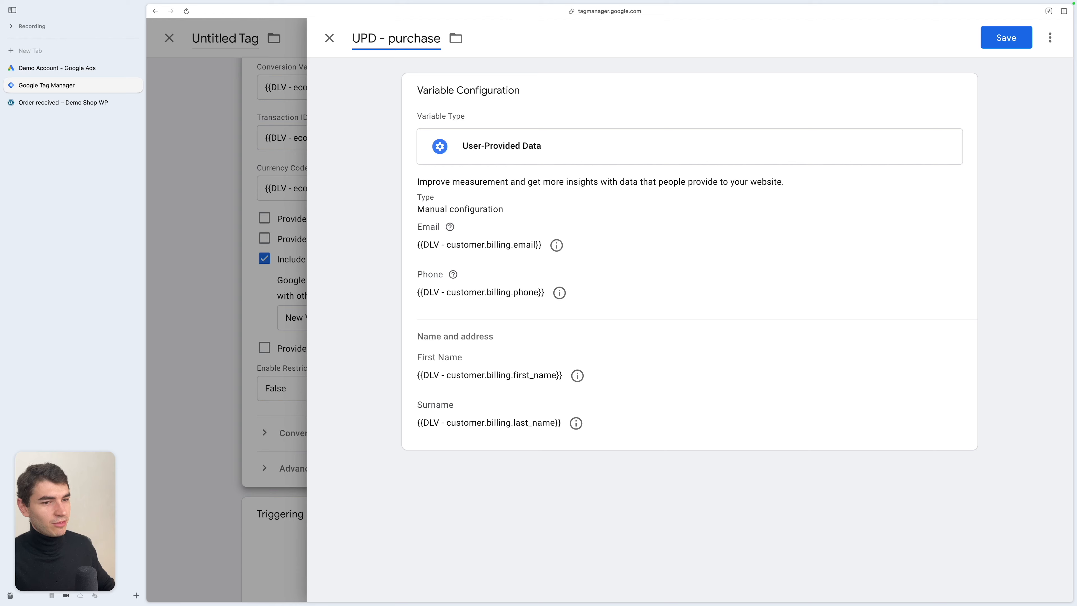
key(Return)
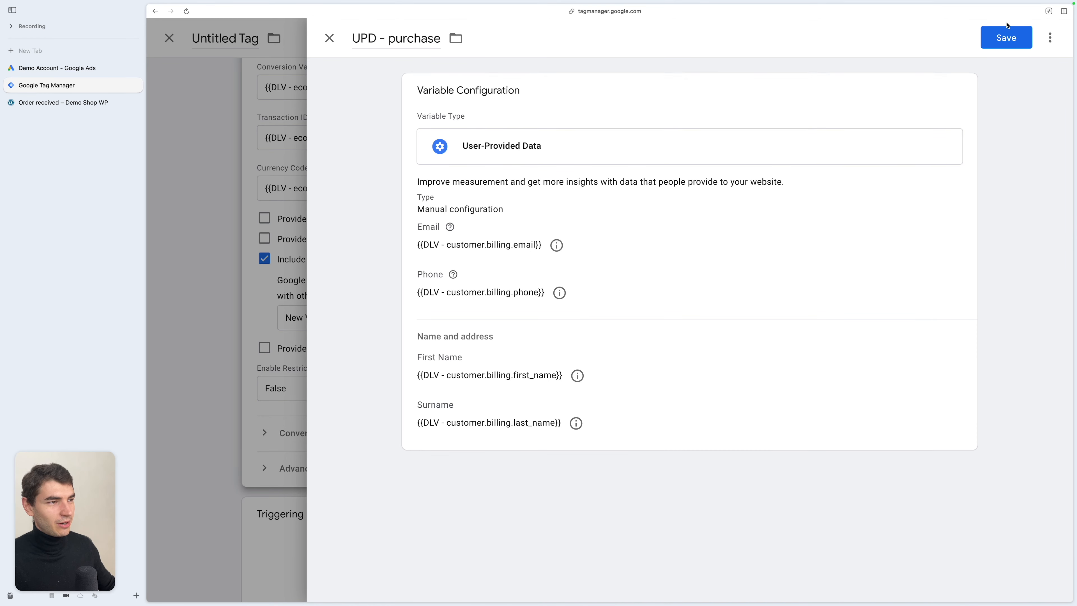
- Try to save the User-Provided Data variable and review its address fields
click(1007, 37)
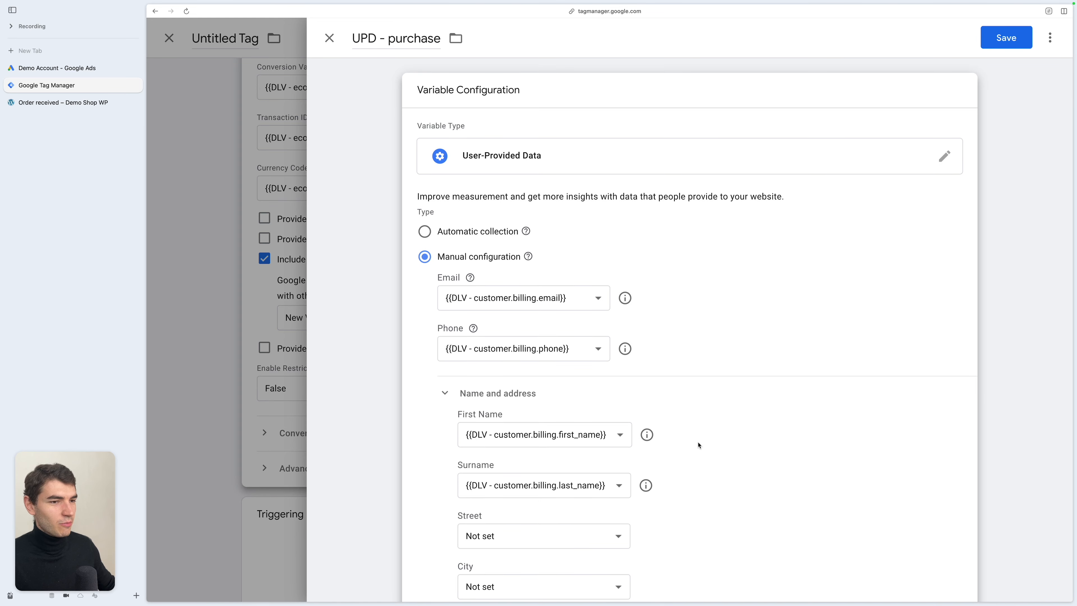
scroll(697, 443, down, 7)
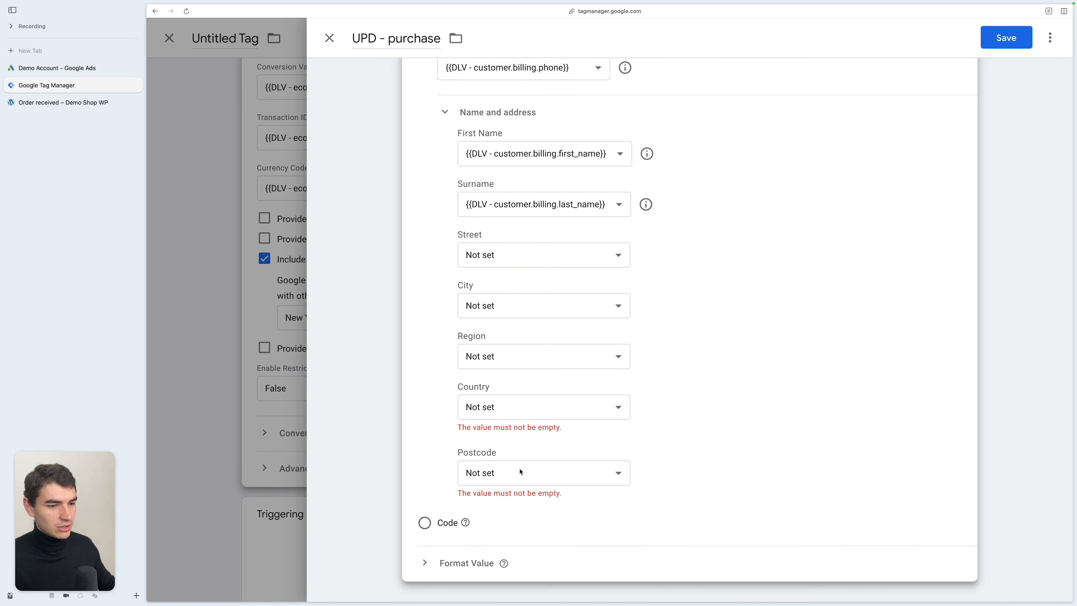
click(79, 102)
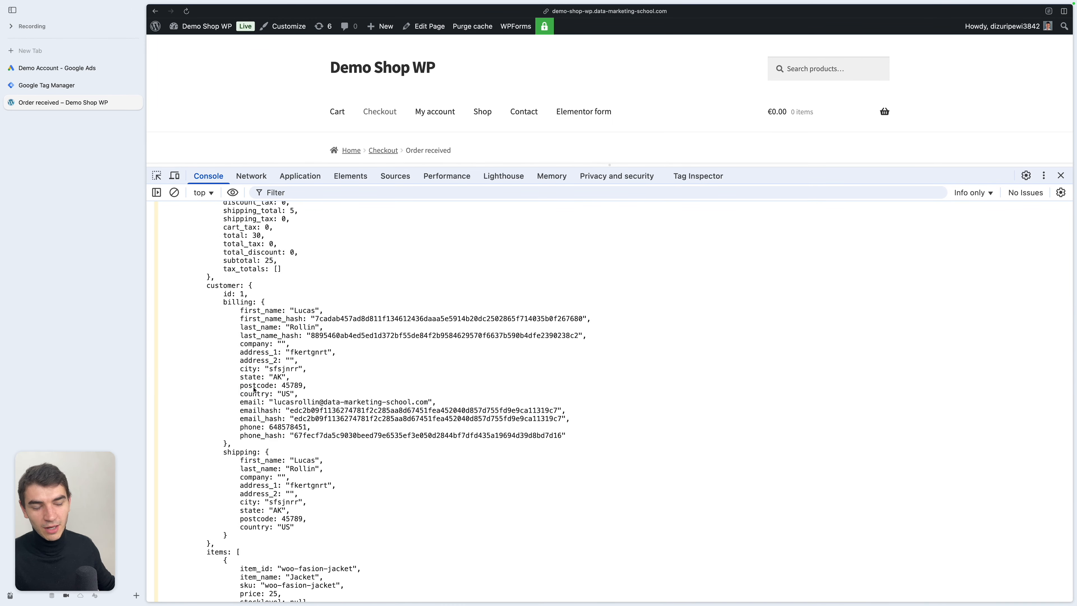
click(80, 85)
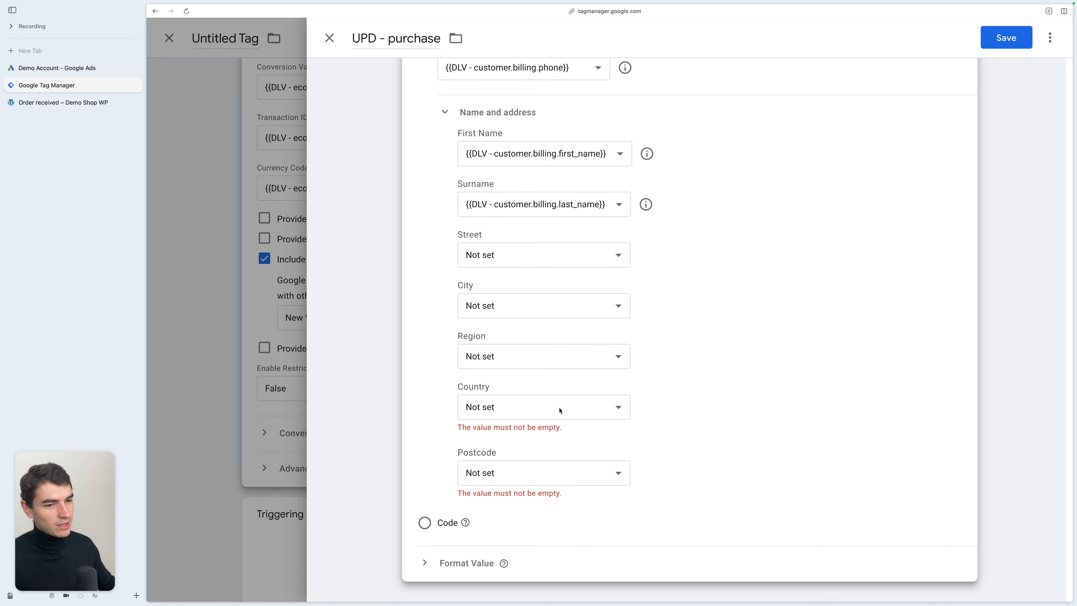
scroll(682, 307, up, 4)
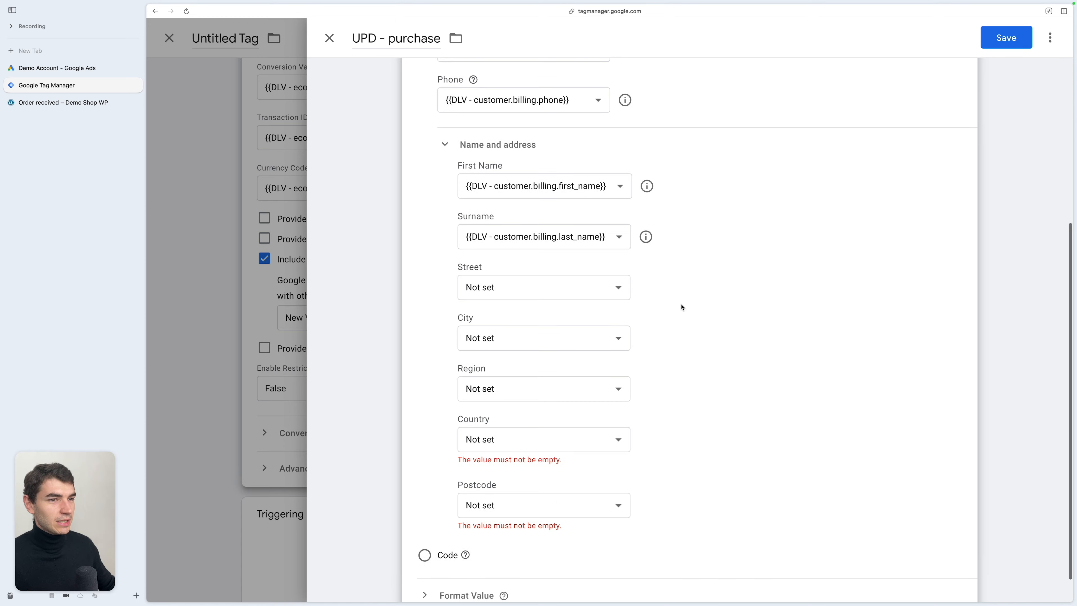
scroll(869, 156, up, 1)
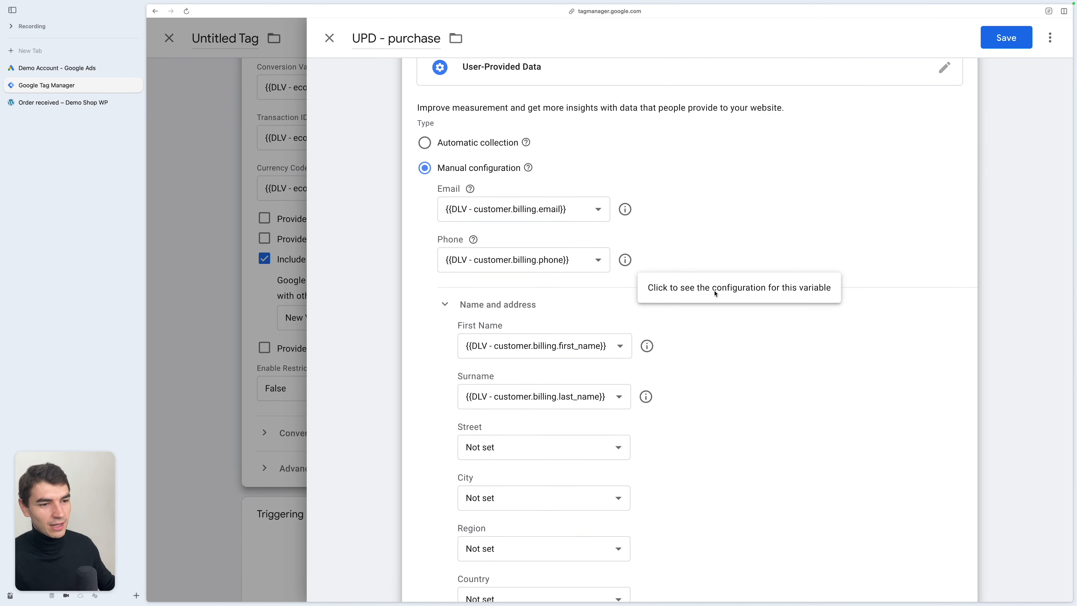
scroll(724, 474, down, 5)
- Set the Country field to a new Undefined Value variable
click(543, 407)
click(508, 557)
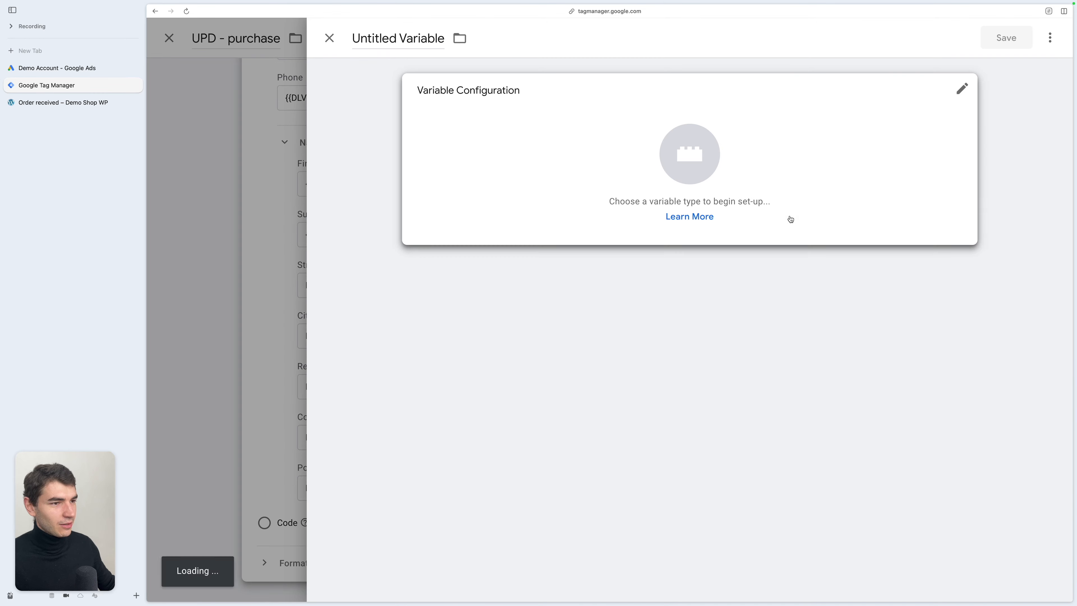
click(797, 204)
scroll(819, 424, down, 10)
click(818, 484)
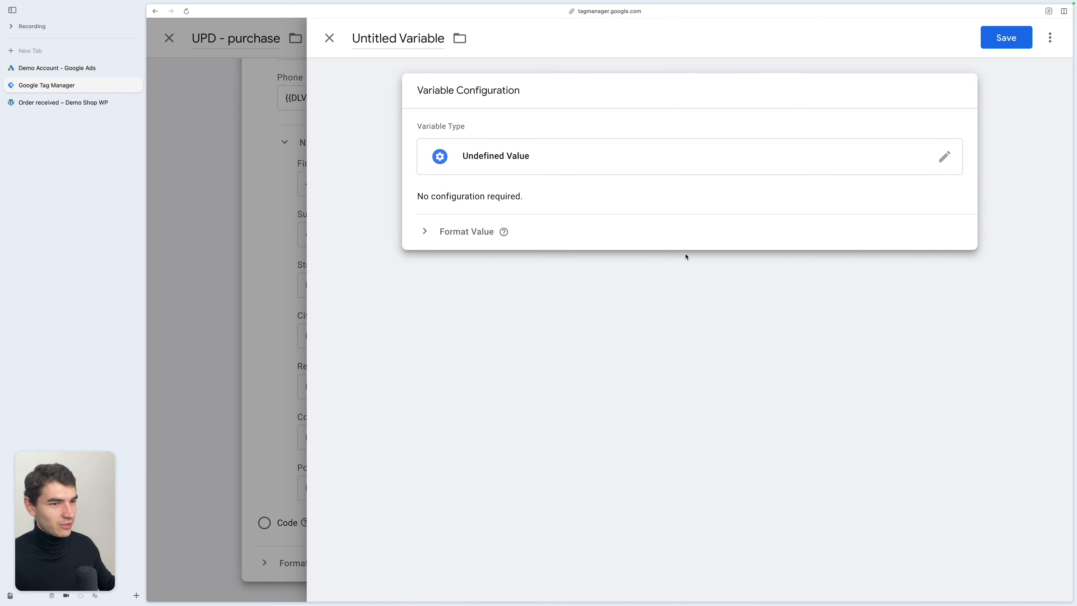
click(1006, 37)
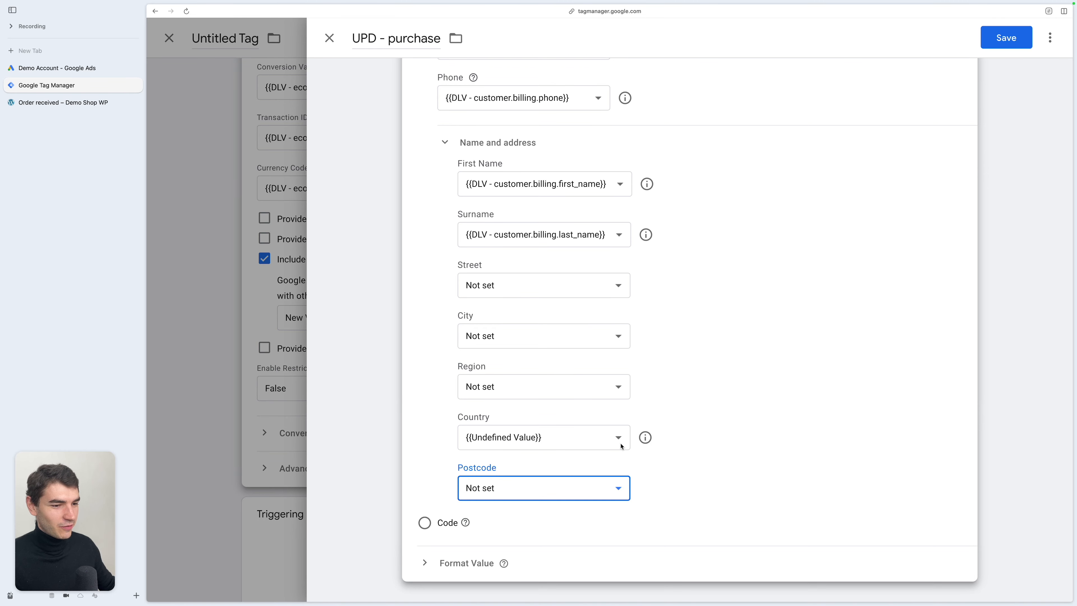
- Set Postcode to DLV - ecommerce.currency and save the variable
click(554, 493)
scroll(508, 529, down, 2)
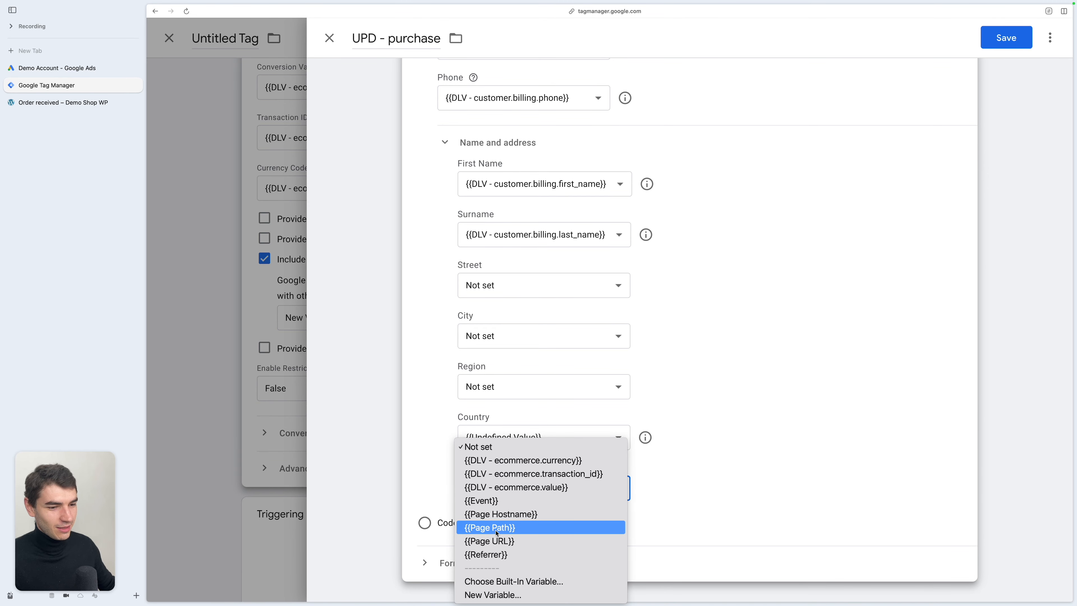
click(690, 414)
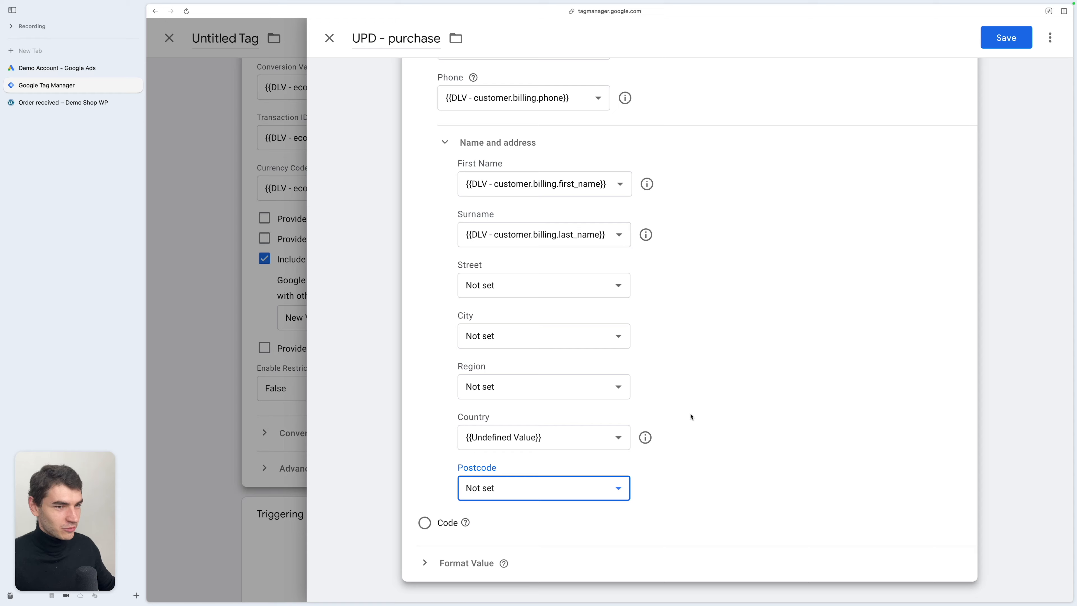
click(551, 491)
click(541, 504)
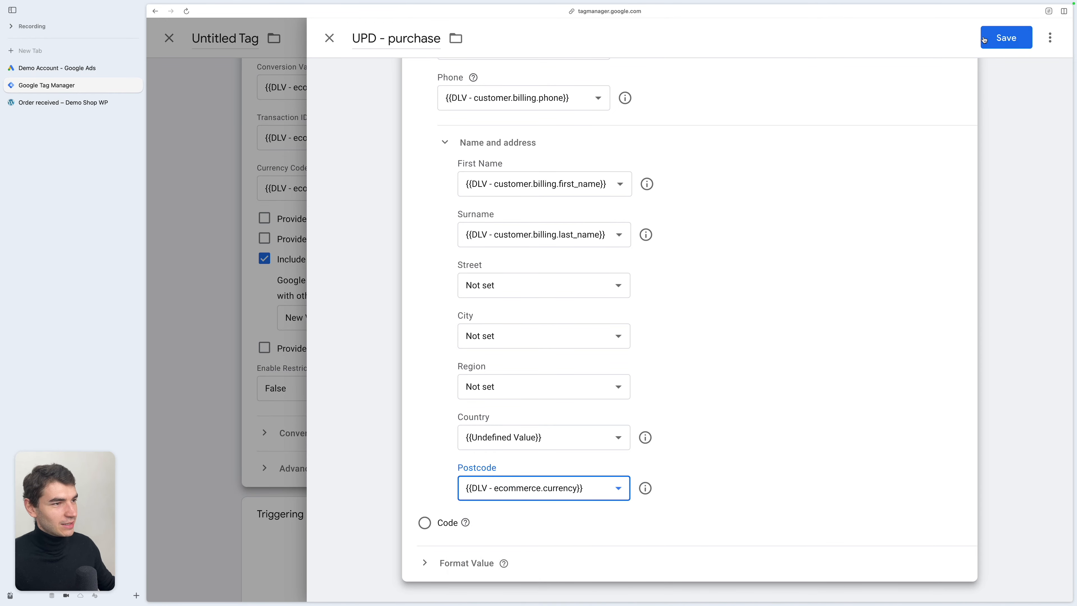
click(997, 38)
- Edit the variable again and set Postcode to Undefined Value
click(685, 315)
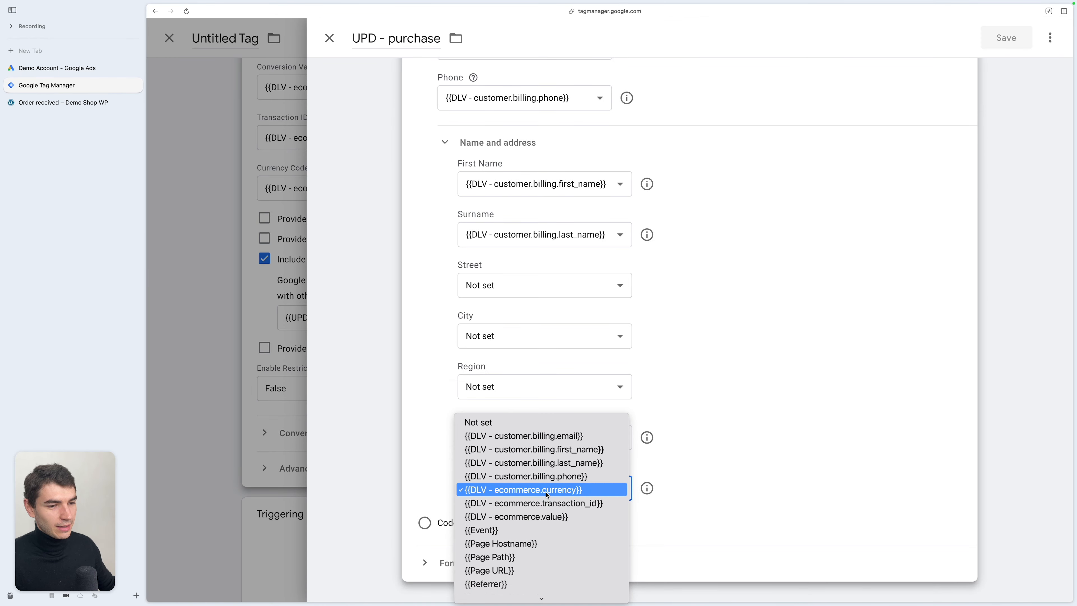
scroll(547, 495, down, 3)
click(531, 538)
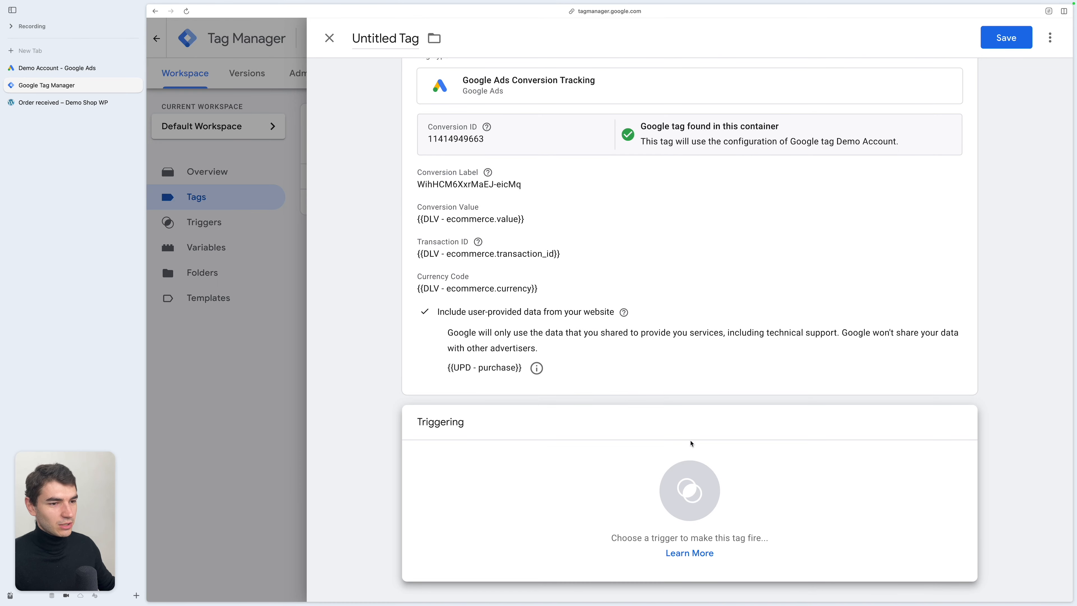
- Create and save a Custom Event trigger DLE - purchase for the purchase event as the tag's firing trigger
click(753, 474)
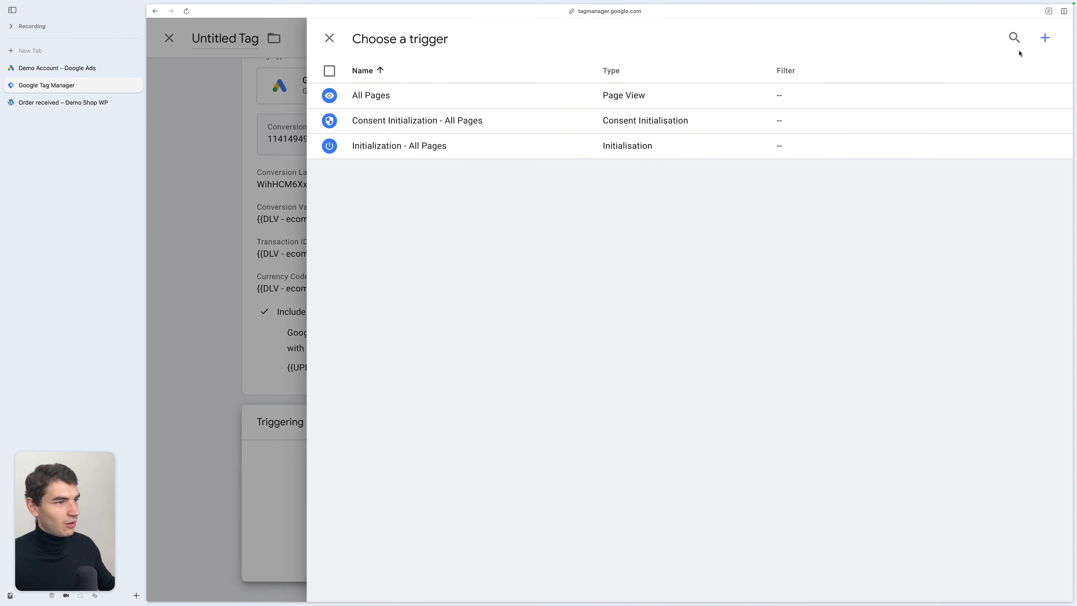
click(1043, 41)
click(696, 130)
scroll(803, 346, down, 3)
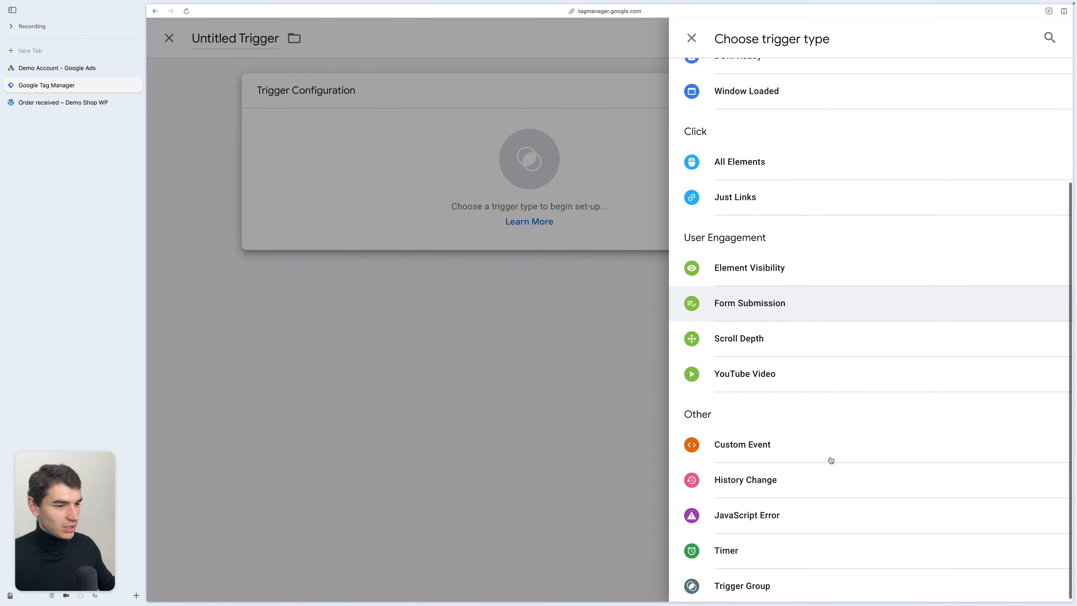
click(829, 460)
click(409, 32)
key(super+BackSpace)
text(DLE )
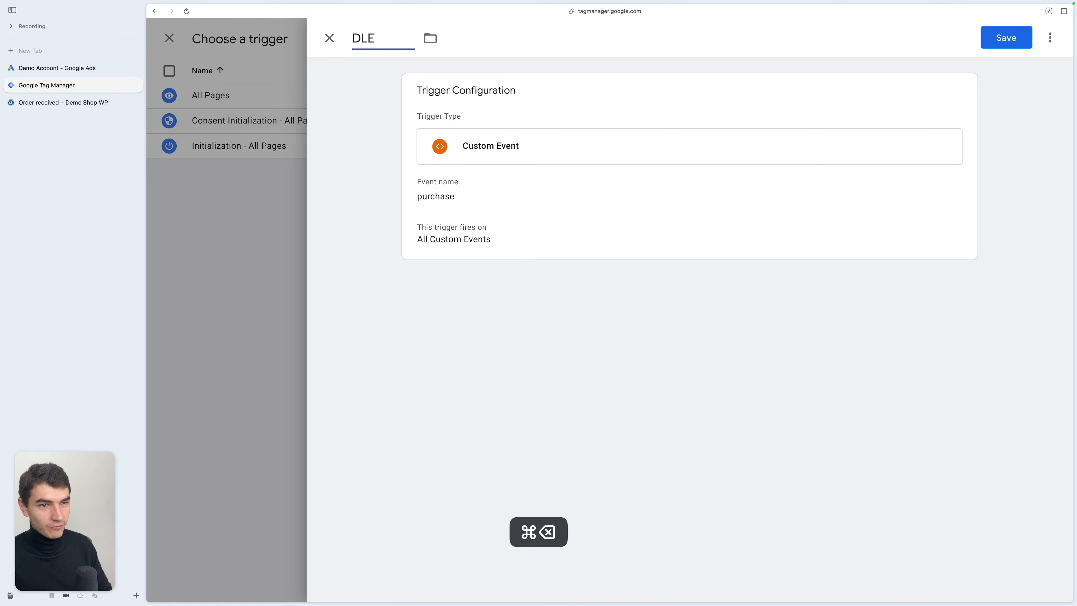
text(- purchase)
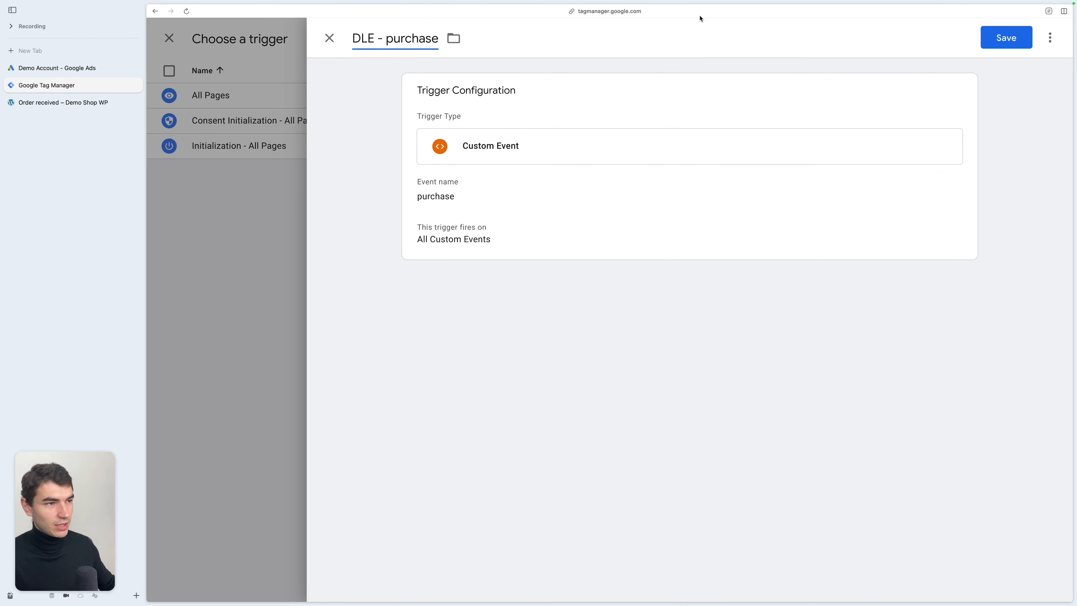
click(1016, 37)
- Name the conversion tag GADS - Purchases and save it
key(super+a)
text(GADS -)
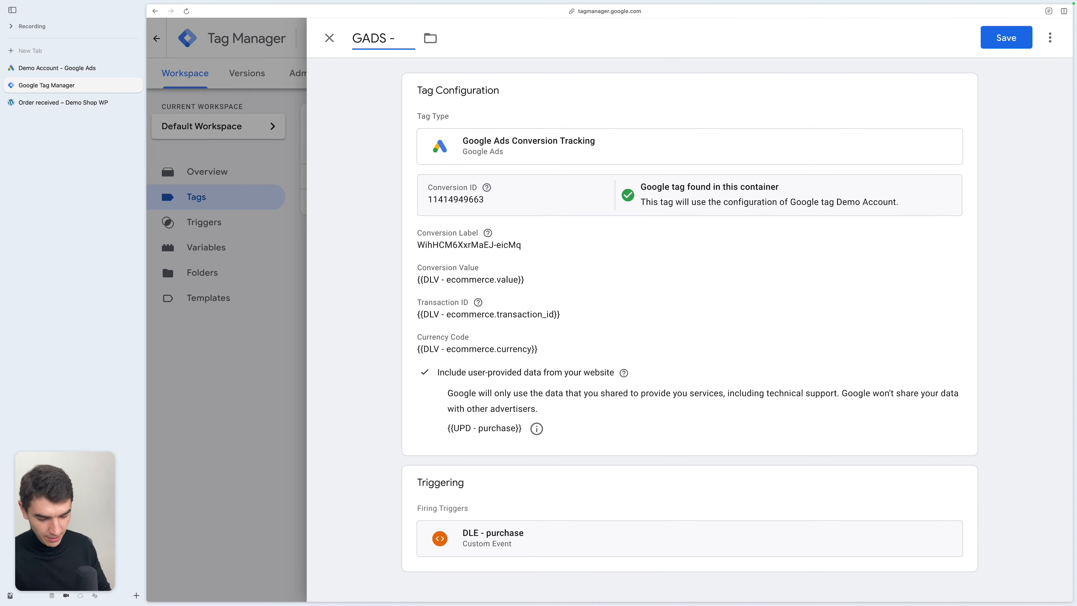
text( Purchases)
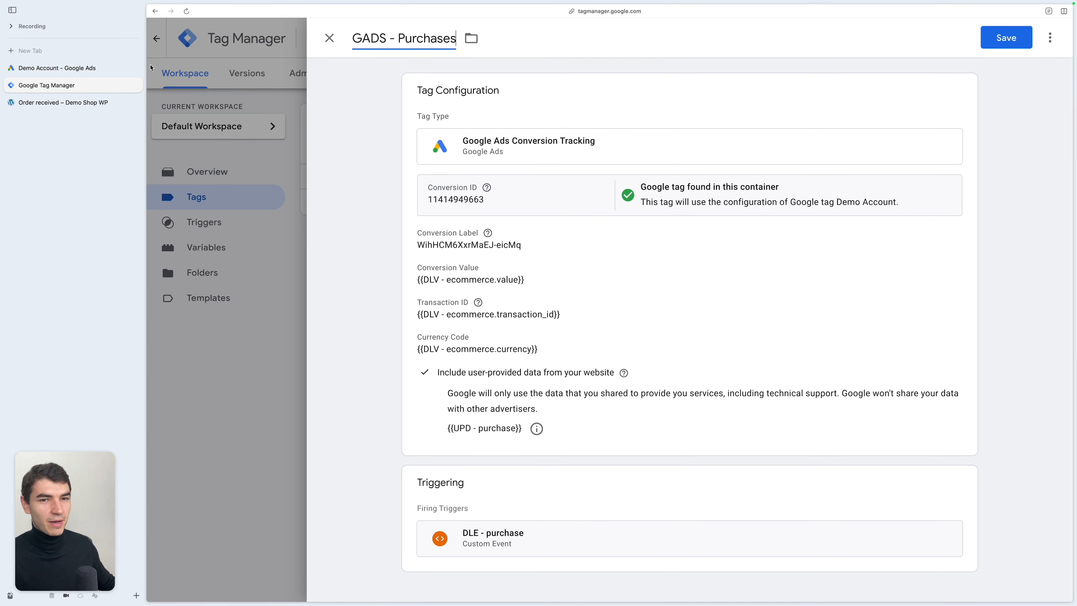
click(56, 68)
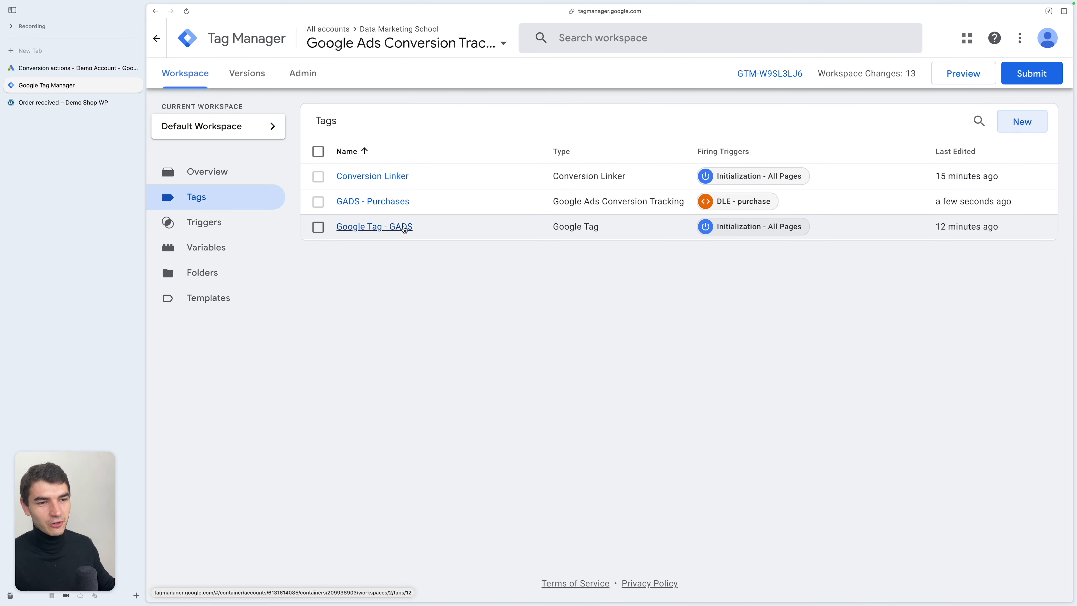
- Preview the container on the shop site and open the purchase event in Tag Assistant
click(963, 73)
click(682, 421)
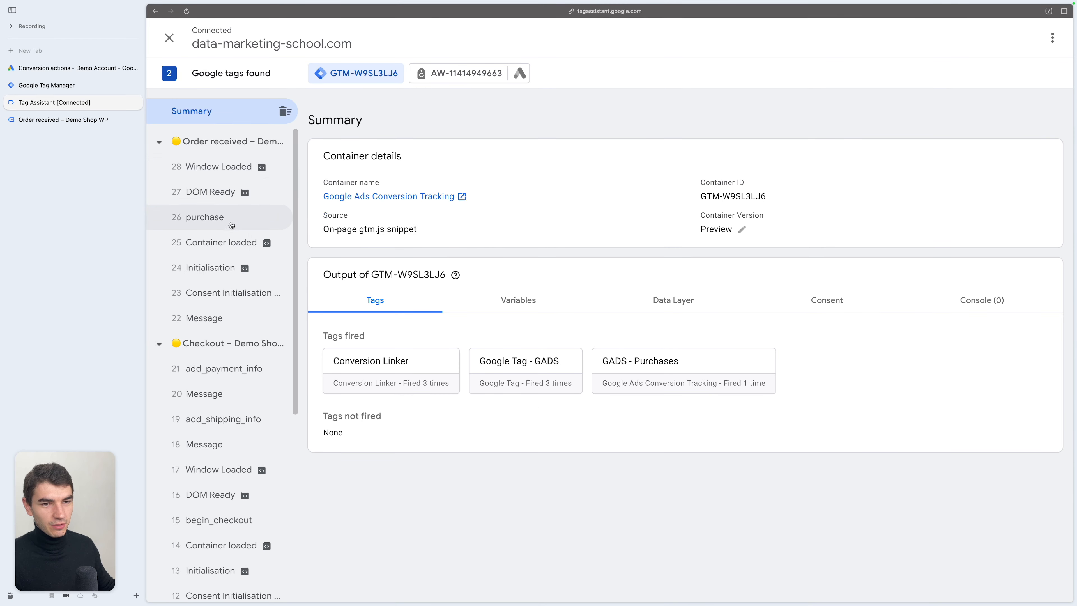
click(216, 222)
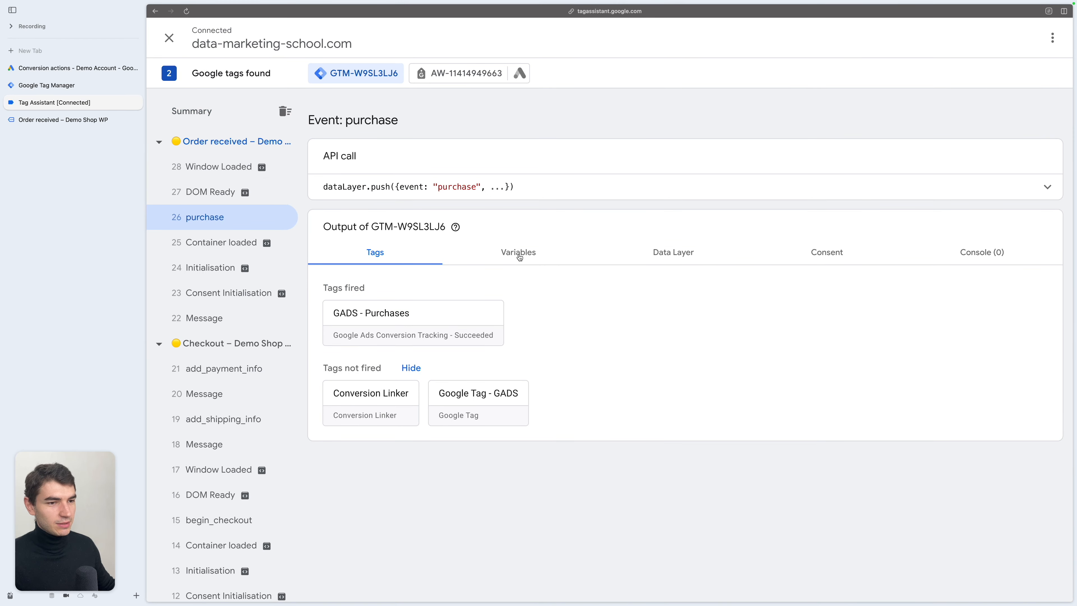
- Inspect the purchase event's variables and the customer data in its Data Layer
click(519, 253)
scroll(699, 380, down, 3)
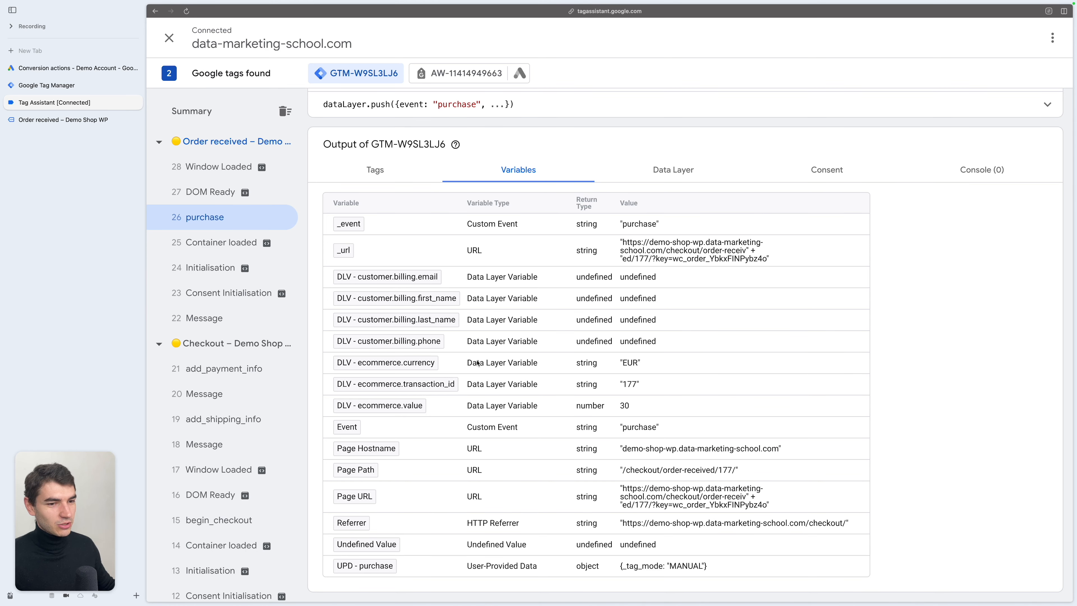
click(658, 175)
scroll(614, 328, down, 3)
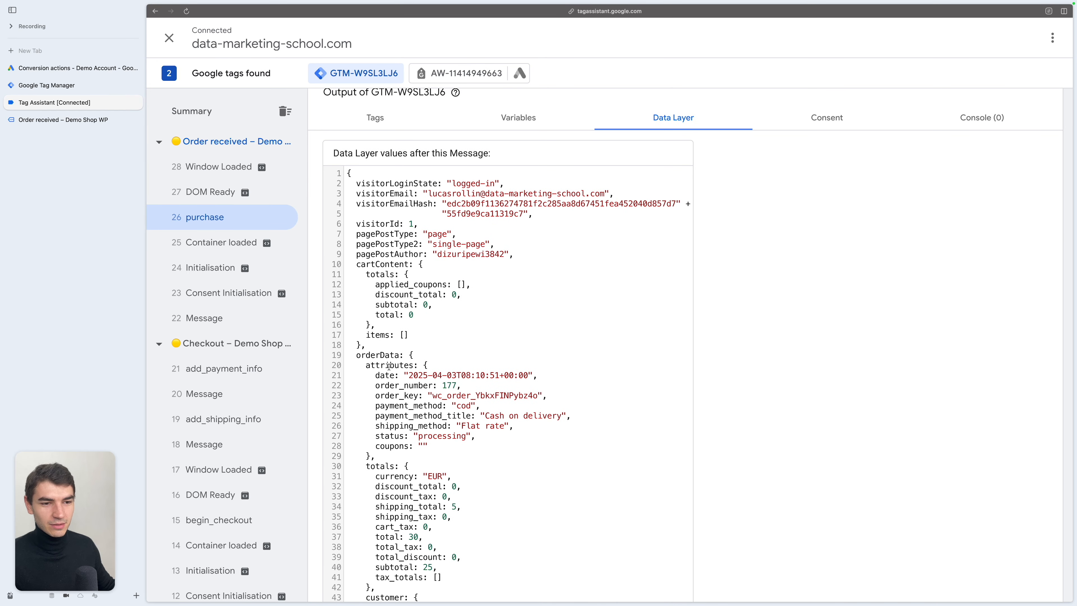
scroll(421, 316, down, 3)
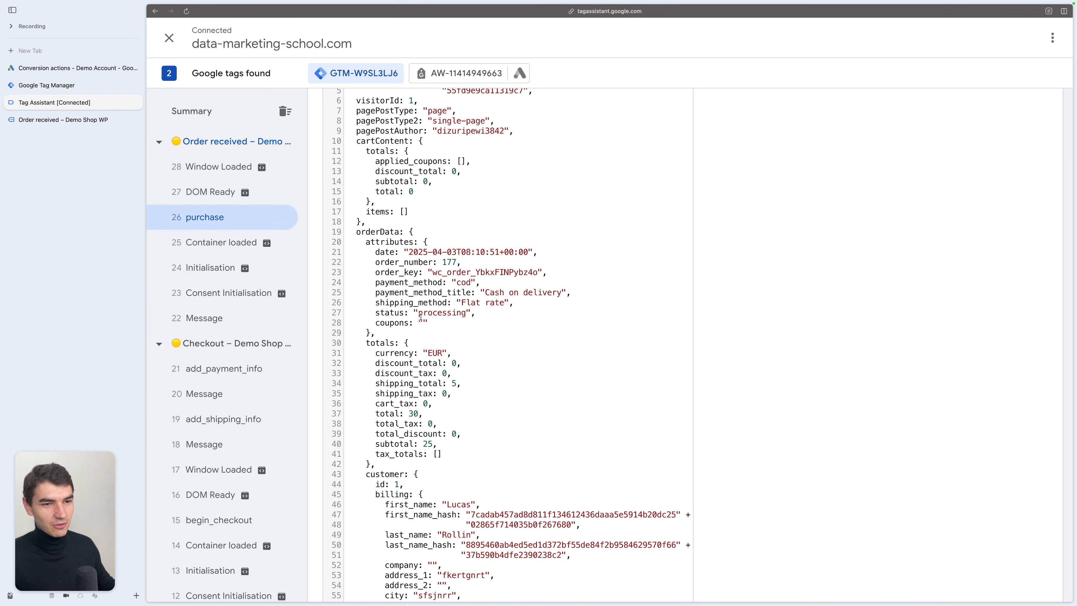
double_click(394, 475)
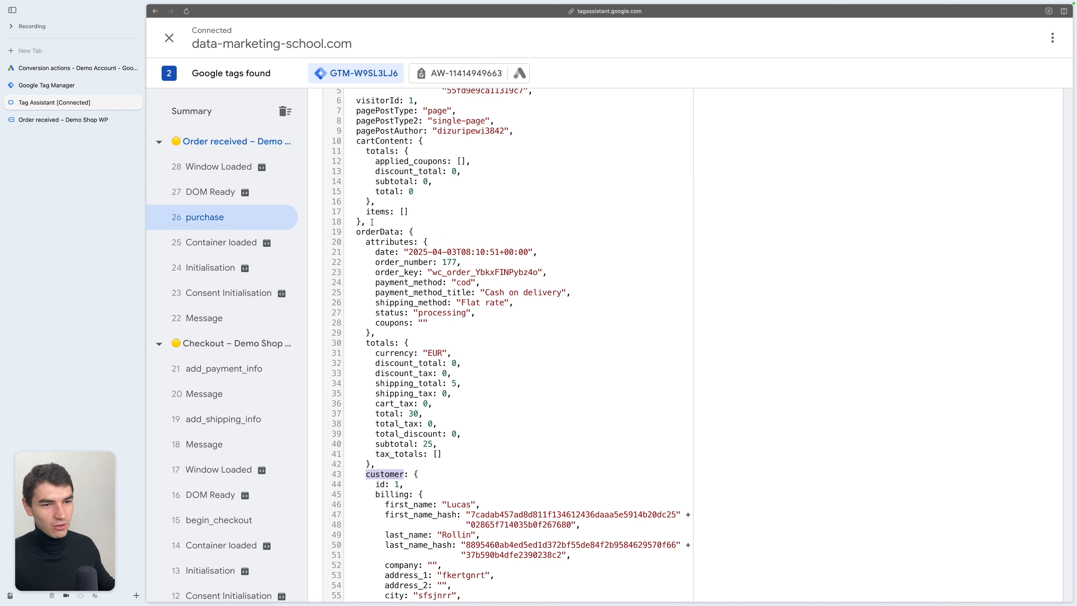
- Prefix the billing email data layer variable's path with orderData., making it orderData.customer.billing.email
double_click(377, 232)
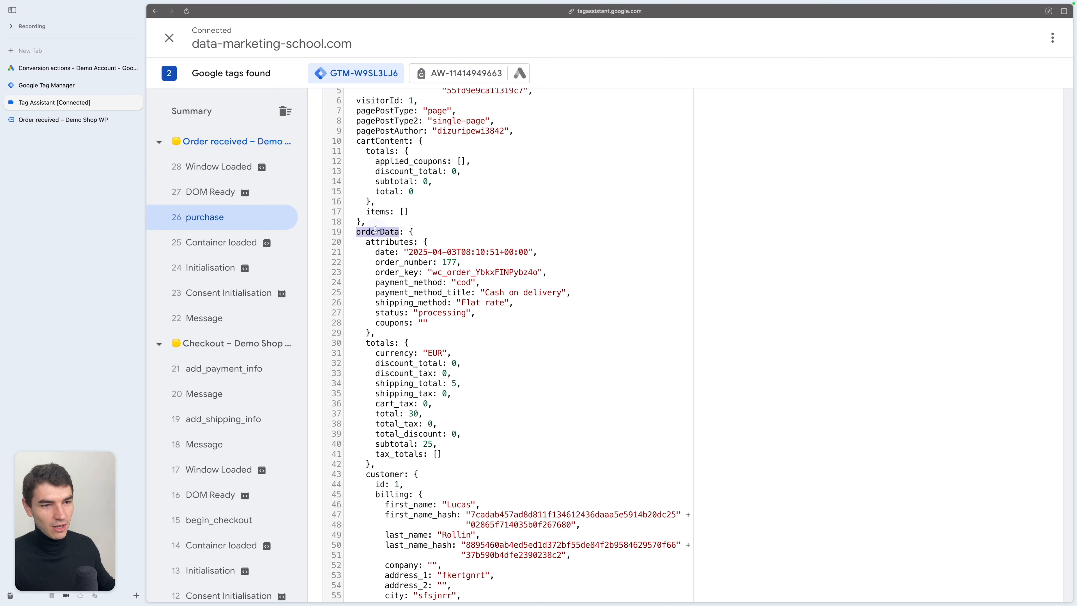
click(111, 87)
click(205, 247)
click(426, 265)
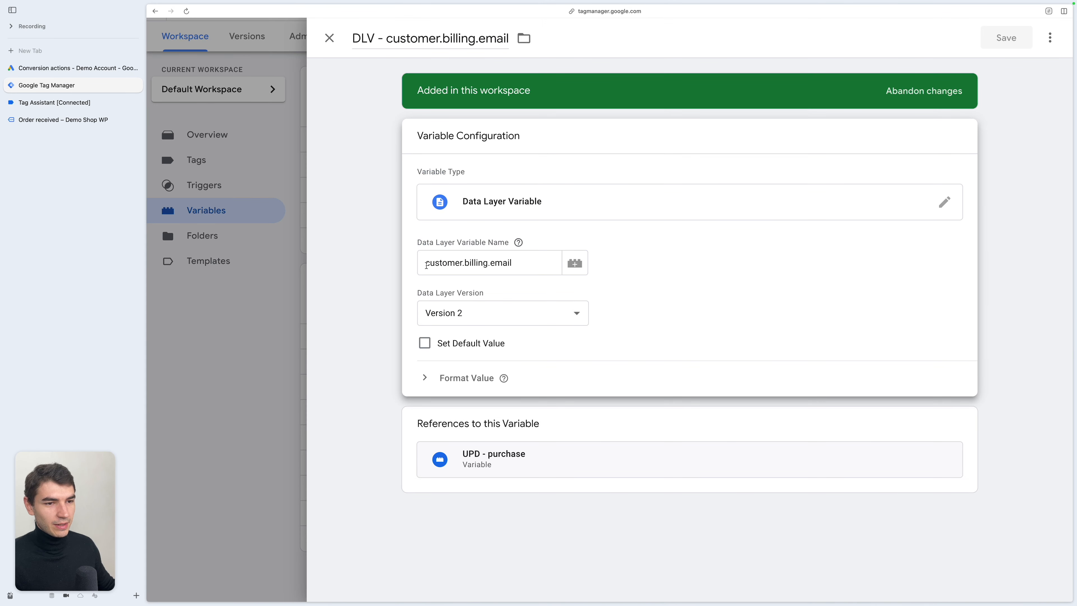
click(426, 265)
text(orderData.)
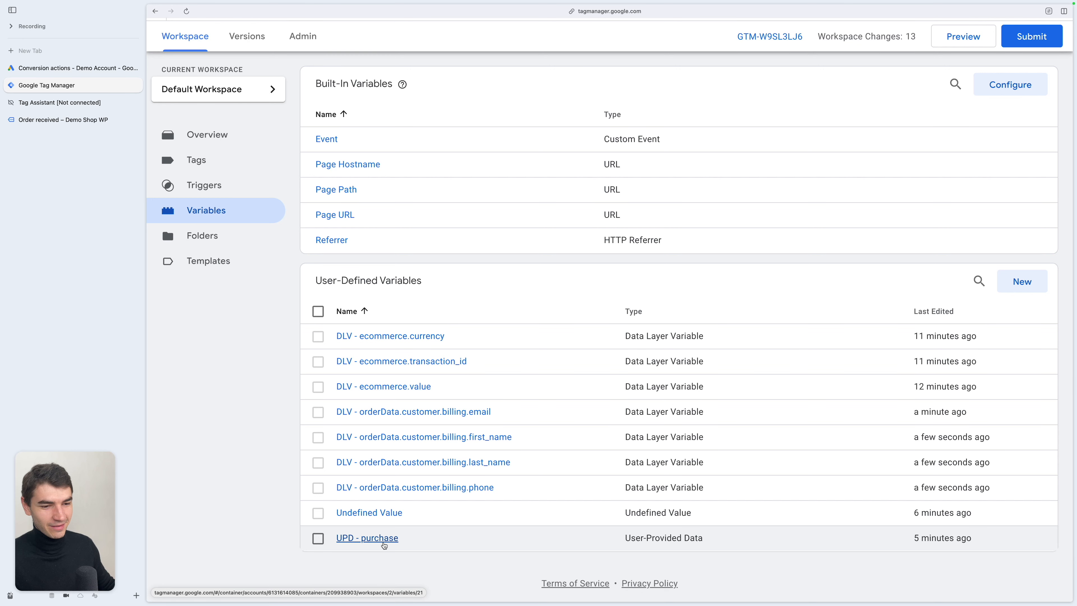
- Preview the container again and inspect the purchase event's variables in Tag Assistant
click(968, 37)
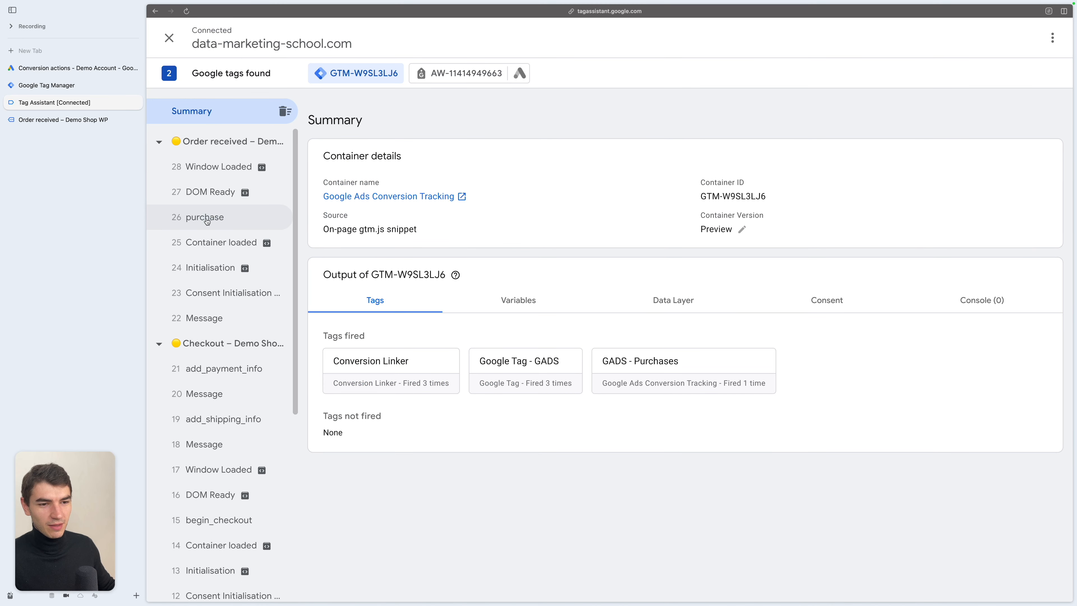
click(206, 219)
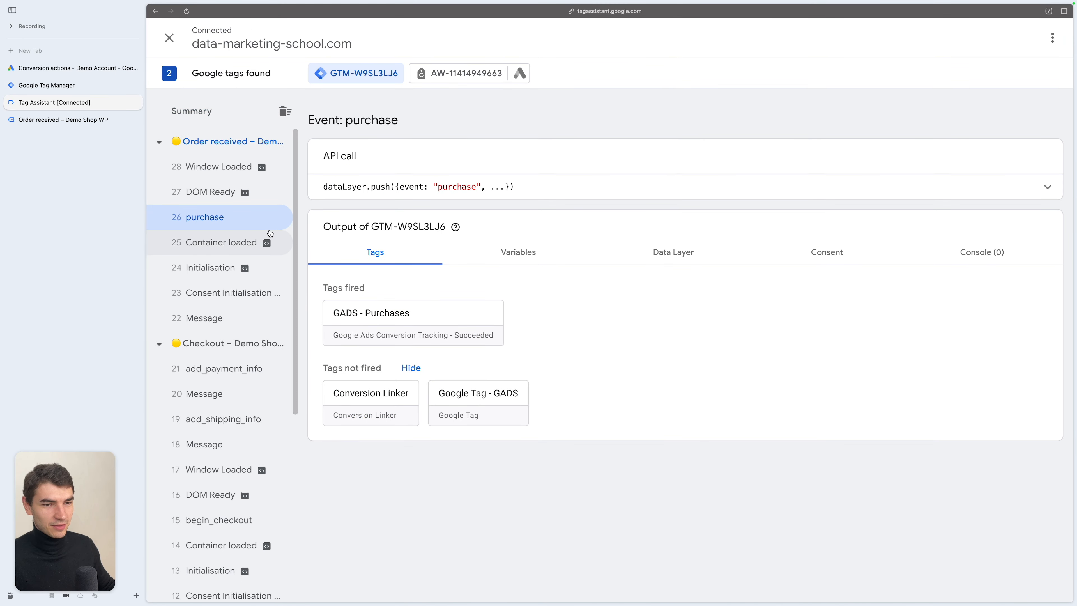
click(515, 252)
scroll(605, 354, down, 1)
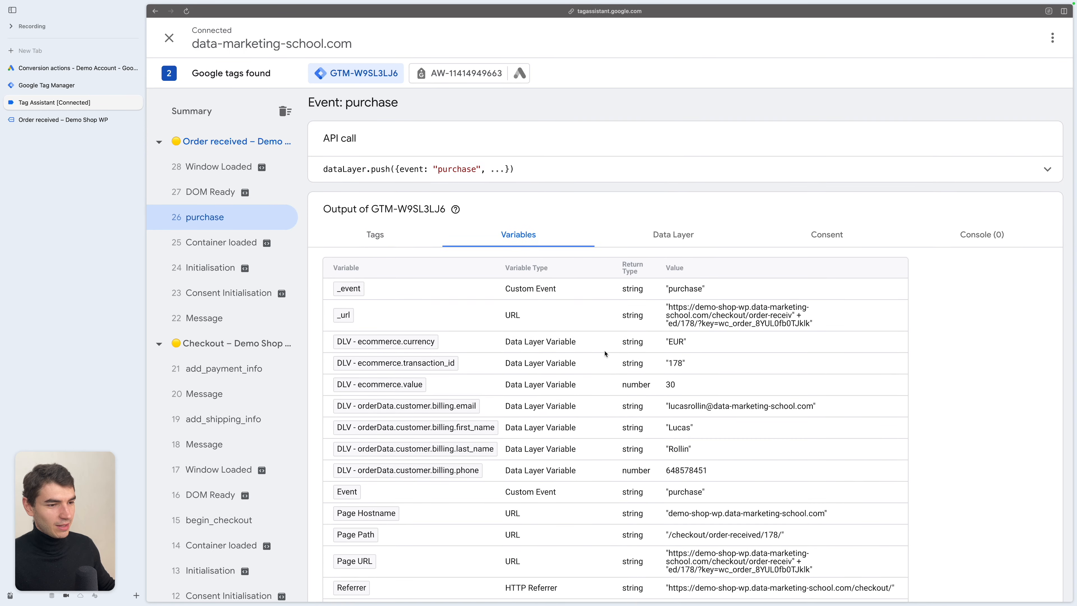
scroll(605, 353, down, 1)
scroll(401, 364, down, 2)
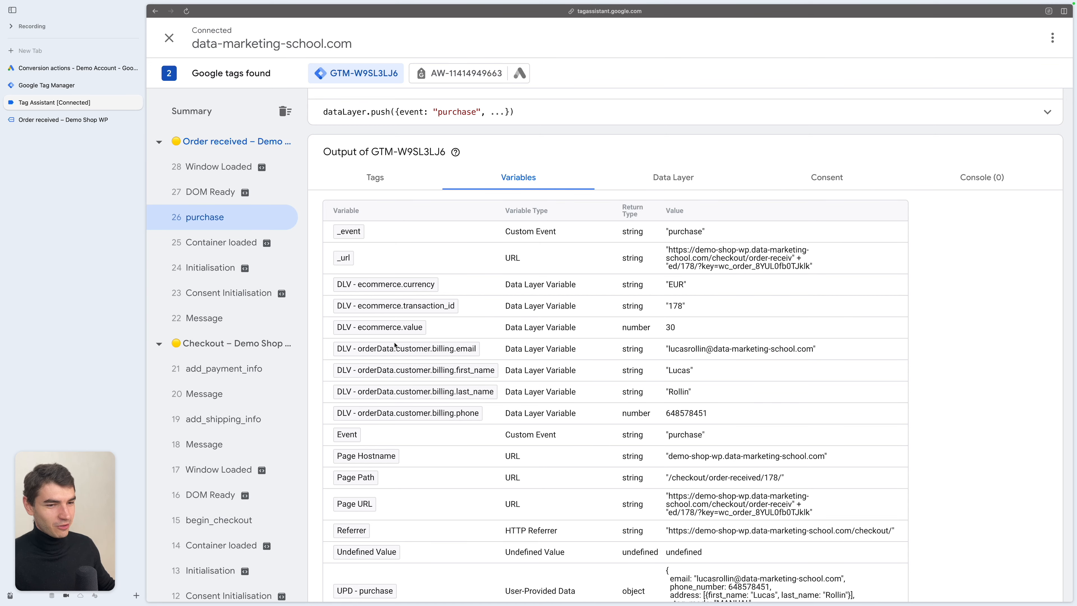
- Inspect the full properties of the fired GADS - Purchases tag on the purchase event
click(379, 177)
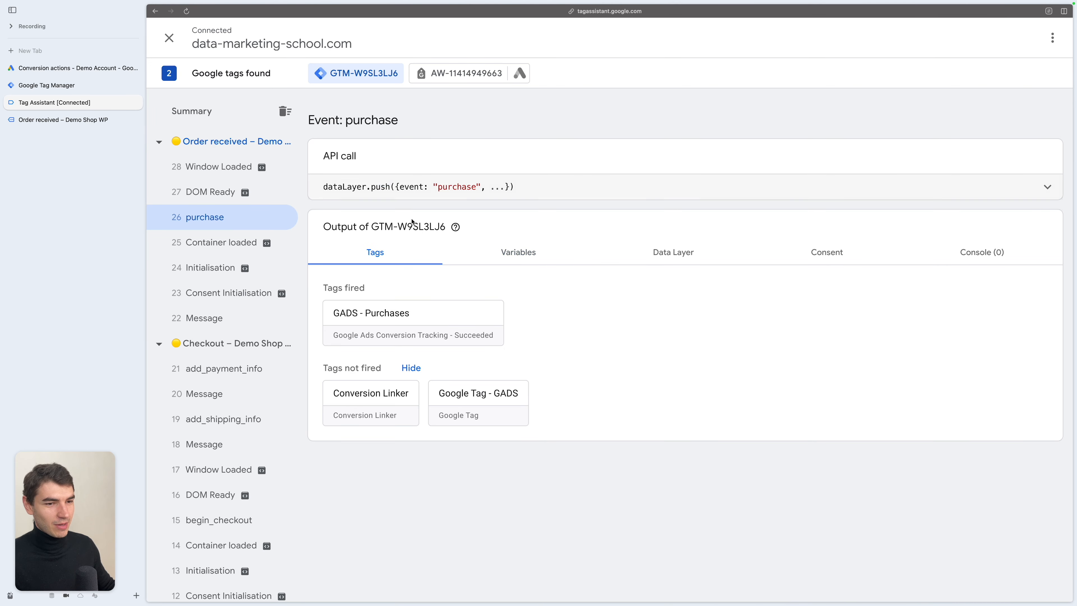
click(413, 327)
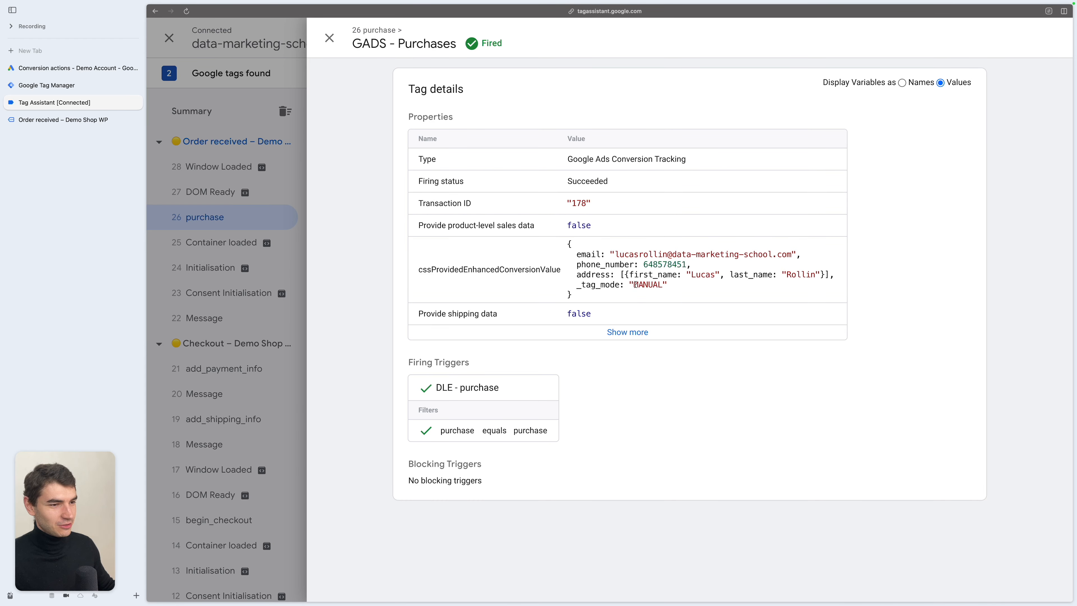
click(622, 332)
scroll(633, 439, down, 2)
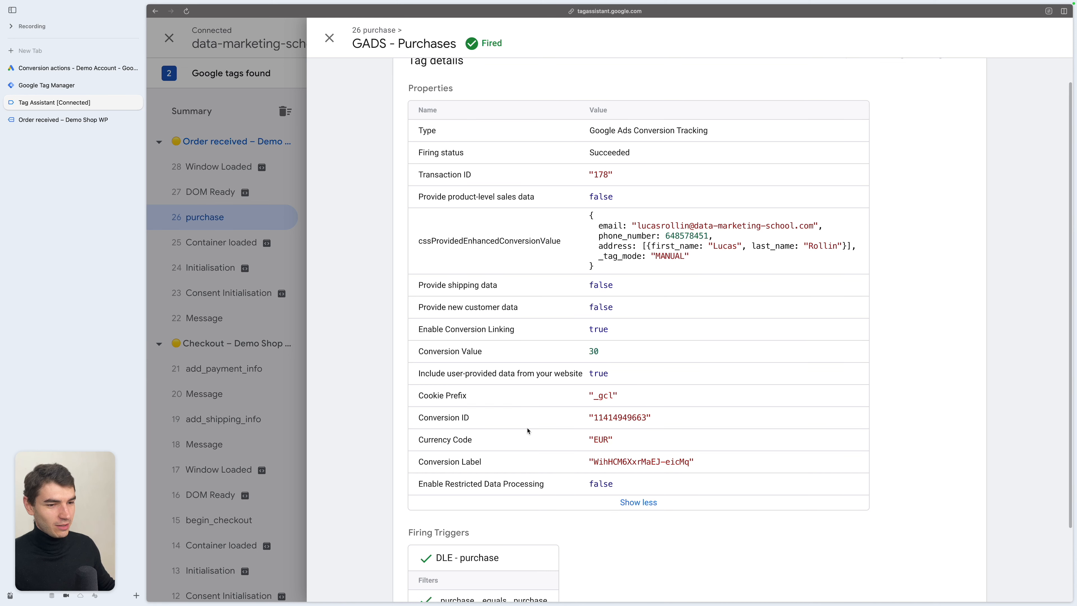
scroll(600, 406, down, 1)
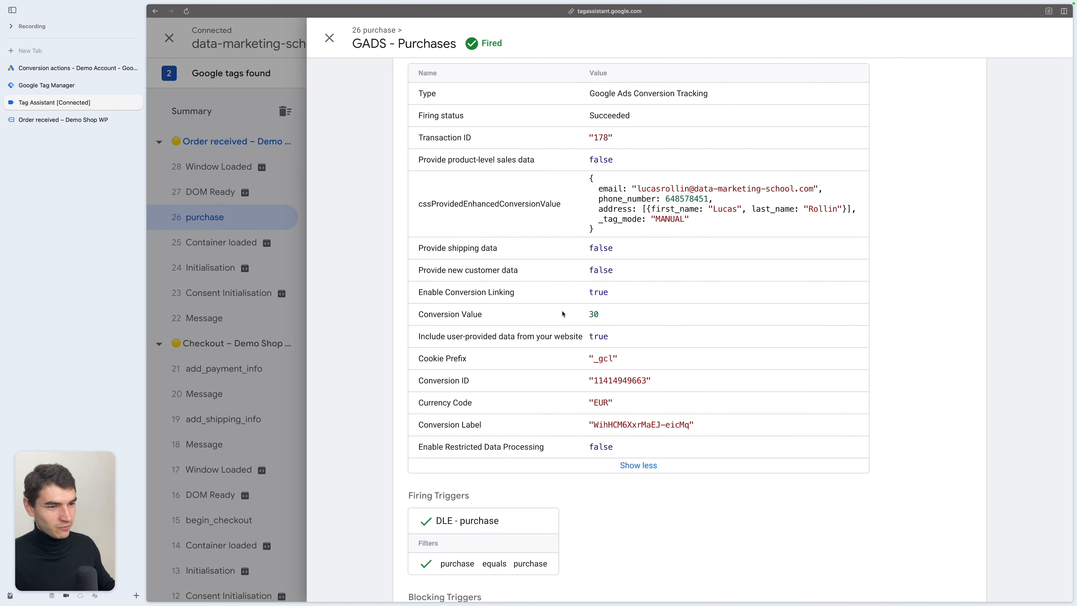
scroll(479, 175, up, 1)
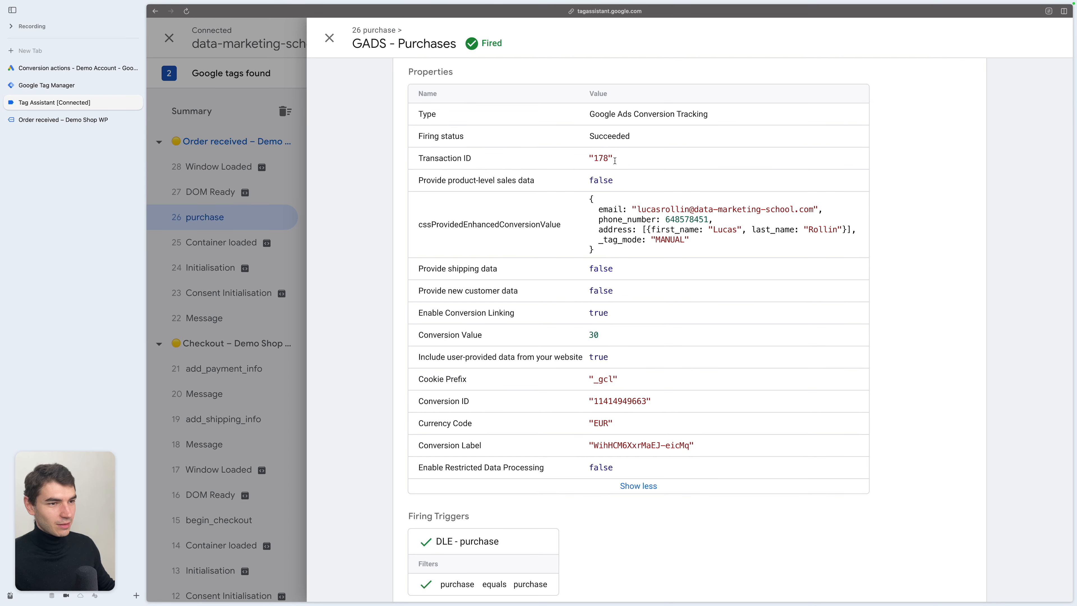
key(Escape)
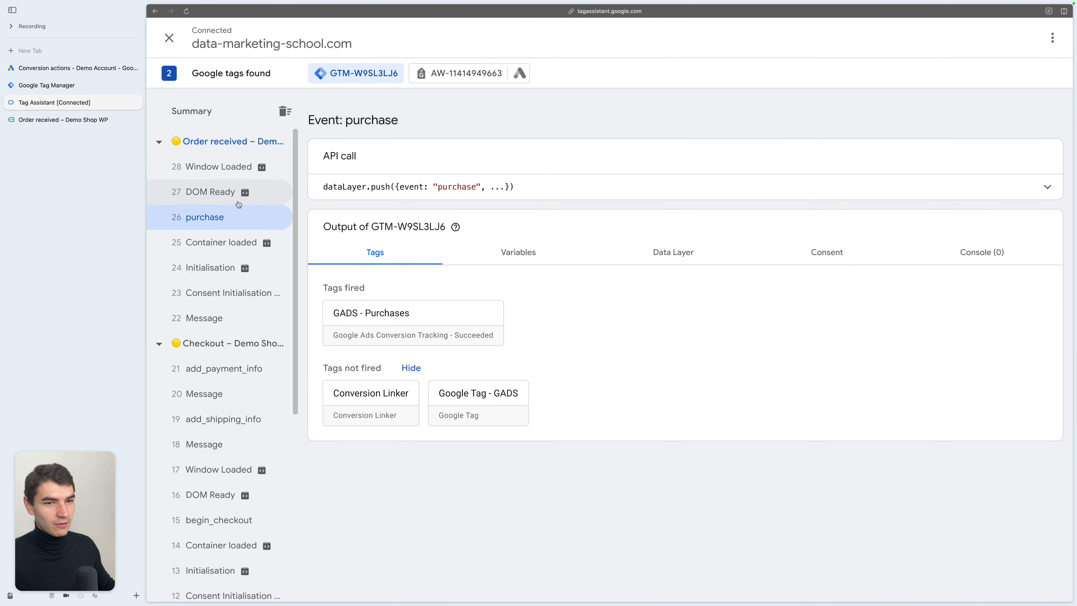
- Inspect the Google Ads Conversion hit parameters sent by the AW tag for the purchase event
click(467, 69)
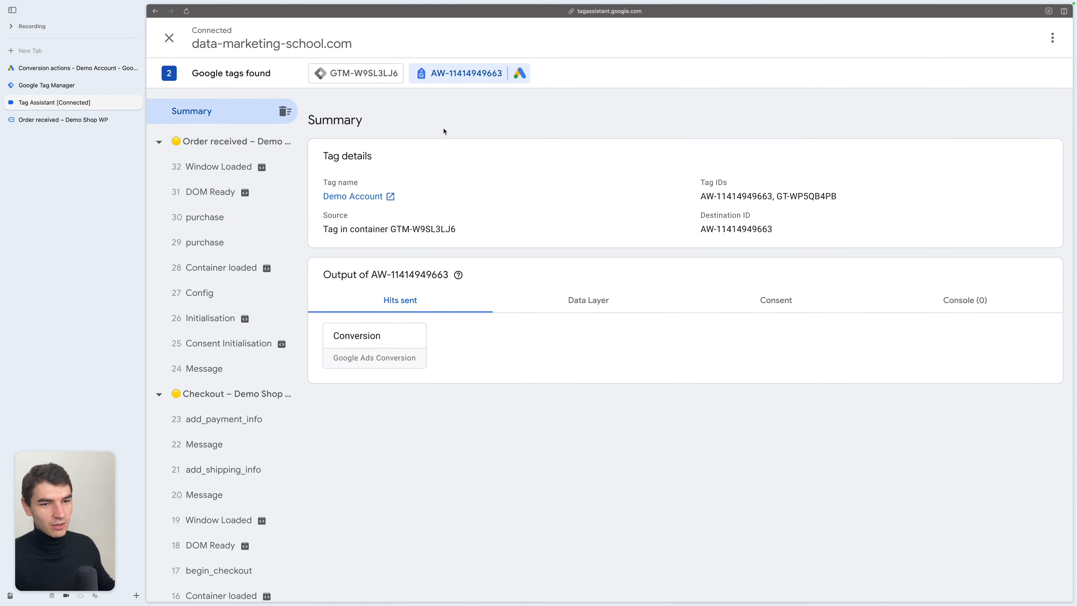
click(204, 242)
click(208, 216)
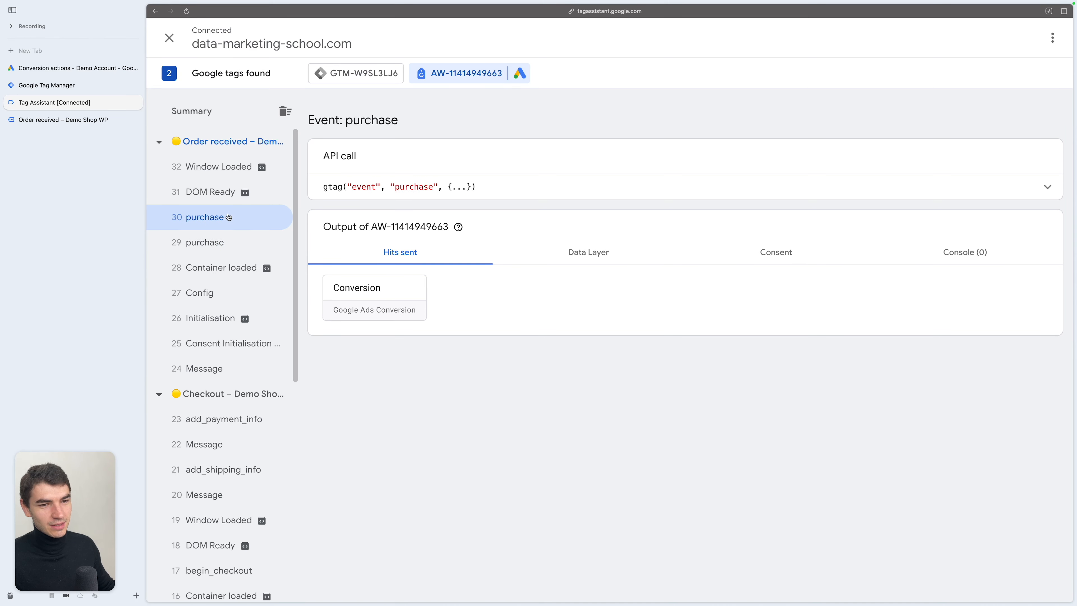
double_click(414, 187)
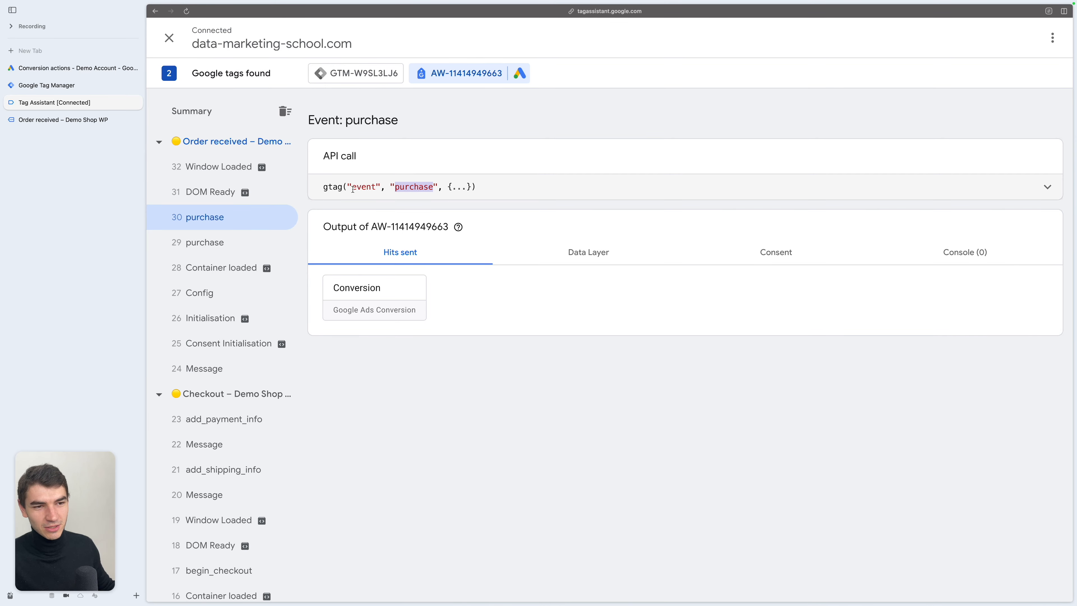
click(372, 291)
scroll(715, 285, down, 3)
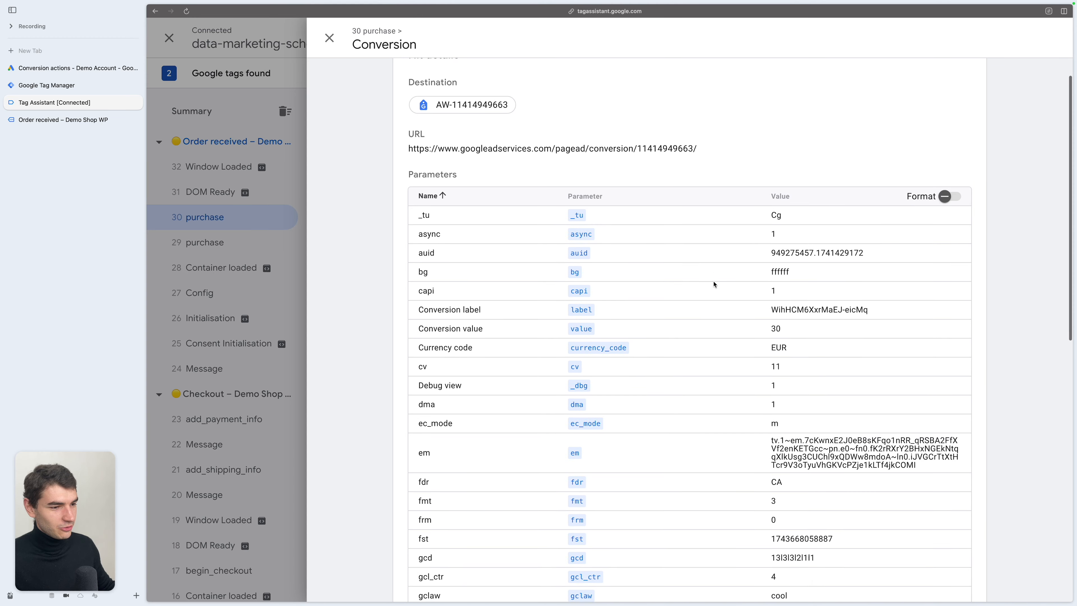
scroll(618, 389, up, 3)
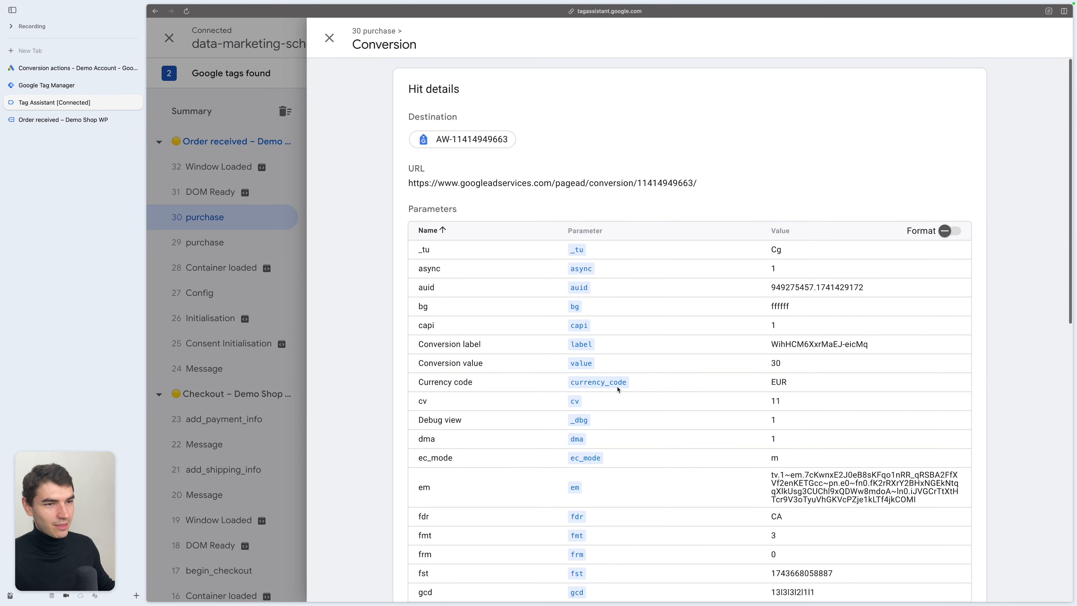
scroll(691, 199, down, 4)
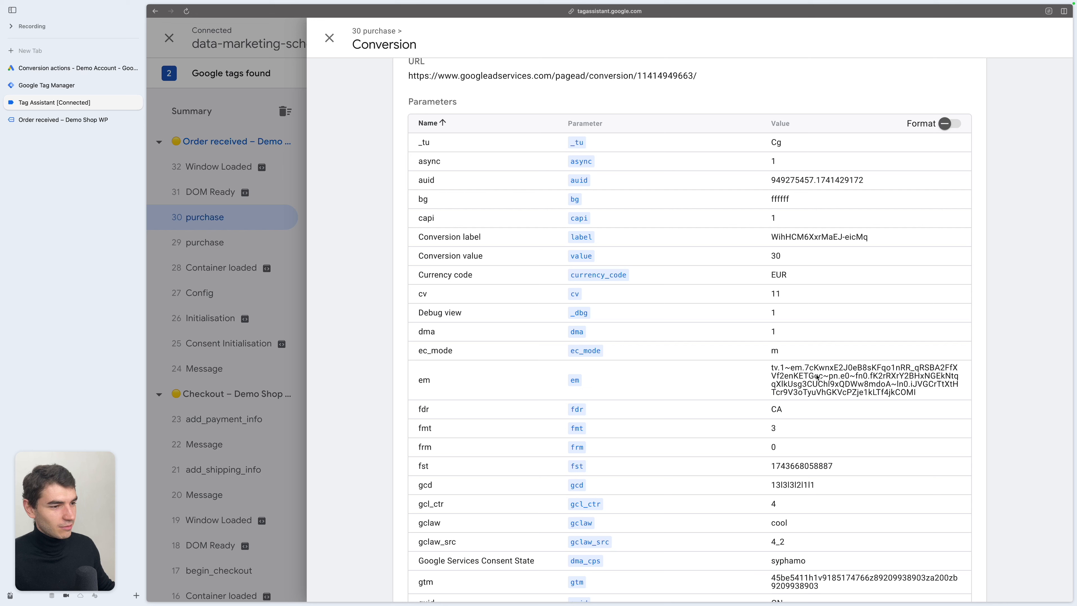
scroll(813, 374, down, 1)
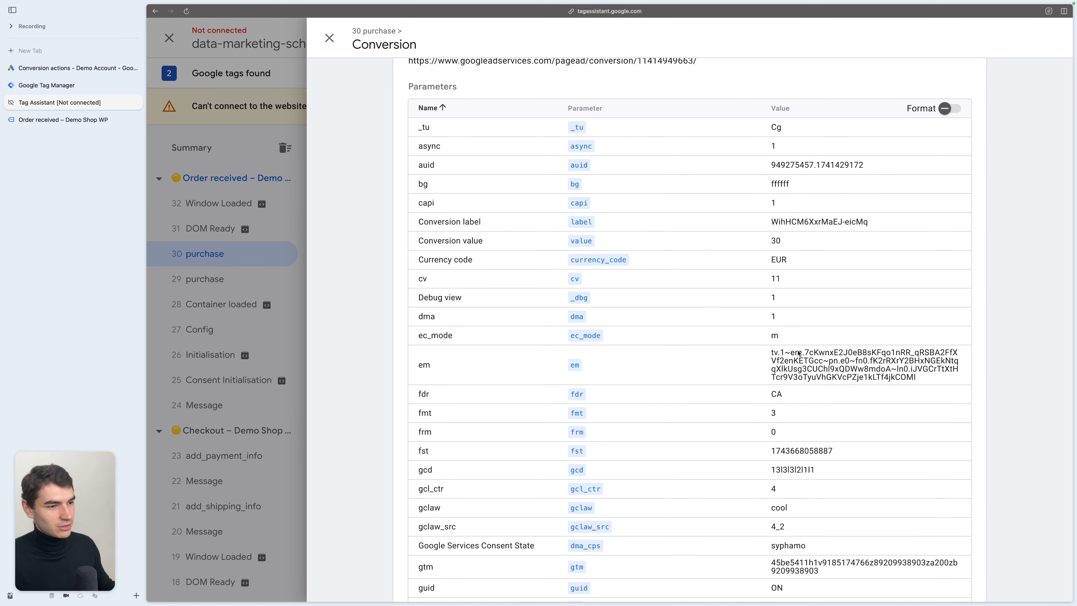
double_click(796, 368)
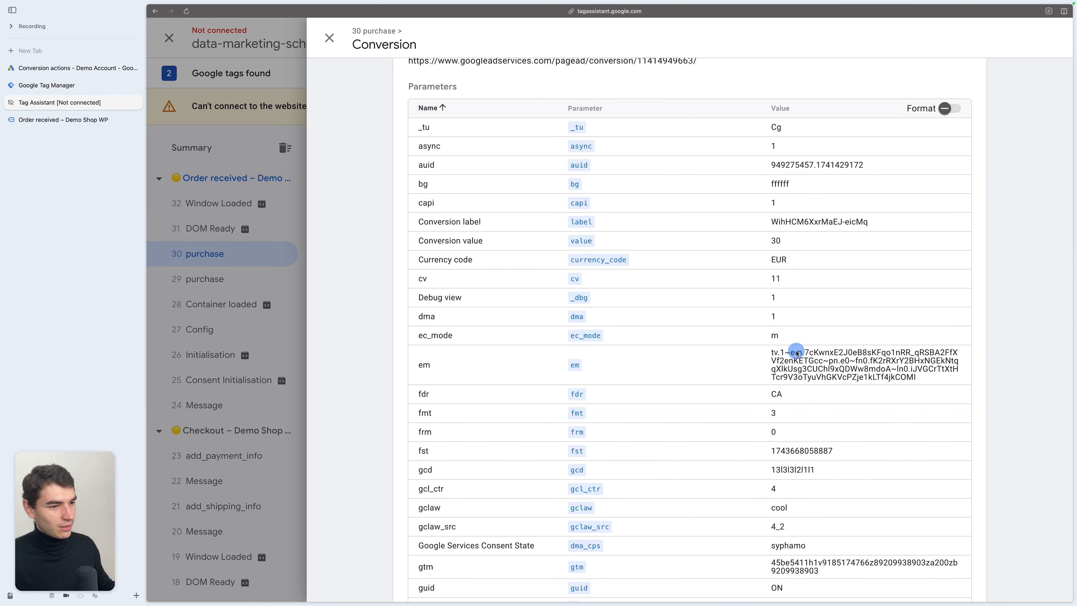
double_click(902, 368)
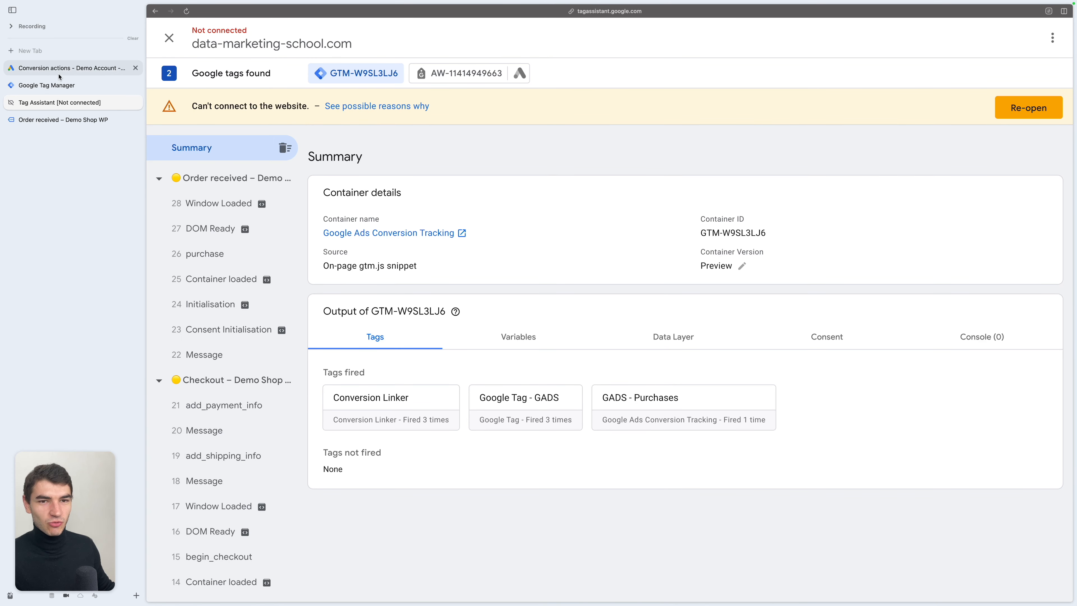
- Start a new manual website conversion action in Google Ads with the Add to cart goal category
click(81, 69)
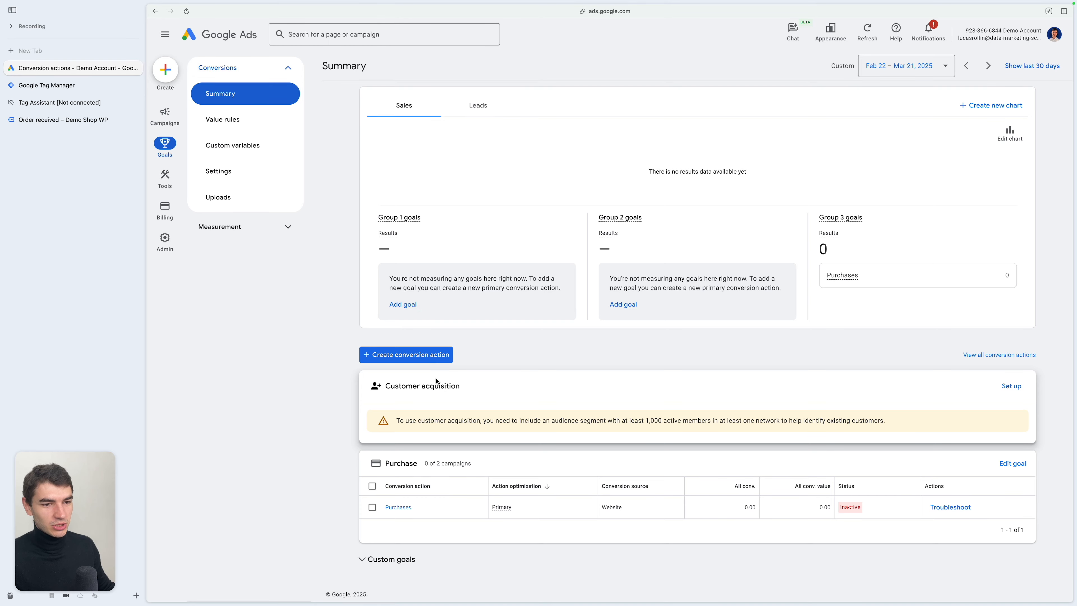
click(403, 356)
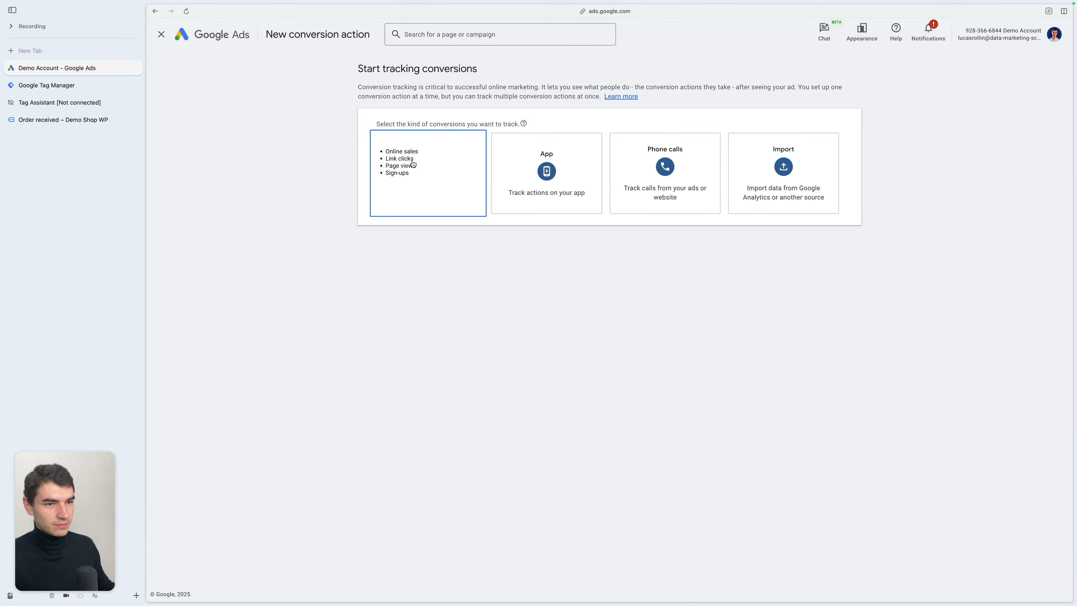
click(471, 178)
click(560, 176)
click(429, 365)
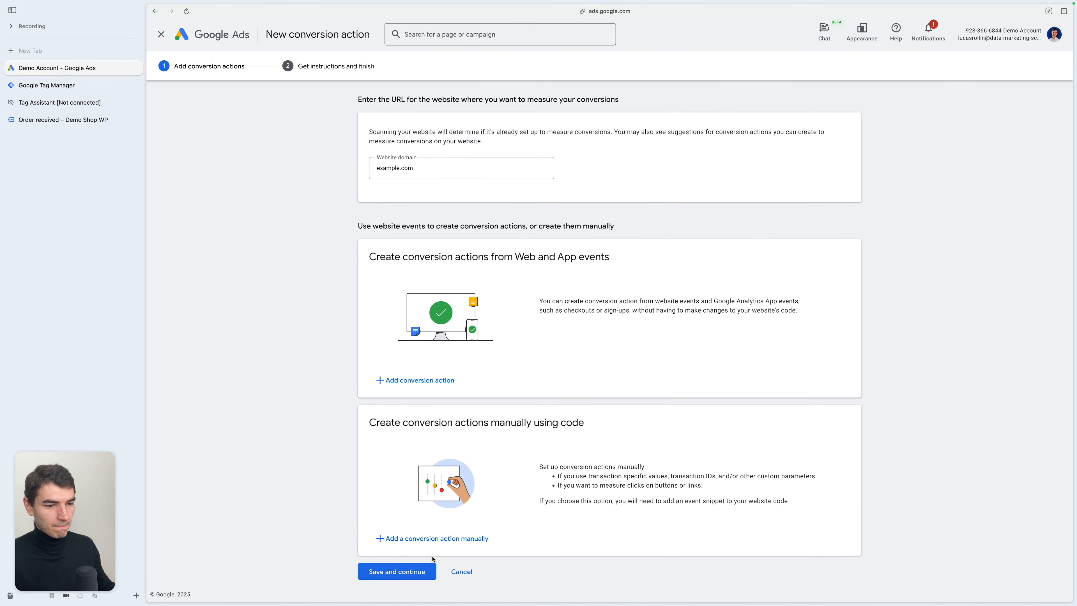
click(424, 538)
click(626, 154)
click(600, 200)
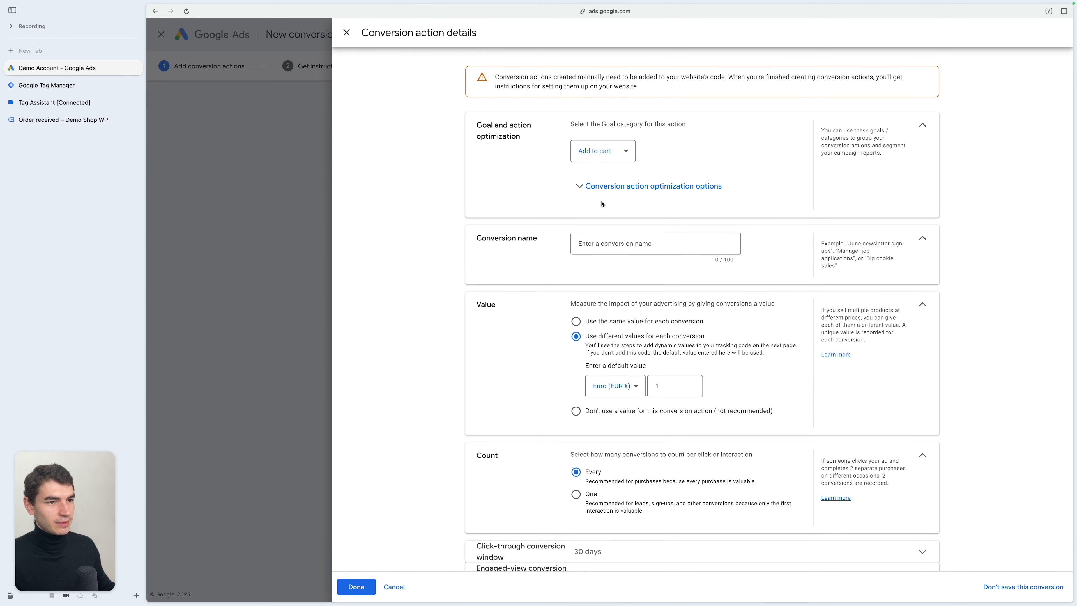
- Name the conversion action Add to cart, set its default value to 20 EUR, and save it
click(644, 250)
text(Add to cart)
scroll(643, 250, down, 2)
click(675, 305)
key(BackSpace)
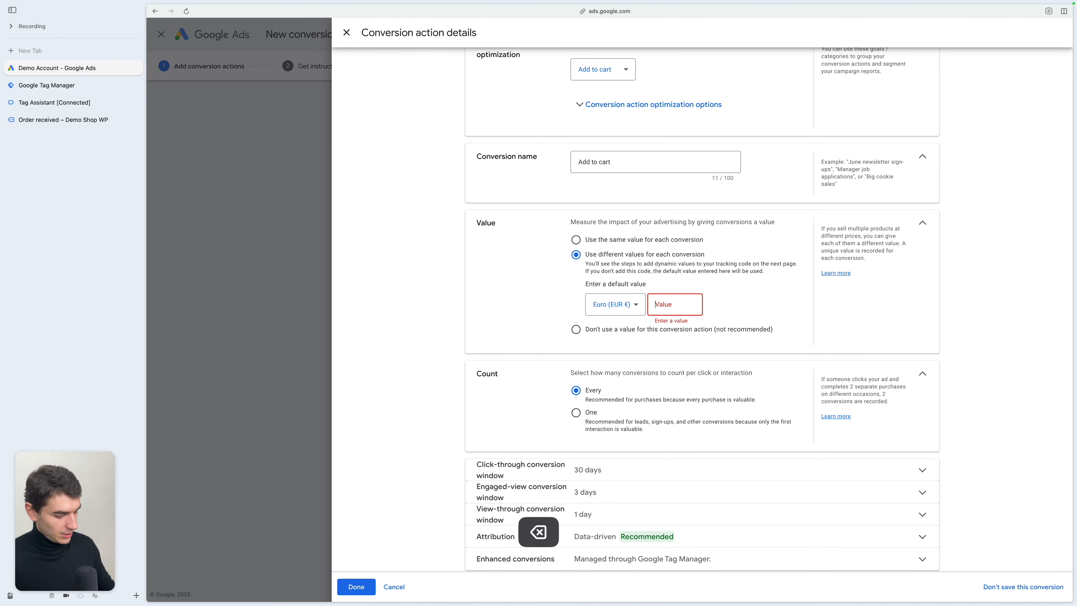
text(20)
scroll(778, 312, down, 2)
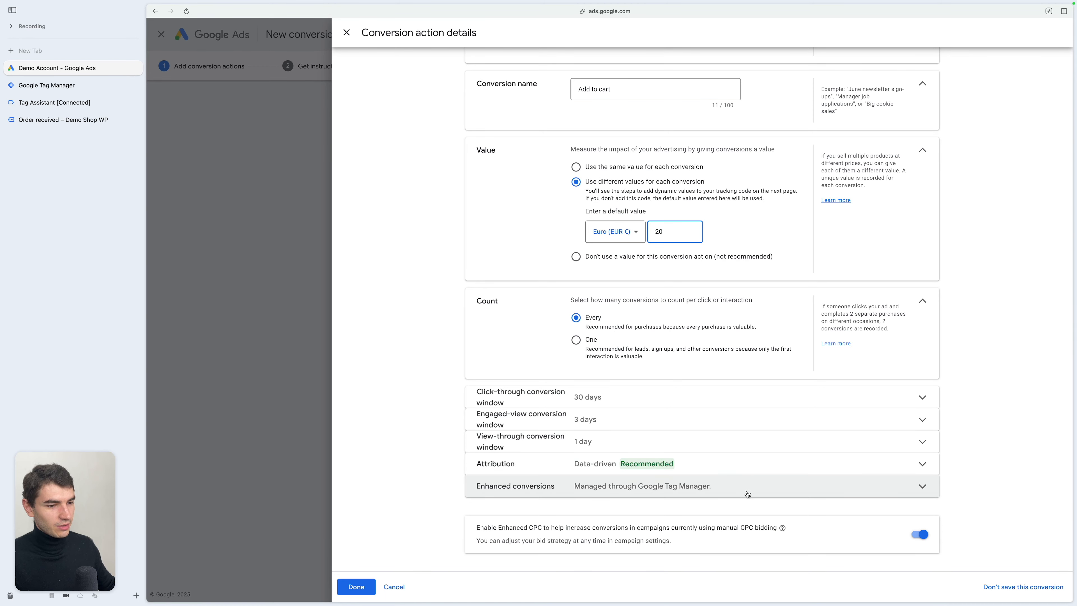
click(357, 586)
click(411, 567)
click(741, 154)
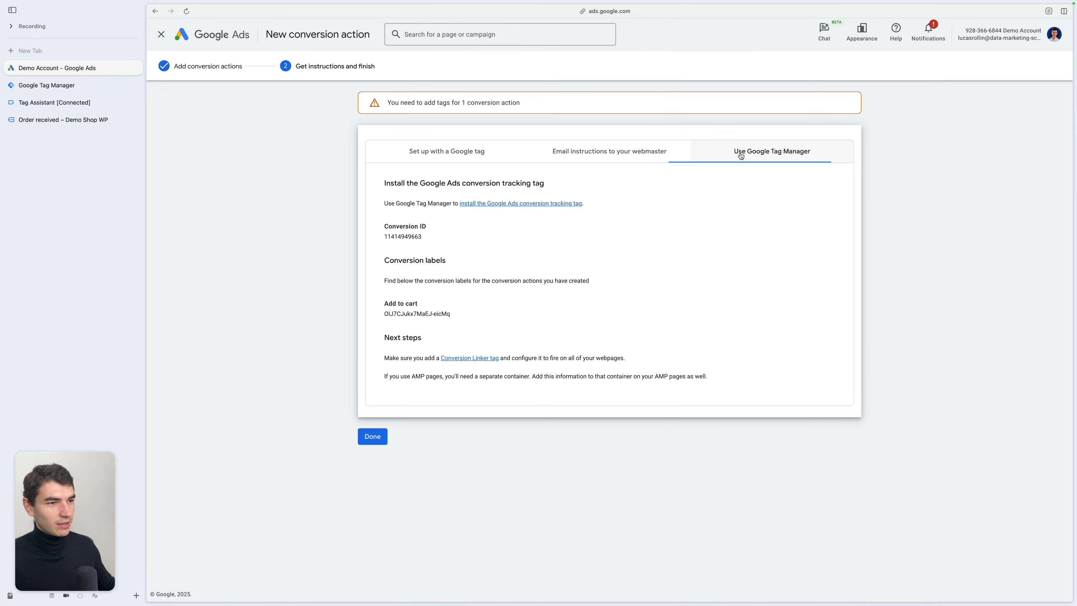
double_click(405, 235)
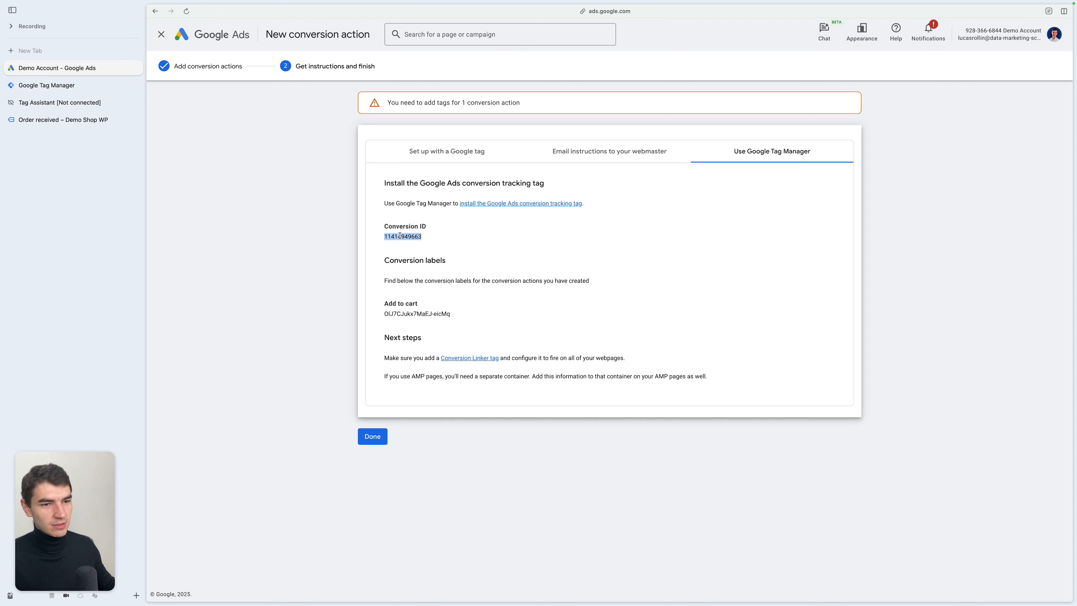
click(390, 312)
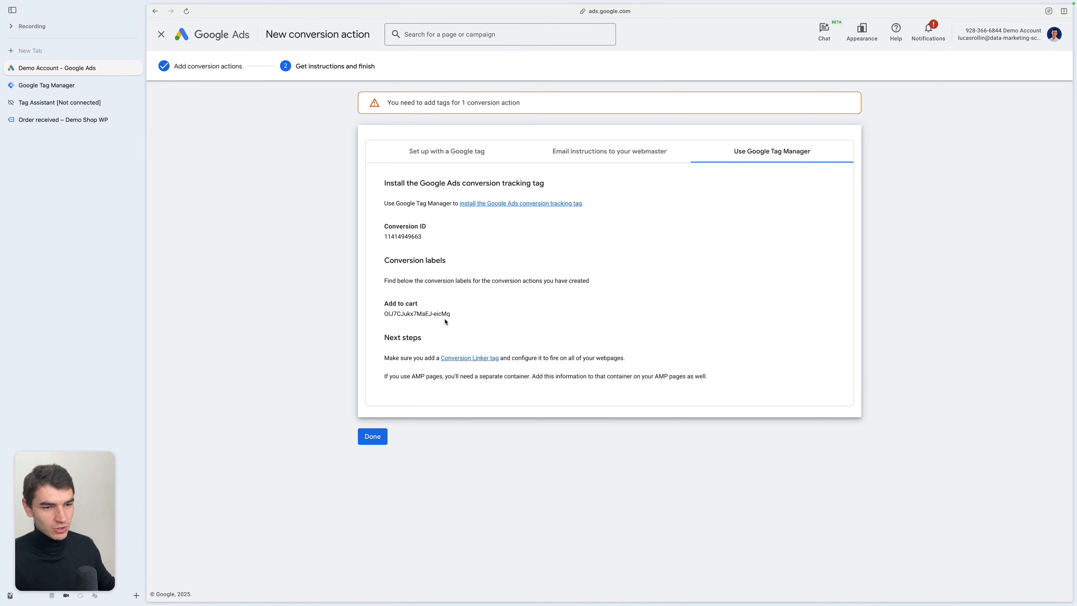
click(87, 90)
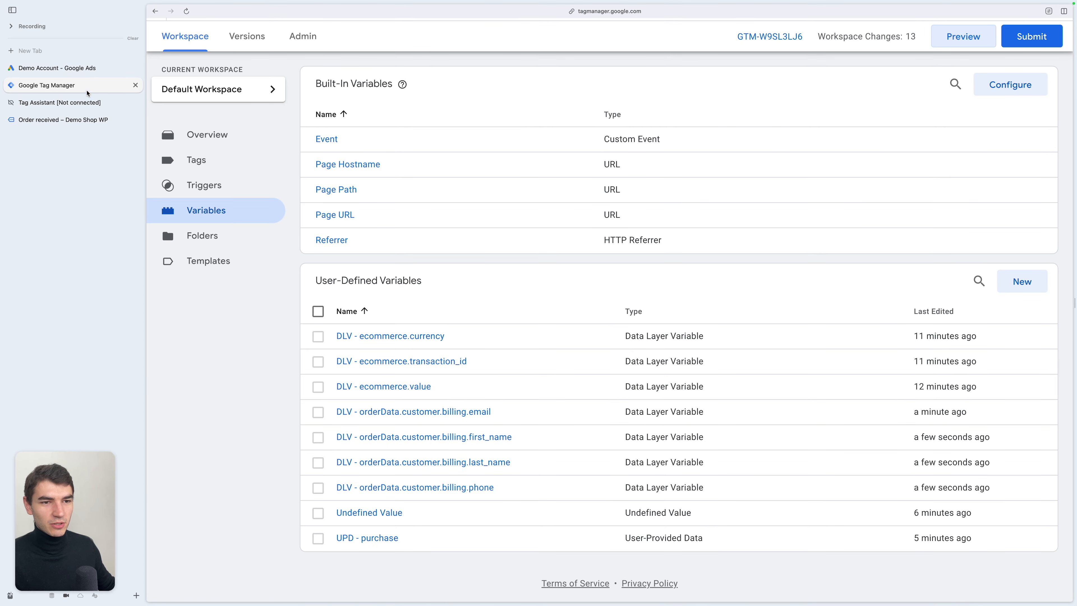
click(212, 160)
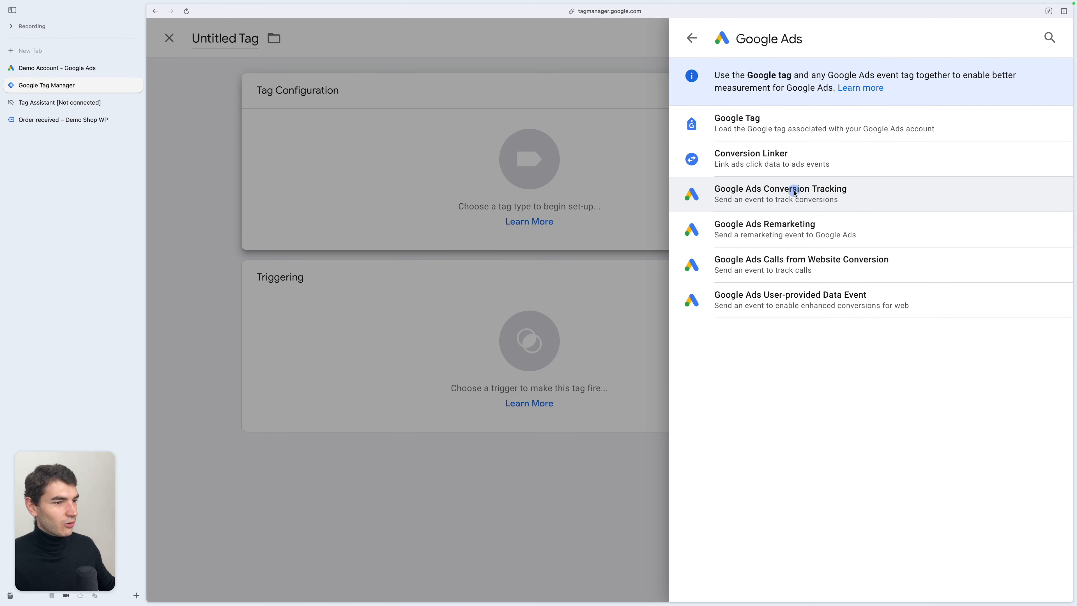
click(794, 189)
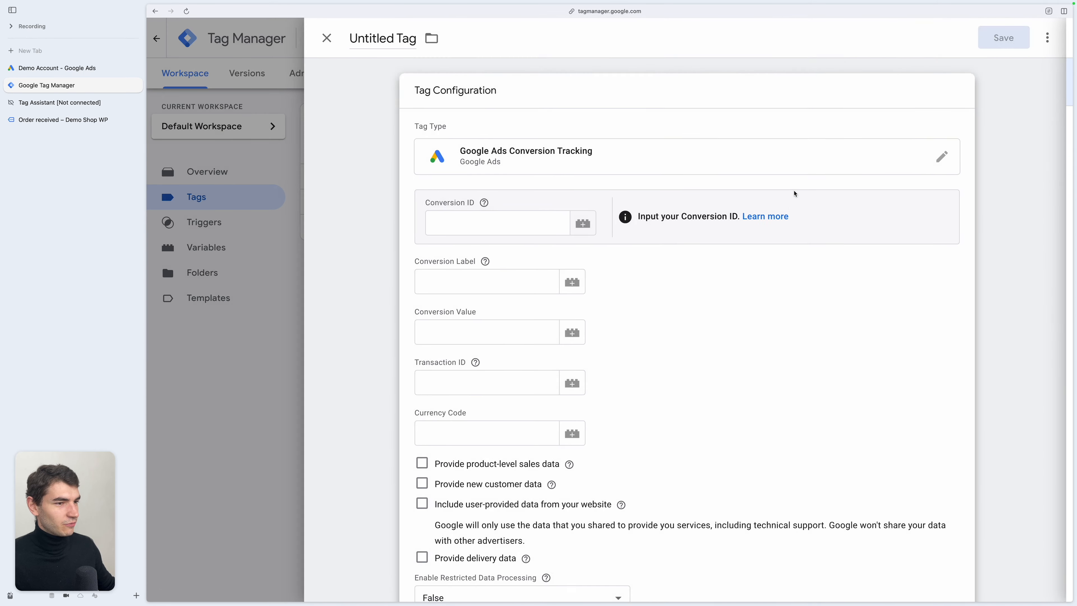
scroll(794, 194, down, 1)
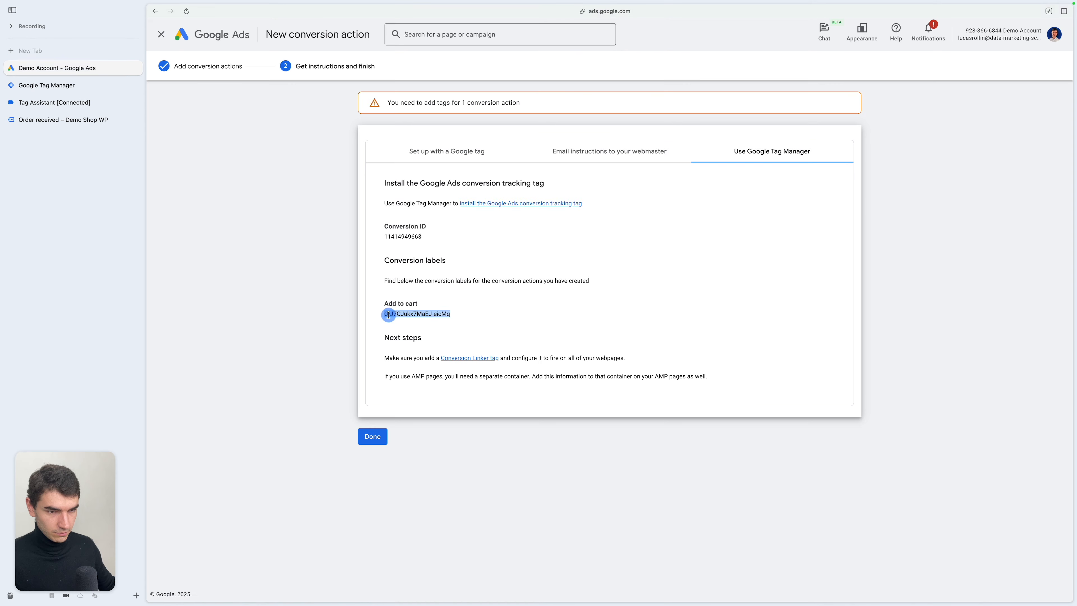
key(super+c)
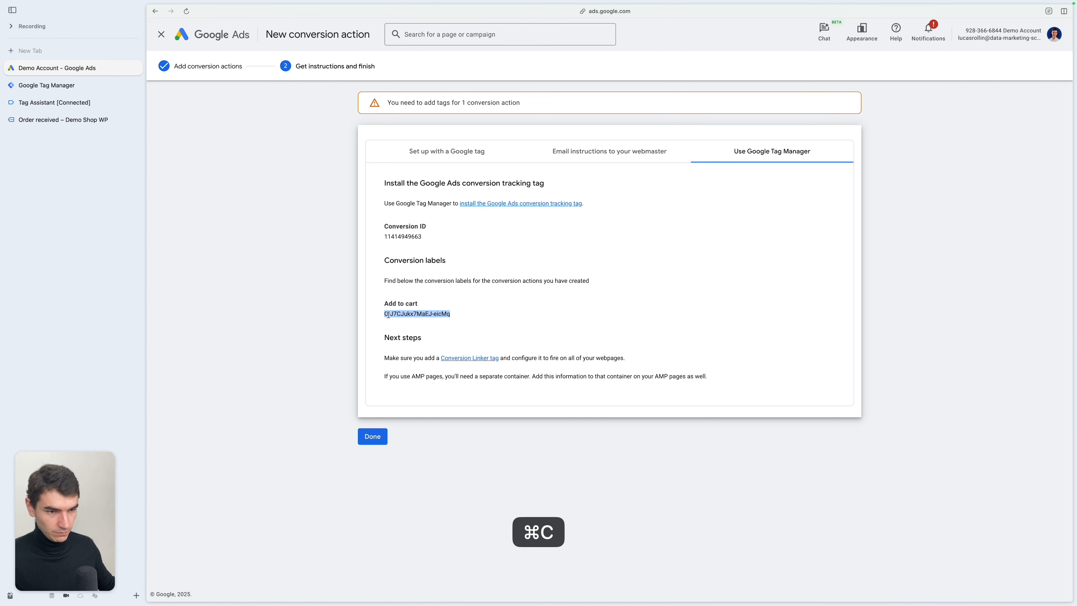
key(ctrl+Tab)
click(464, 264)
key(super+v)
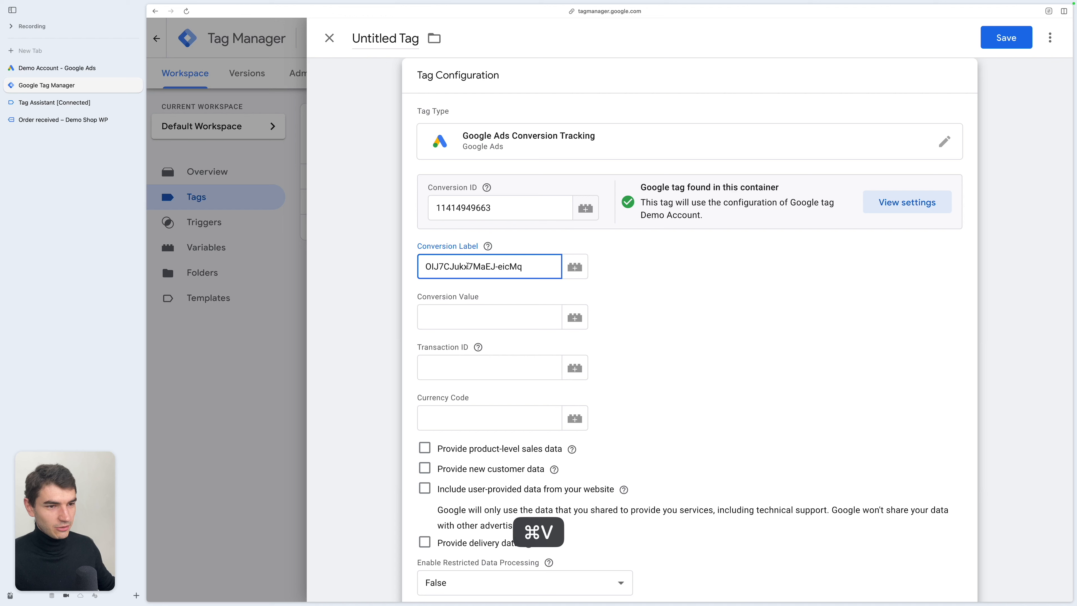
- Map the tag's conversion value, transaction ID and currency code to the DLV - ecommerce.value, transaction_id and currency variables
click(488, 317)
text({{)
key(Down)
key(Down)
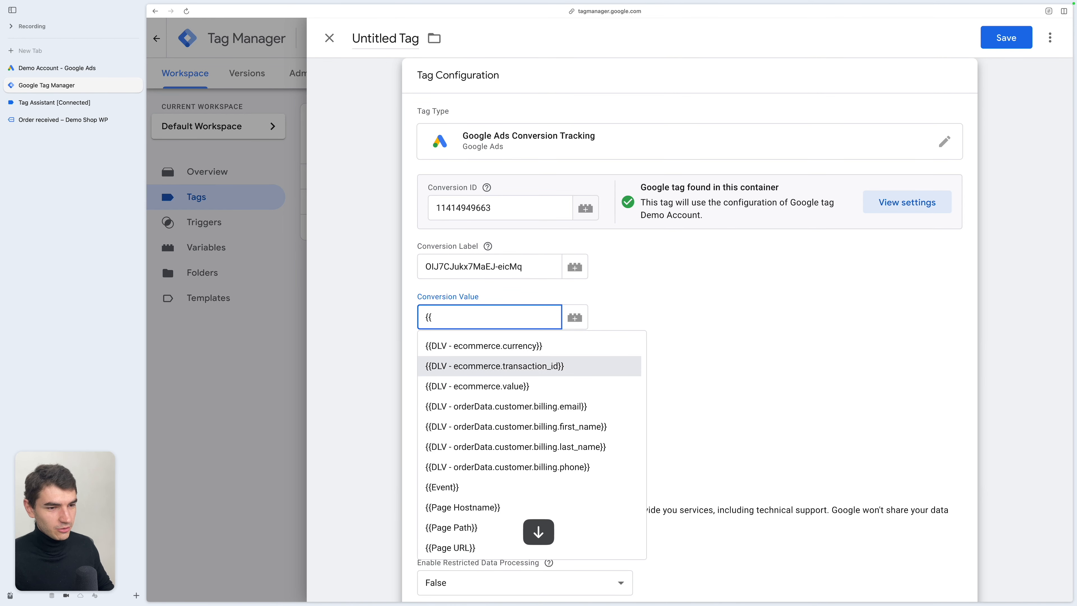
key(Return)
click(477, 364)
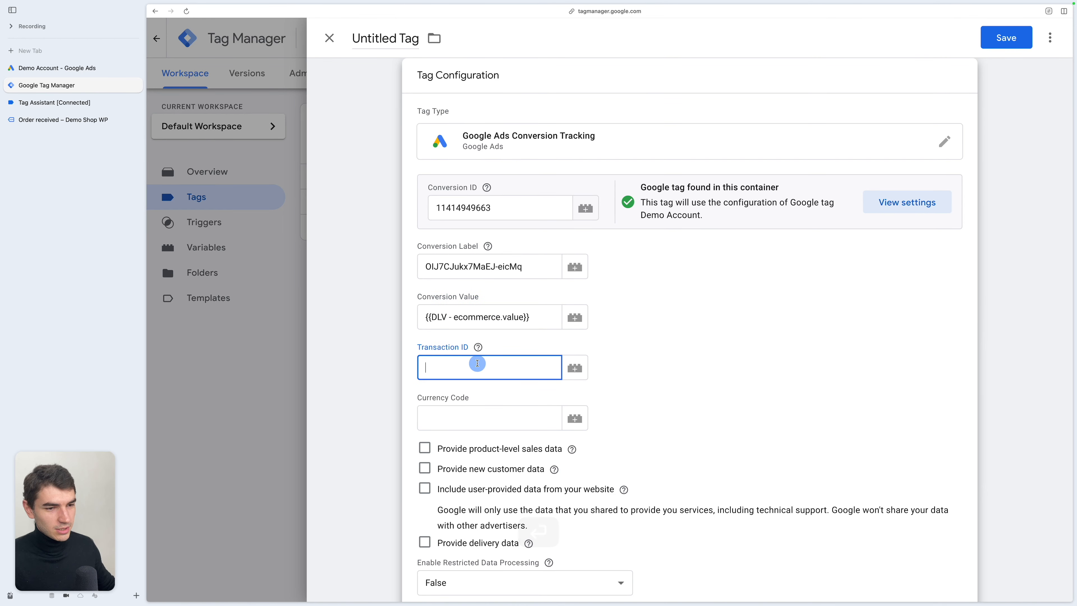
text({{)
key(Down)
key(Down)
key(Return)
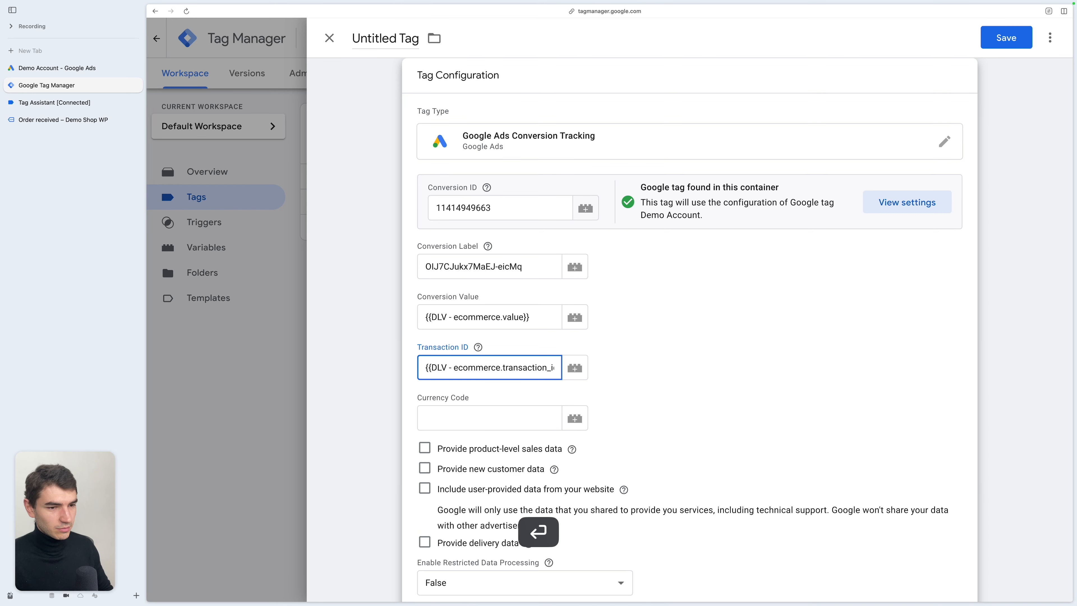
click(458, 418)
text({{)
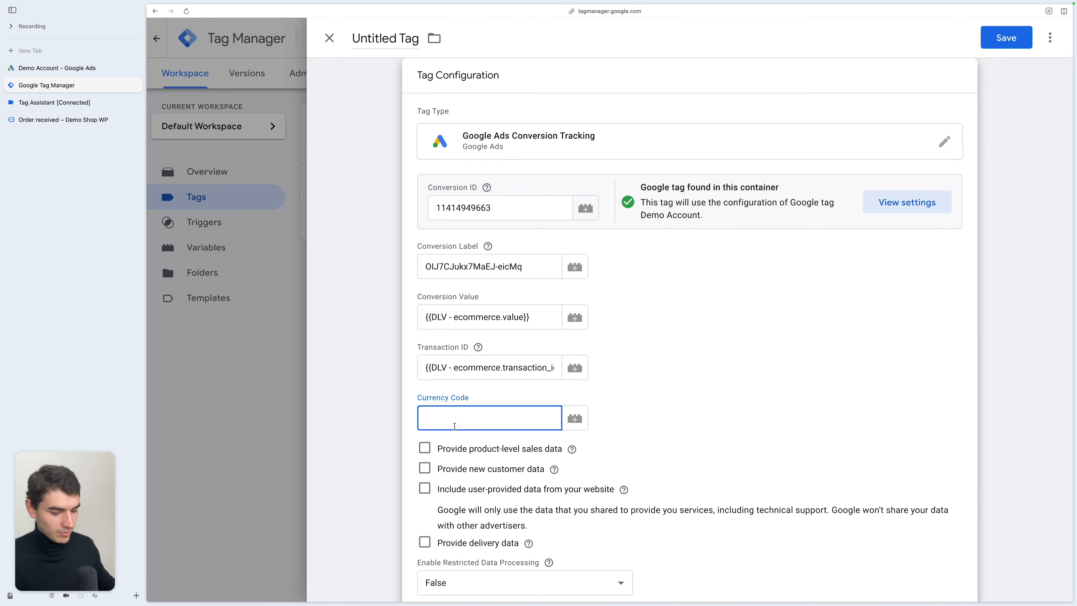
key(Return)
- Enable including user-provided data from the website in the tag and open its variable selector
scroll(503, 426, down, 3)
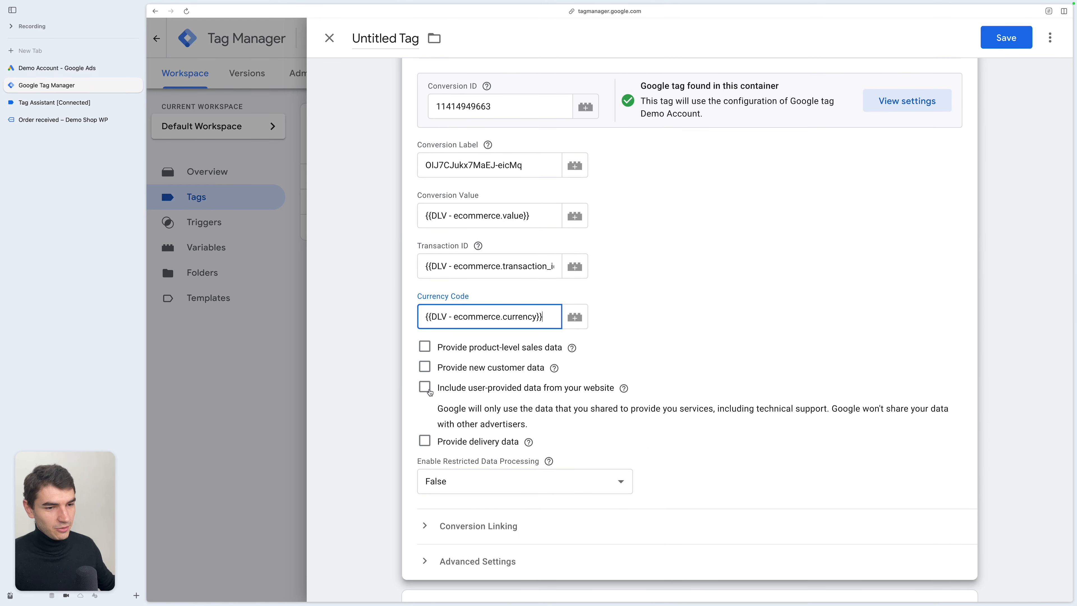
click(425, 386)
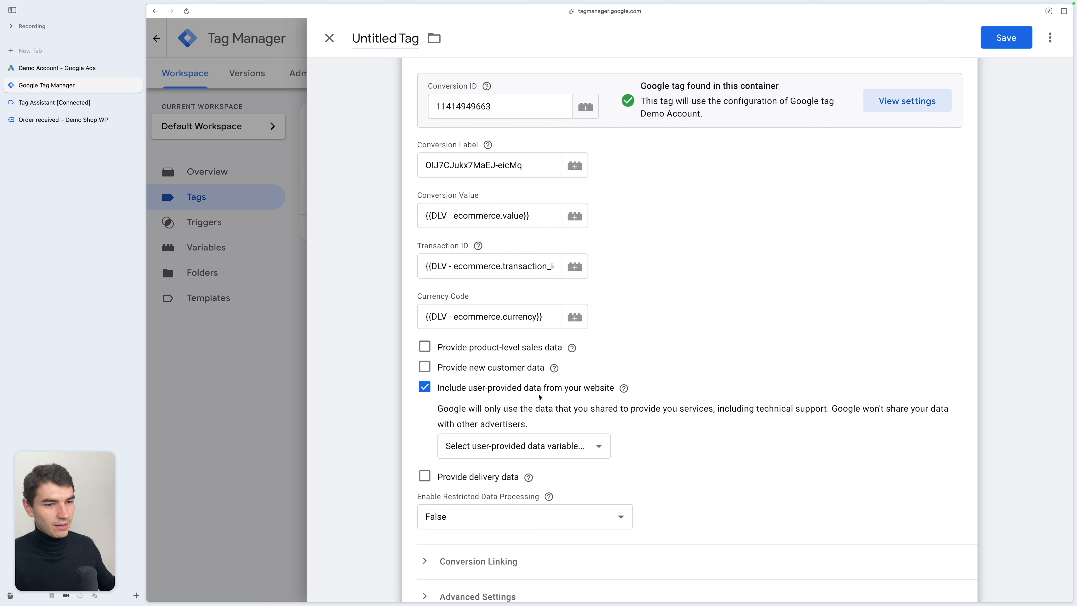
click(530, 443)
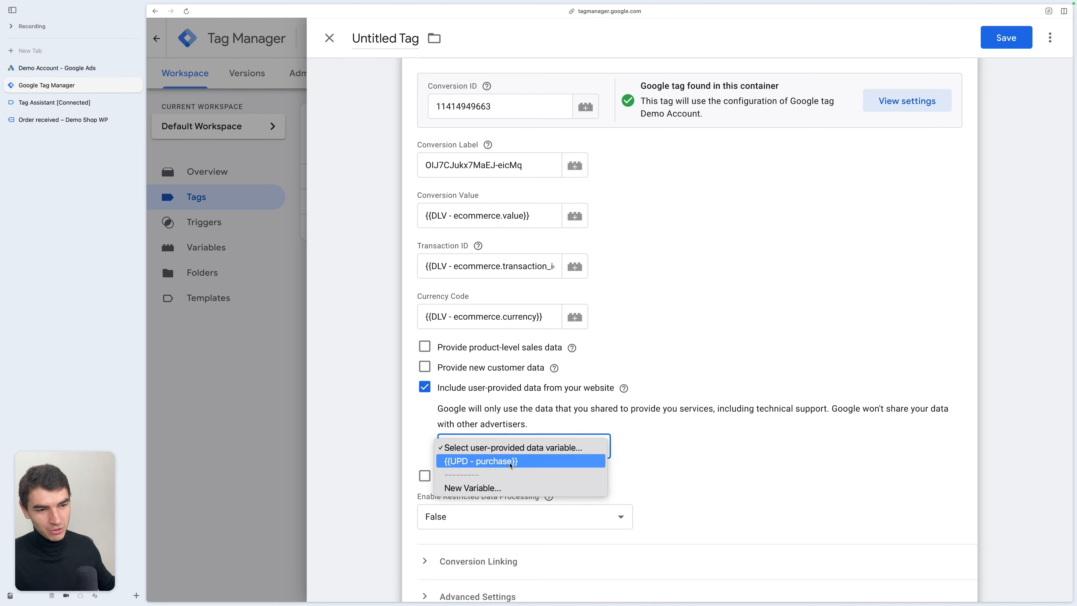
key(Escape)
- Add the Jacket to the cart from the demo shop's Shop page
click(64, 120)
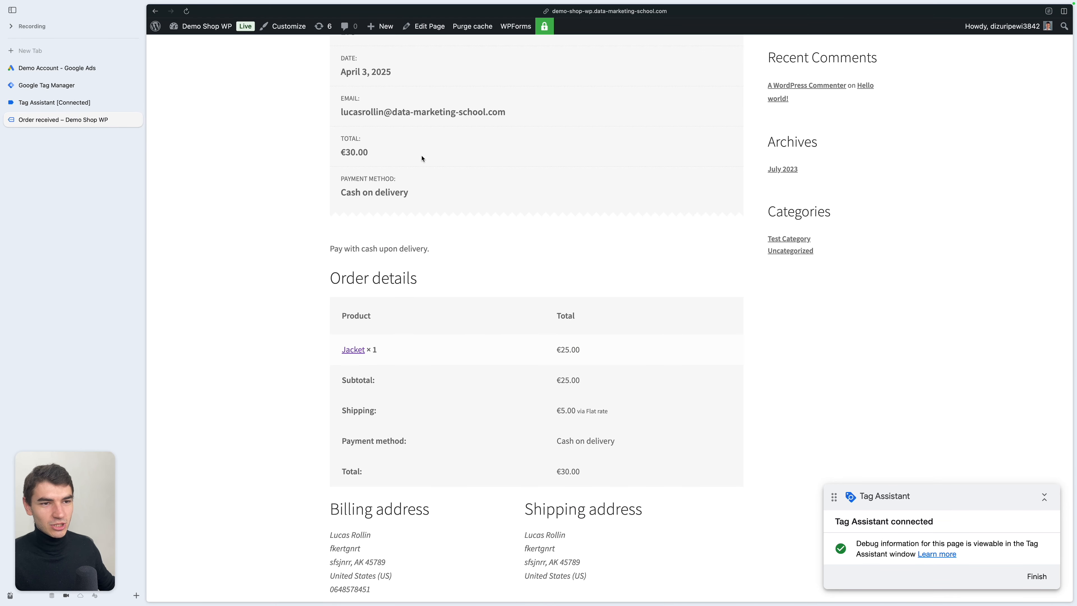
scroll(421, 158, up, 5)
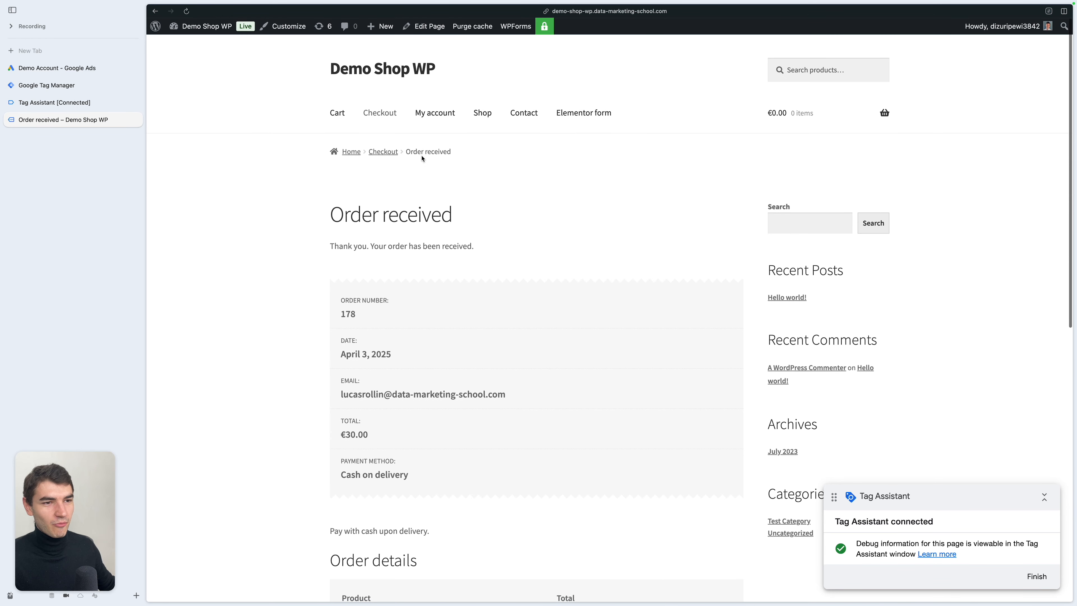
click(477, 110)
scroll(622, 355, down, 2)
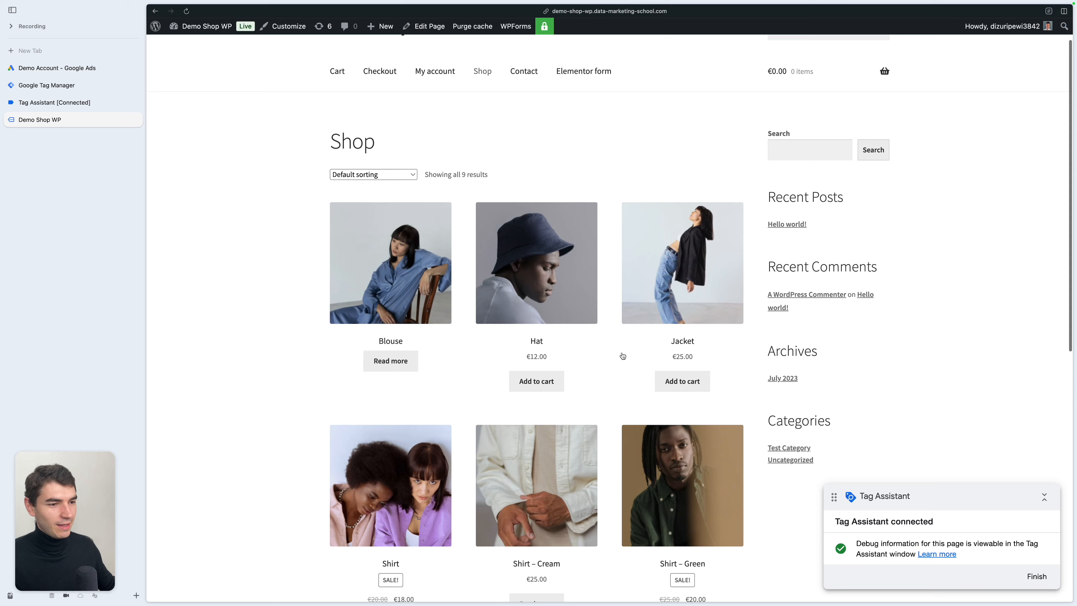
click(681, 381)
- Inspect the add_to_cart dataLayer push and the initial visitor data object in the browser console
key(super+alt+j)
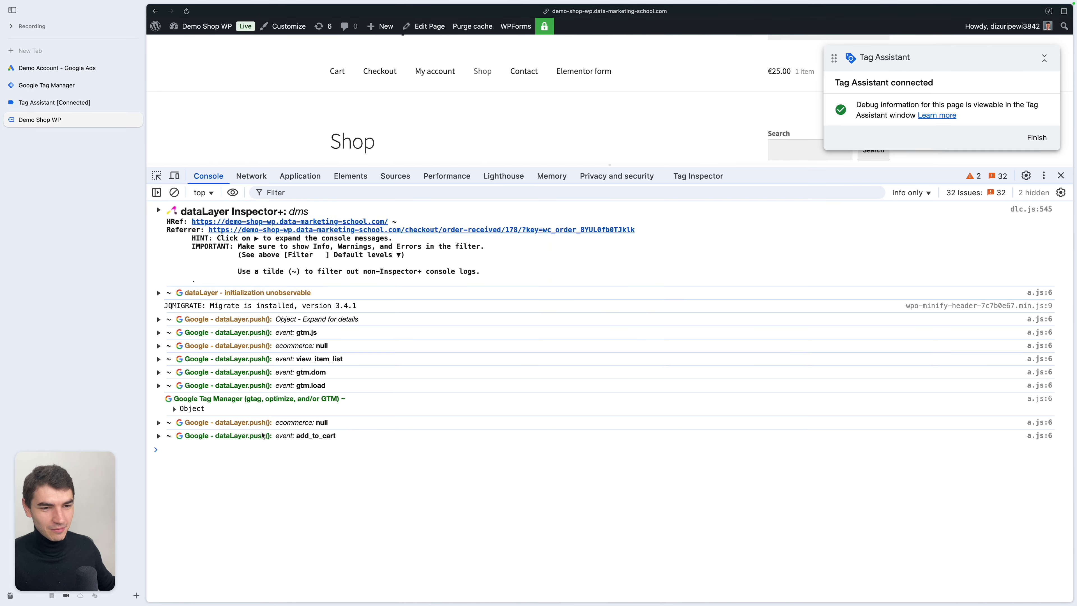
click(275, 436)
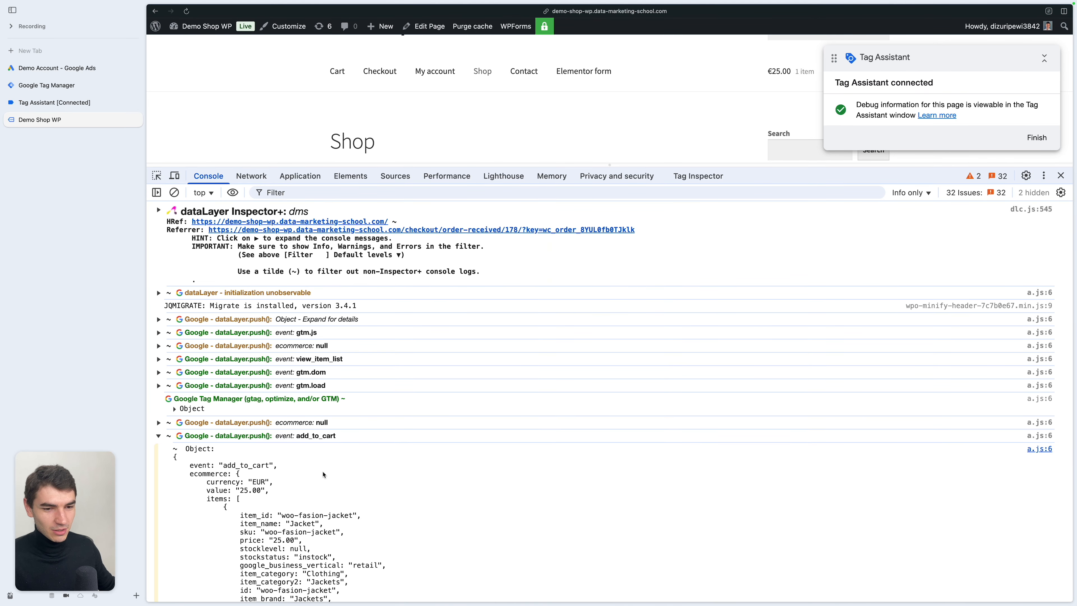
scroll(324, 474, down, 5)
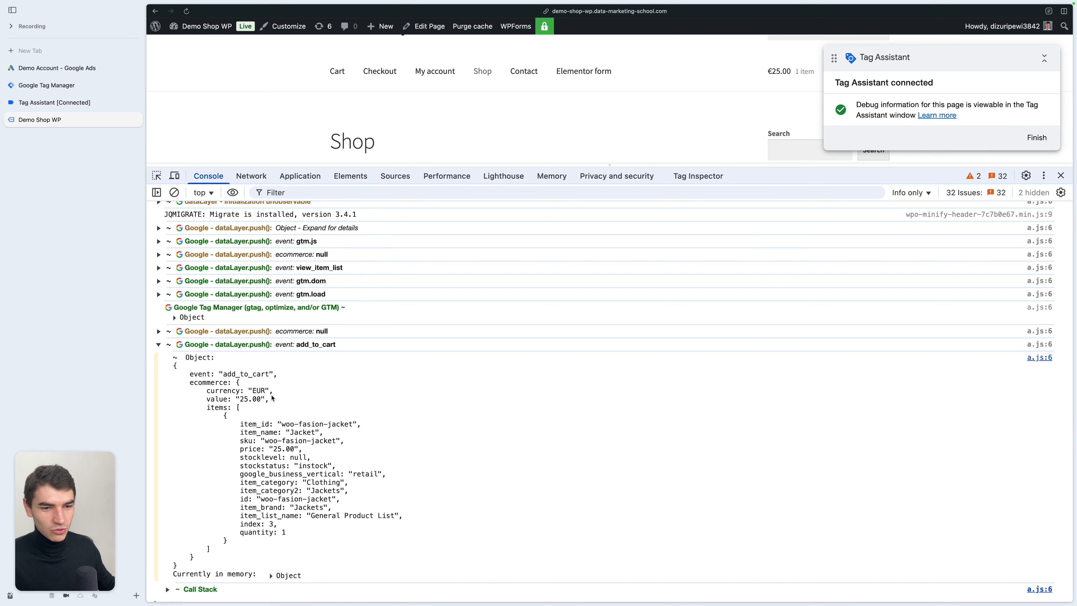
click(286, 344)
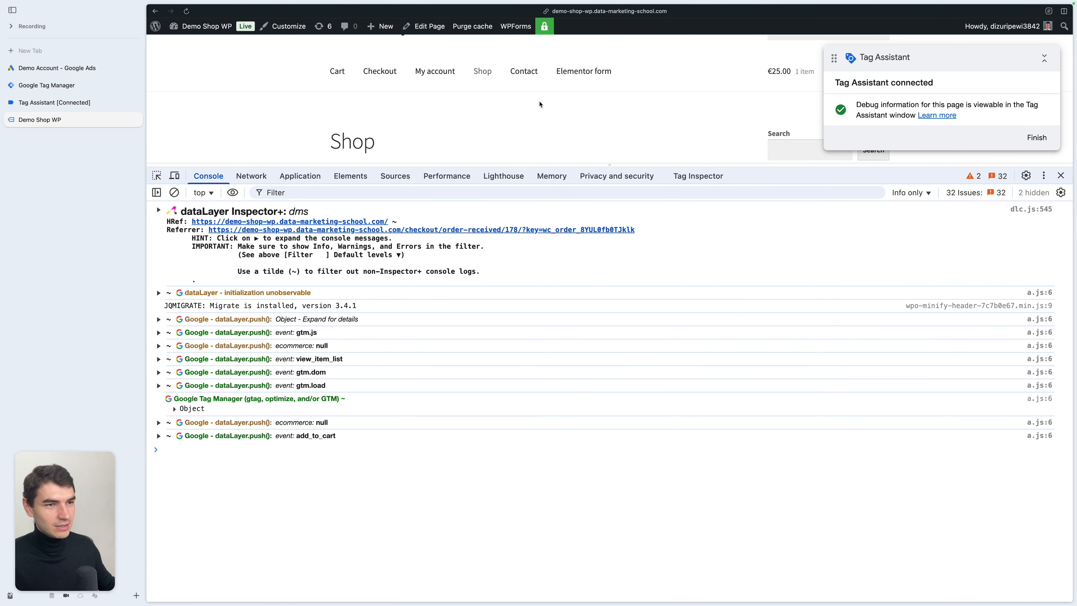
click(272, 319)
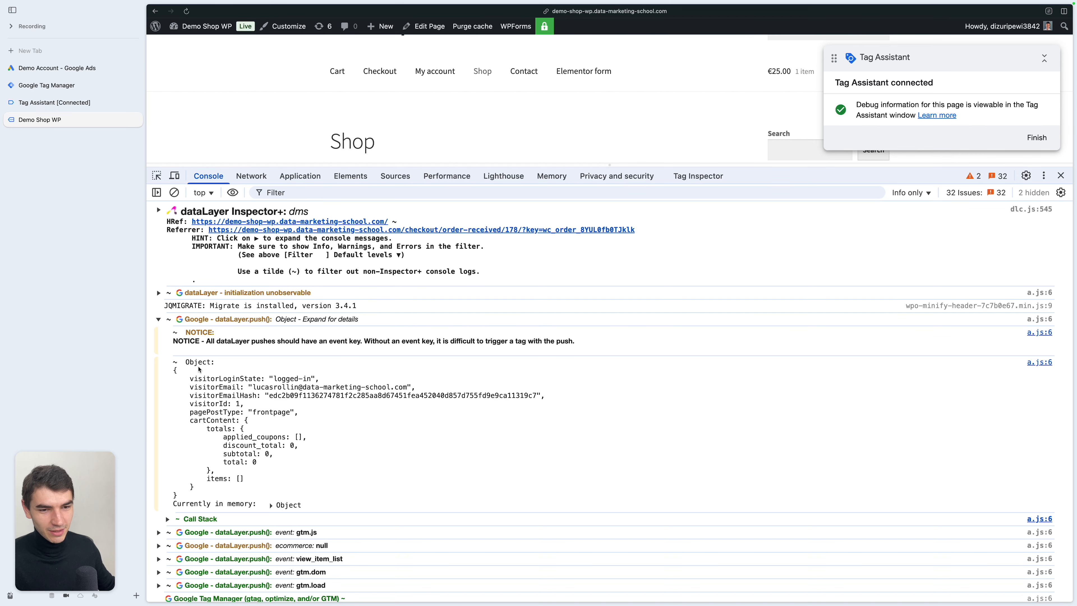
- Select the UPD - purchase variable for user-provided data and inspect its configuration
click(84, 92)
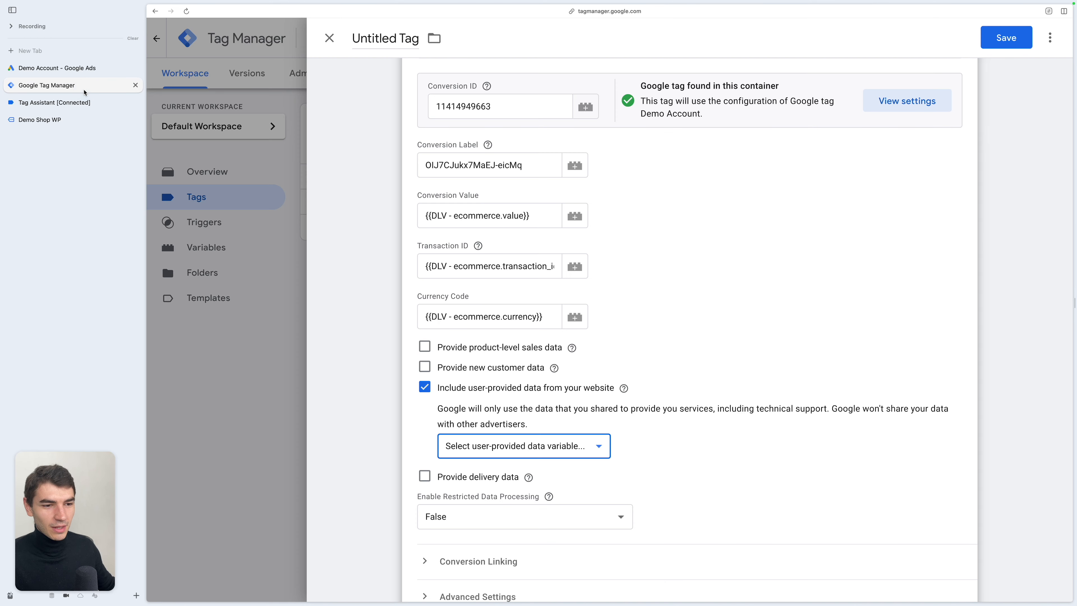
click(550, 446)
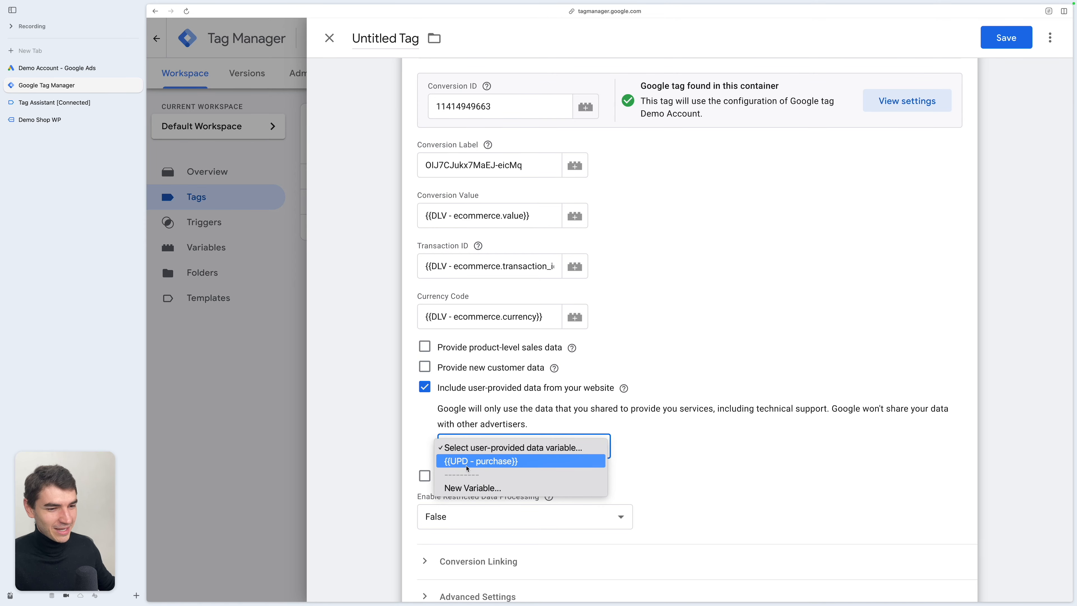
click(483, 466)
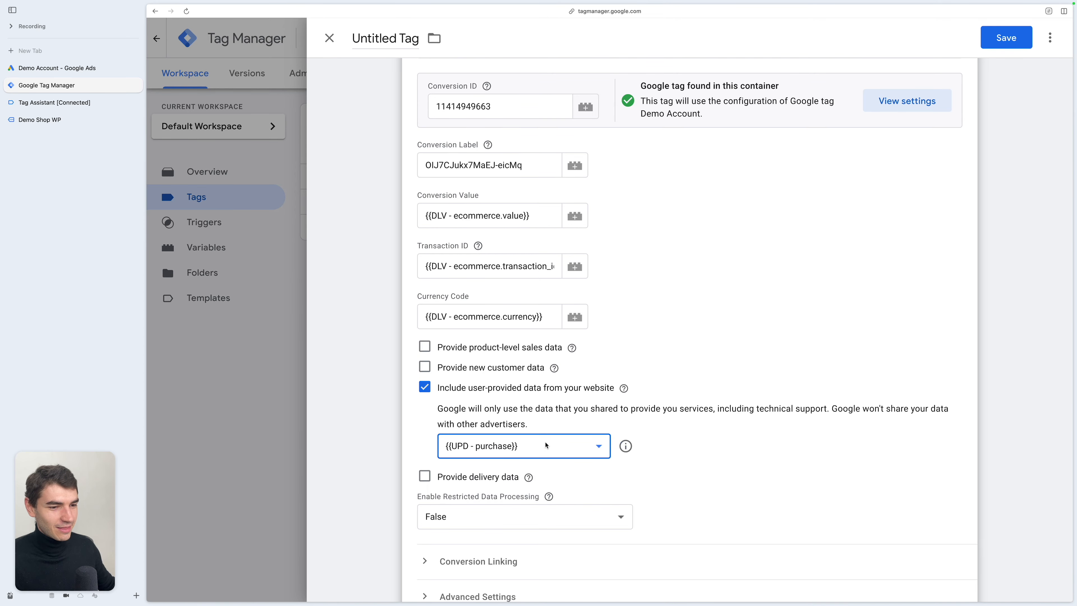
click(626, 446)
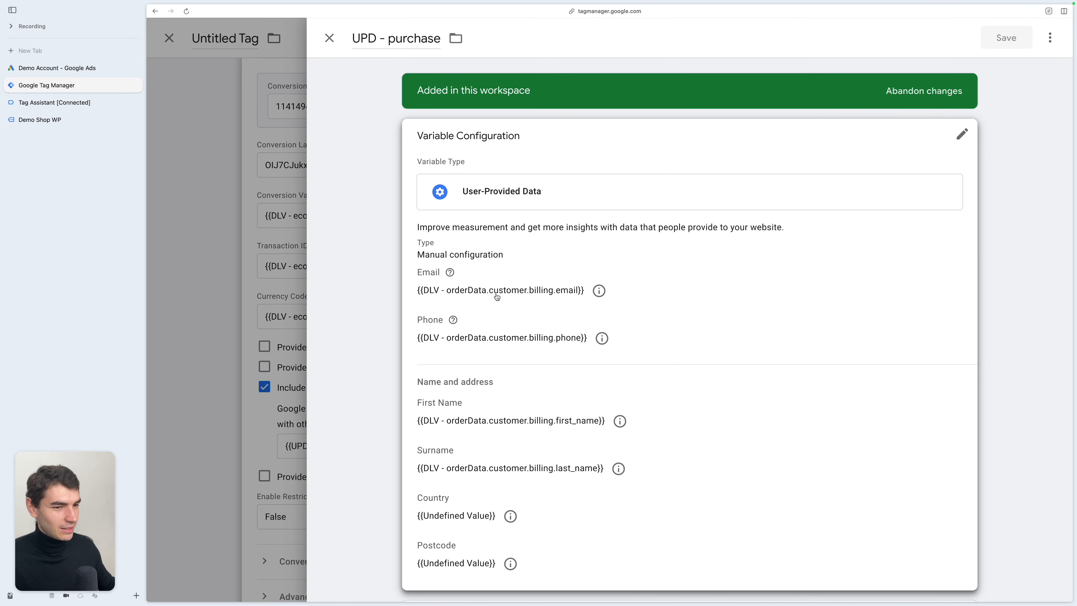
click(266, 304)
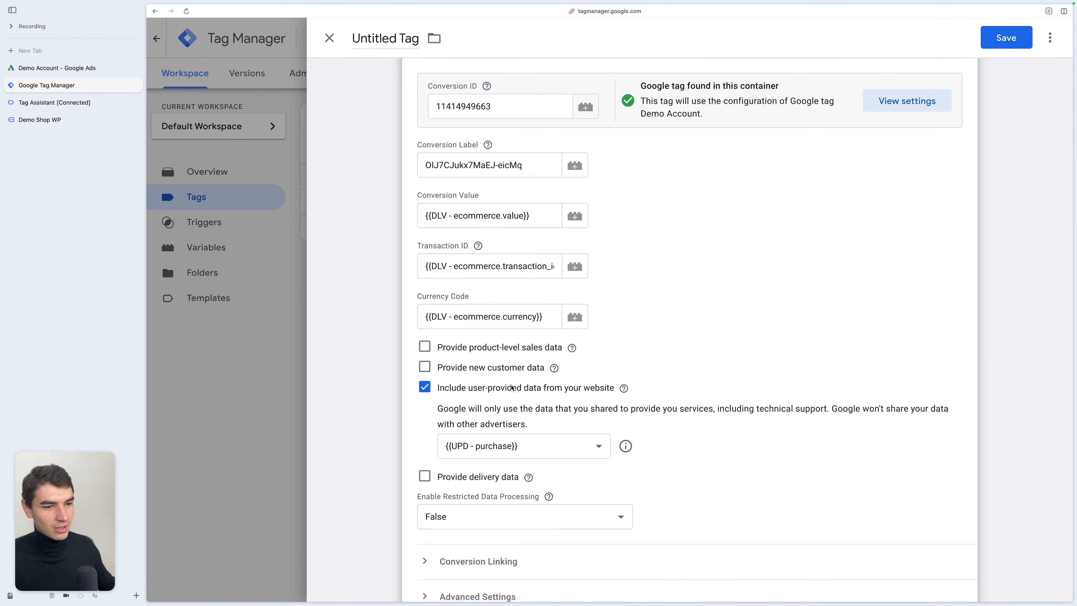
- Create a new user-provided data variable named UPD - add_to_cart and open its manual configuration
click(494, 446)
click(492, 475)
key(super+a)
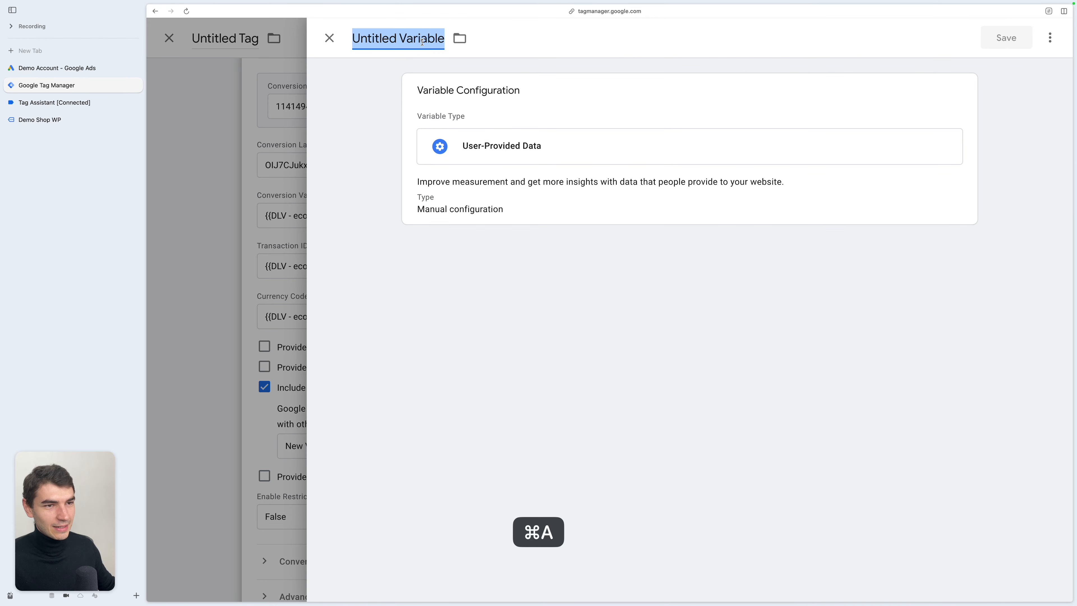
text(UPD)
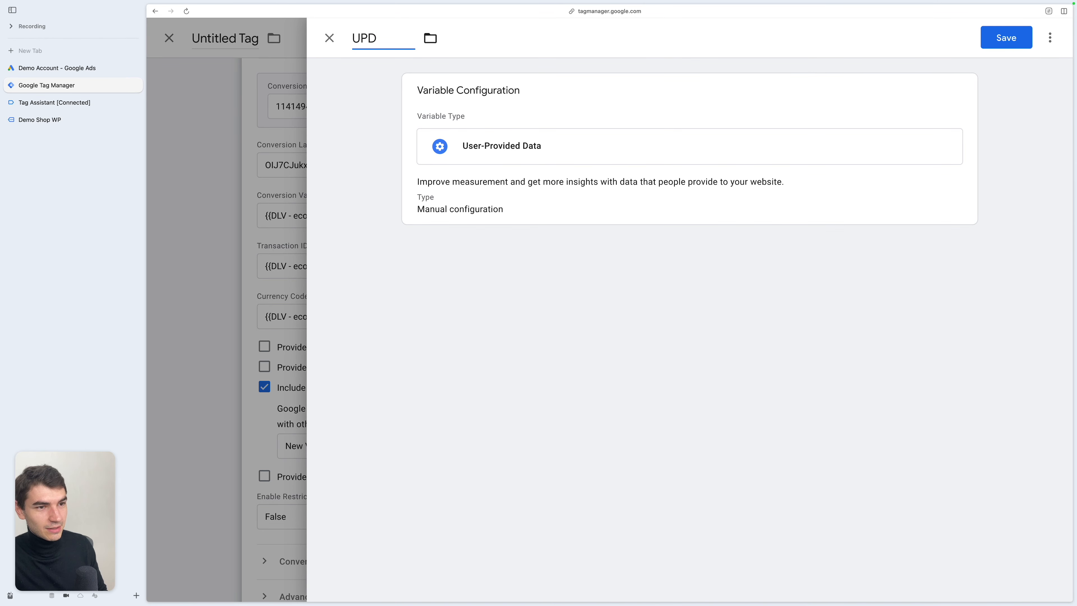
text( - add_to_cart)
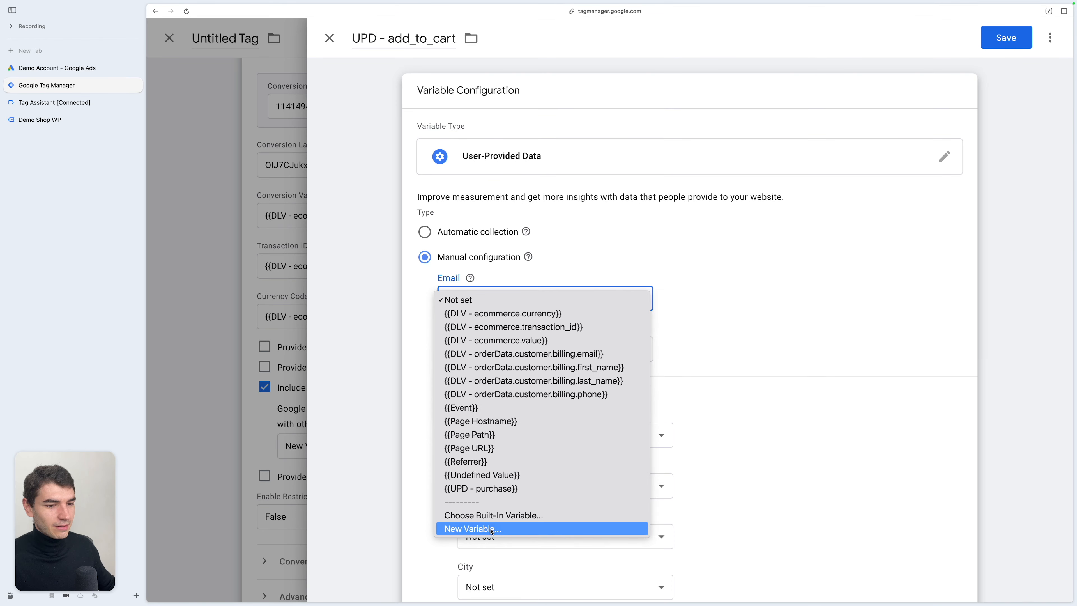
click(493, 529)
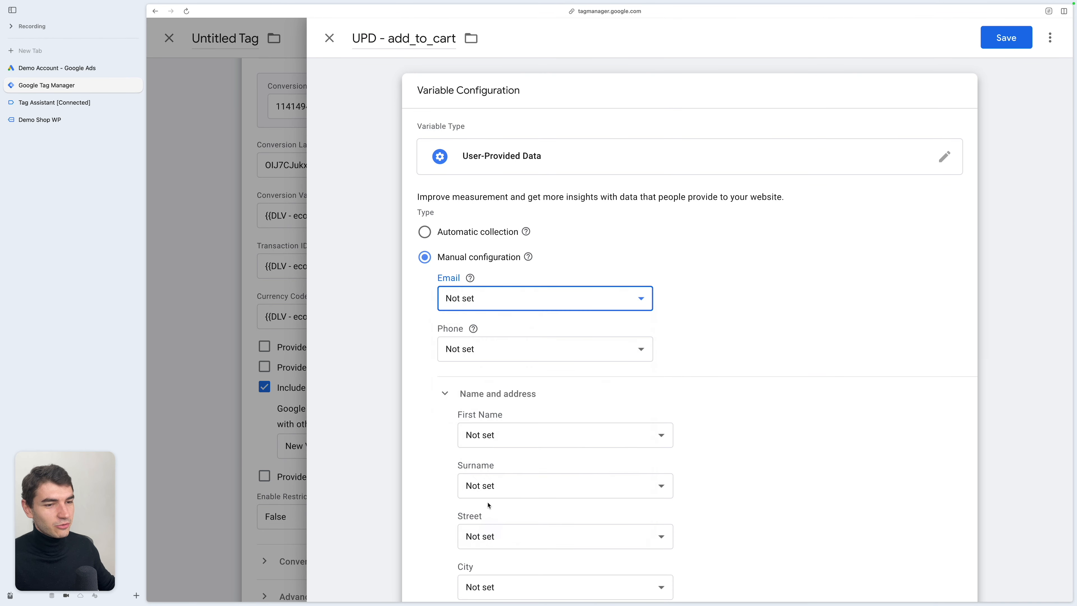
- For the Email field, create and save a Data Layer Variable DLV - visitorEmail reading visitorEmail
click(584, 148)
click(911, 323)
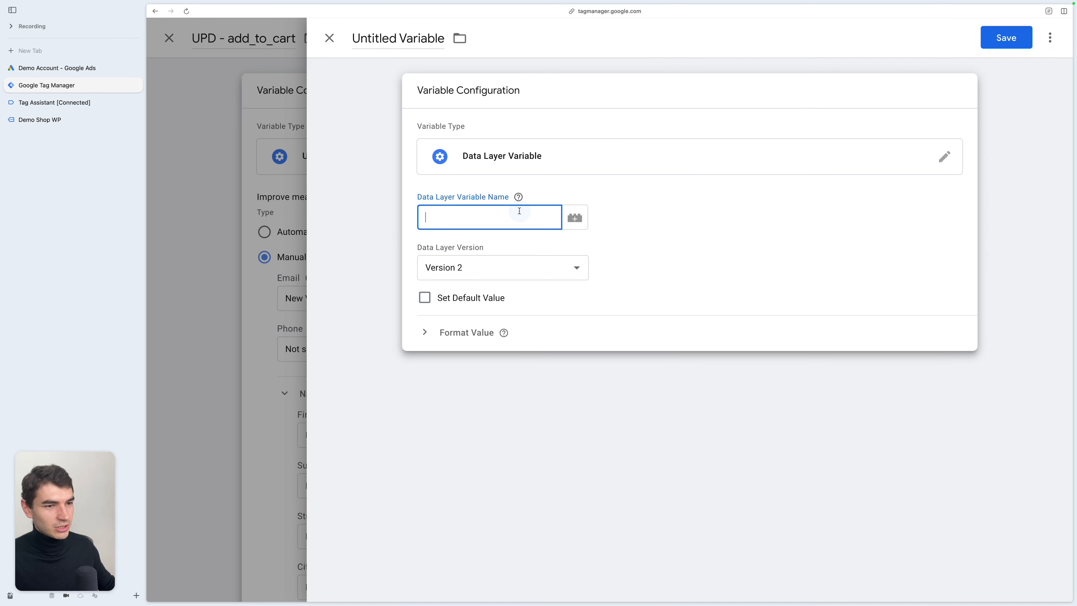
text(visitorEmail)
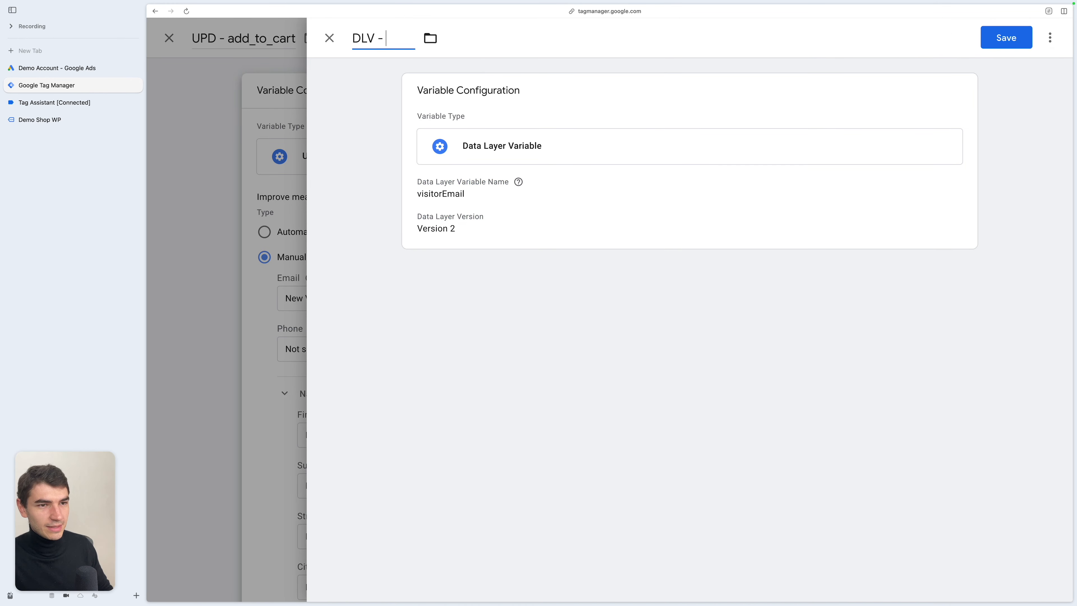
text(visitorEmail)
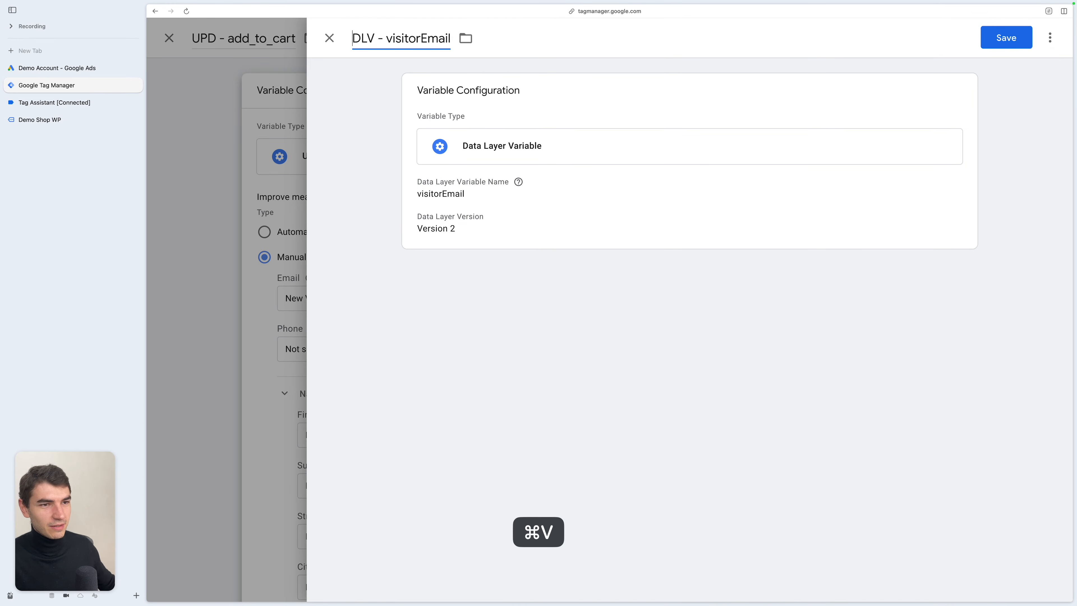
click(1006, 37)
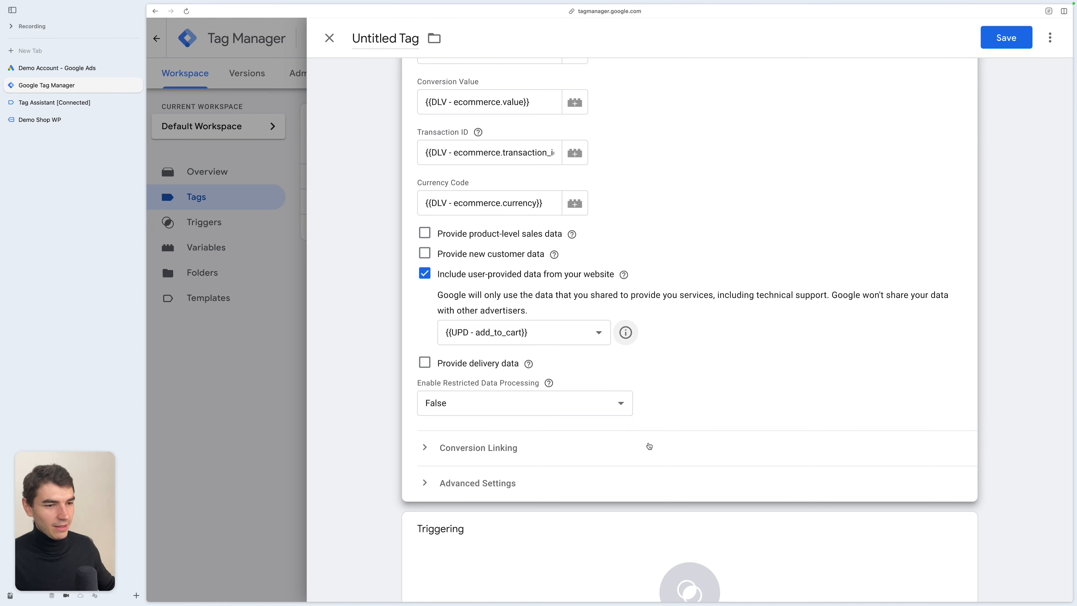
- Set the tag's firing trigger to DLE - add_to_cart, name the tag GADS - Add to cart and save it
scroll(649, 445, down, 3)
click(749, 482)
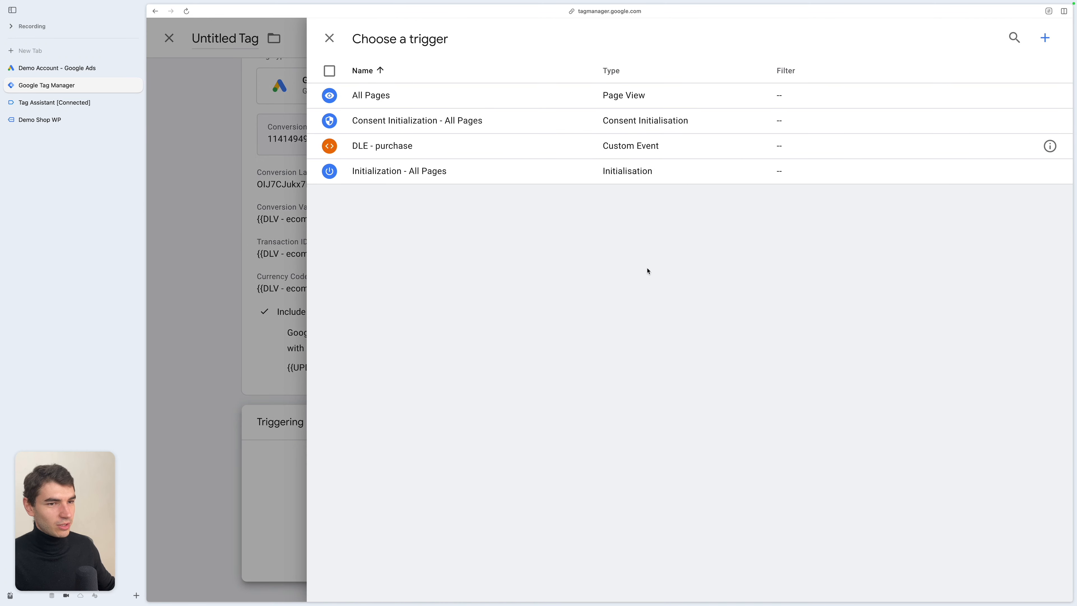
click(1043, 38)
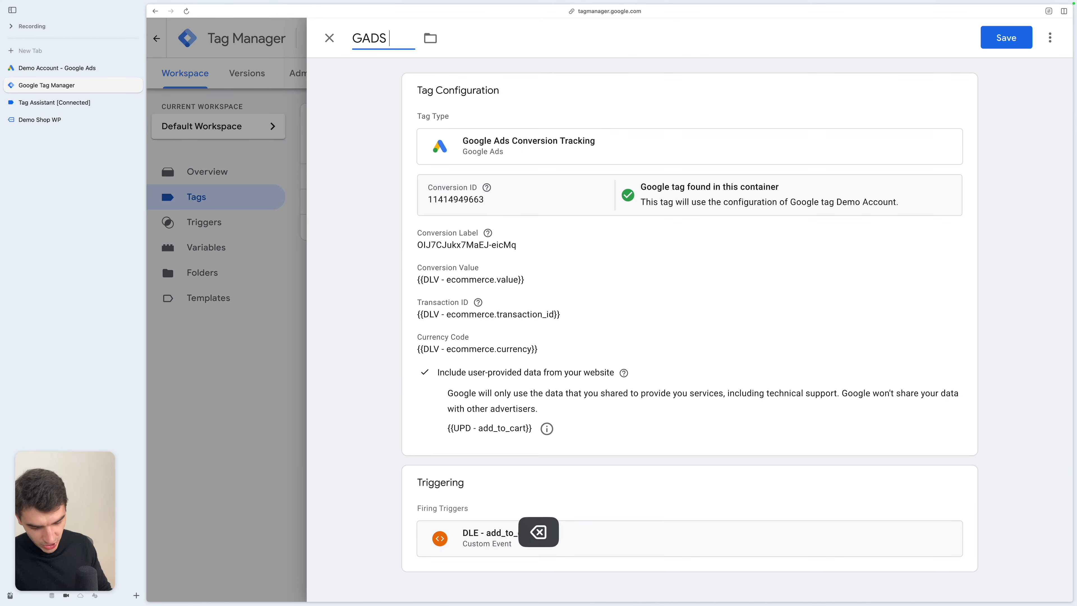
text(- Add to cart)
click(1006, 37)
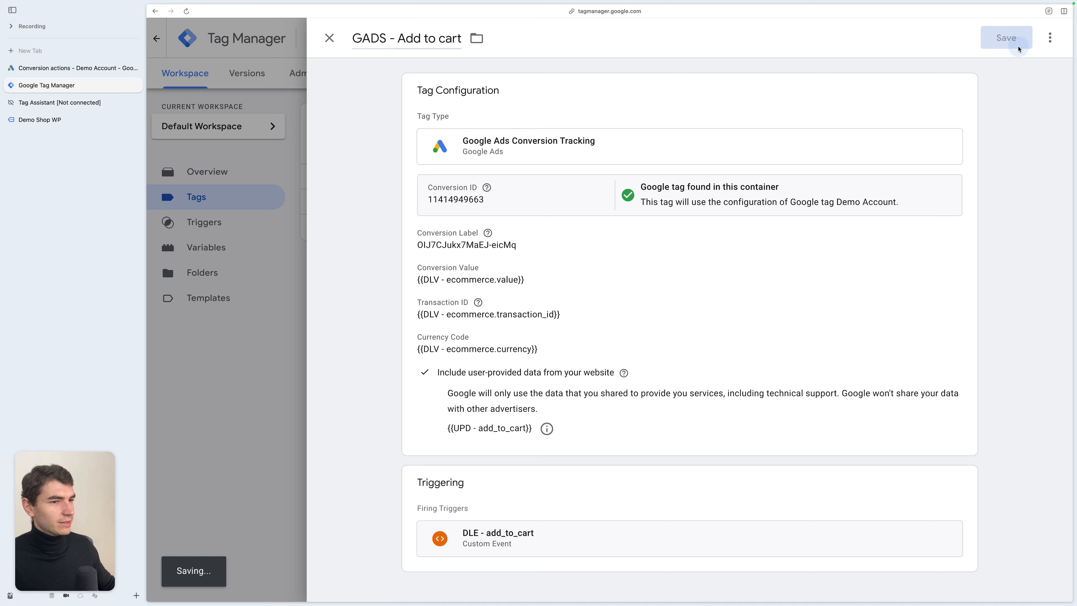
- Launch Preview and inspect the add_to_cart event's fired tags and variable values
click(963, 74)
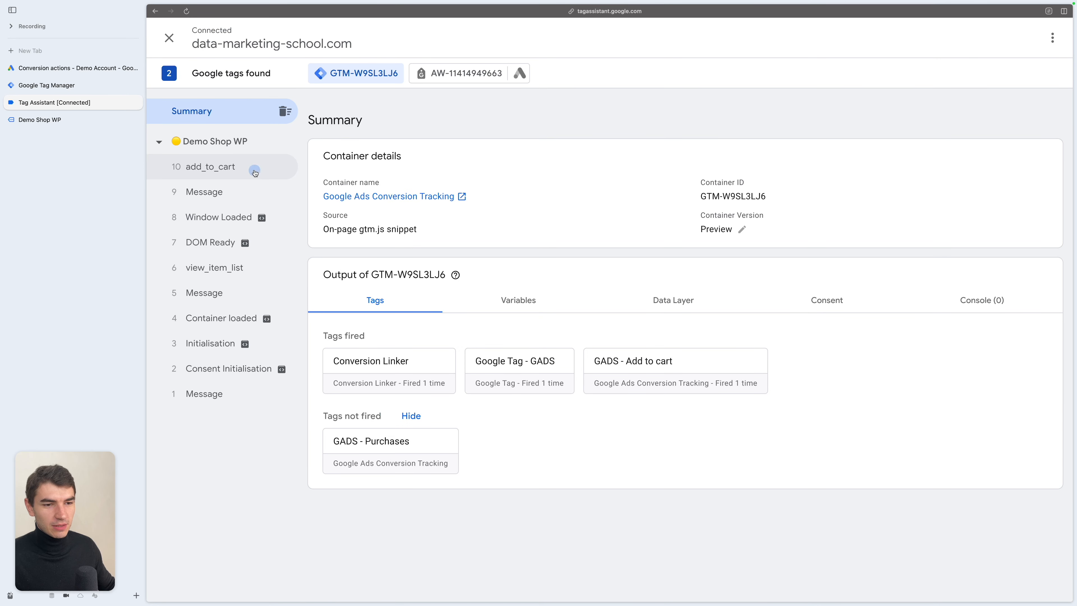
click(253, 170)
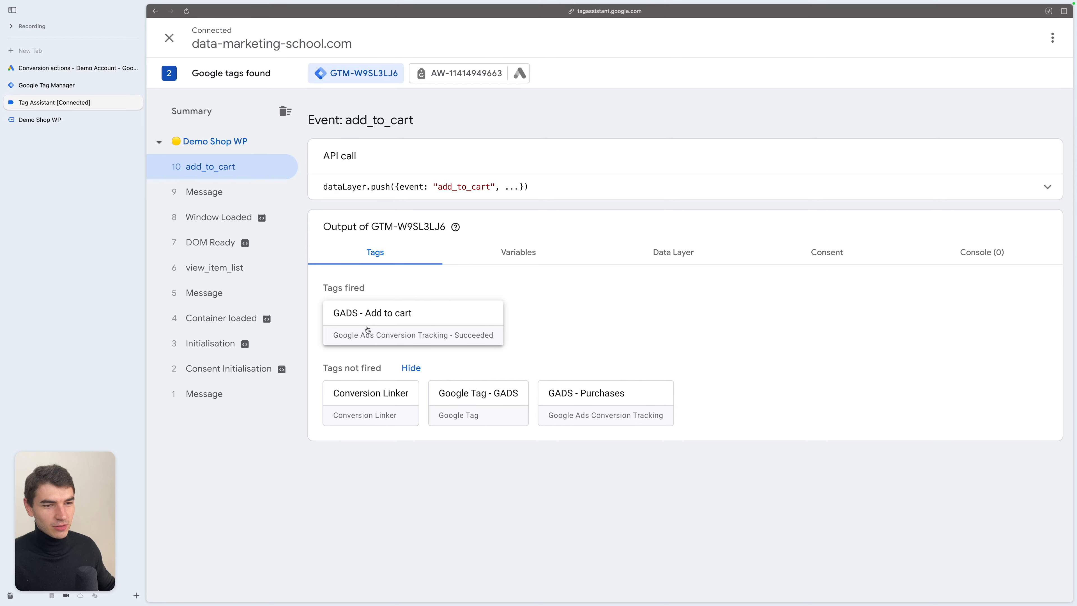
click(547, 260)
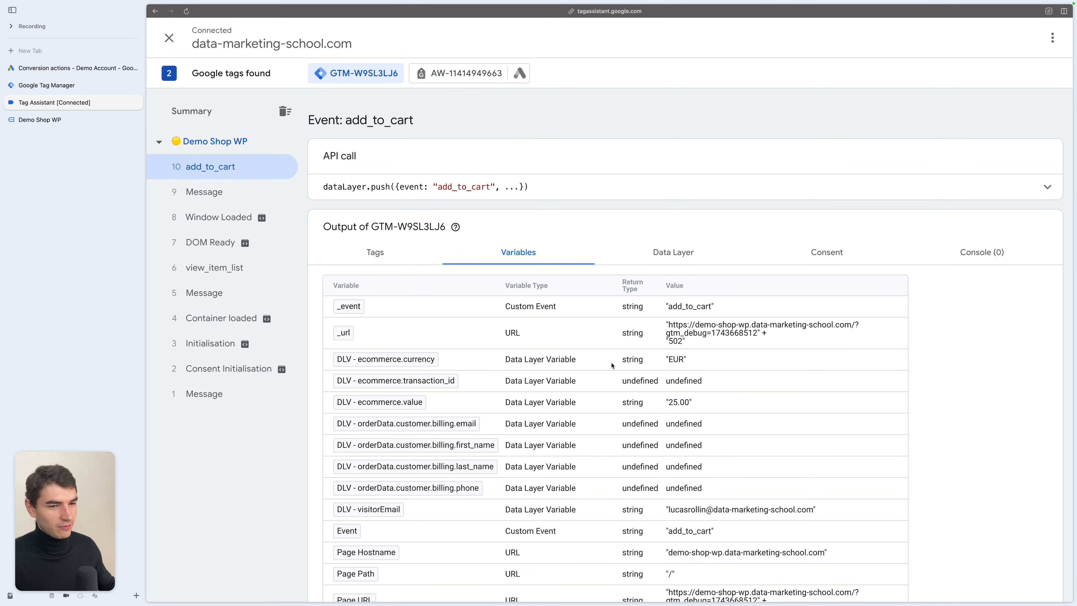
scroll(612, 365, down, 3)
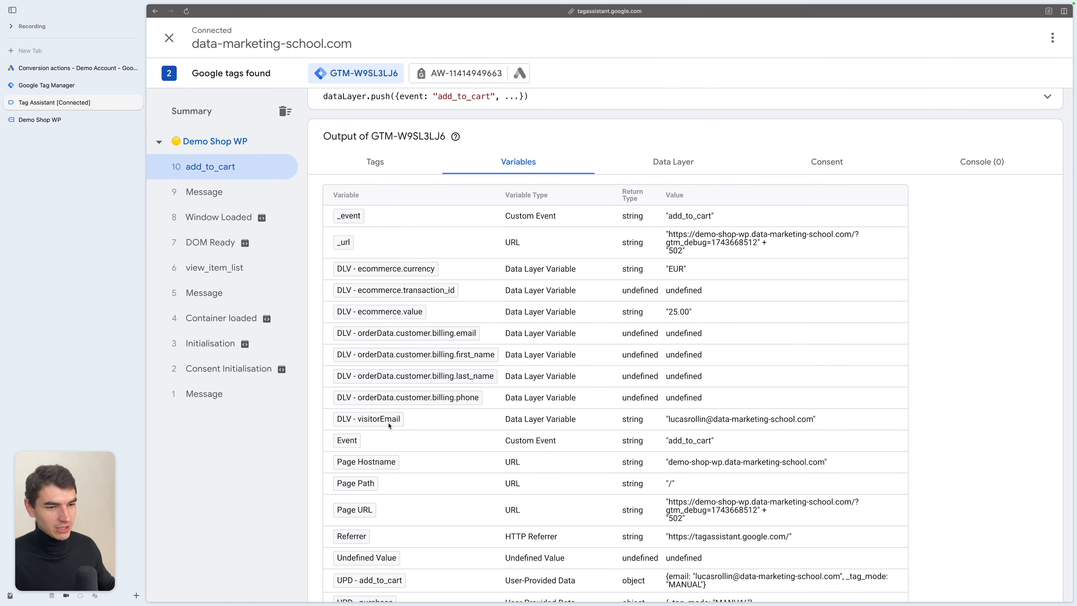
click(398, 167)
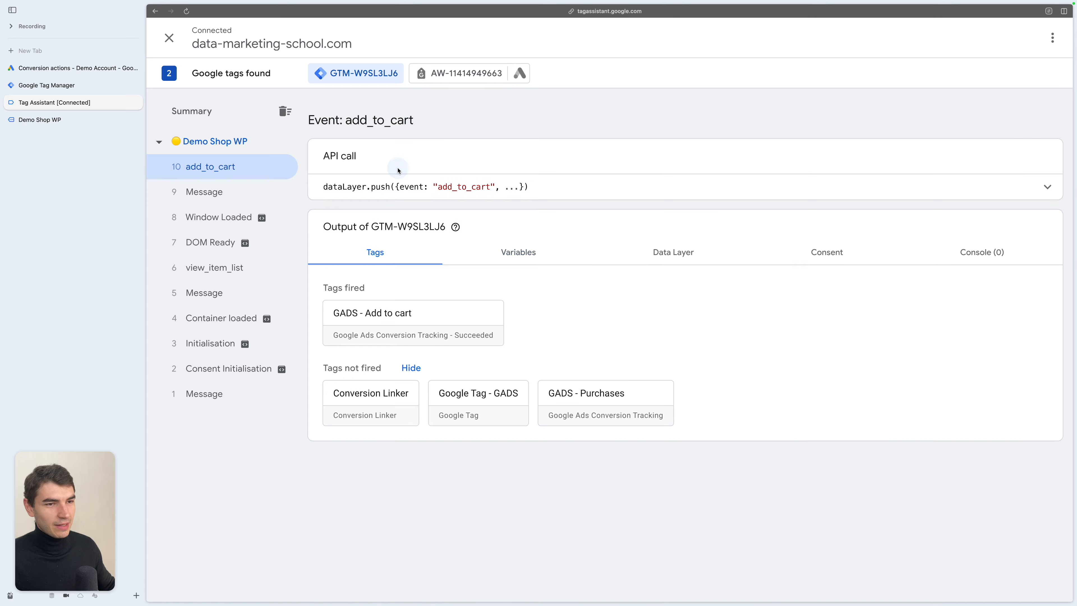
- Inspect the Google Ads destination's purchase event and the parameters of its conversion hit
click(450, 80)
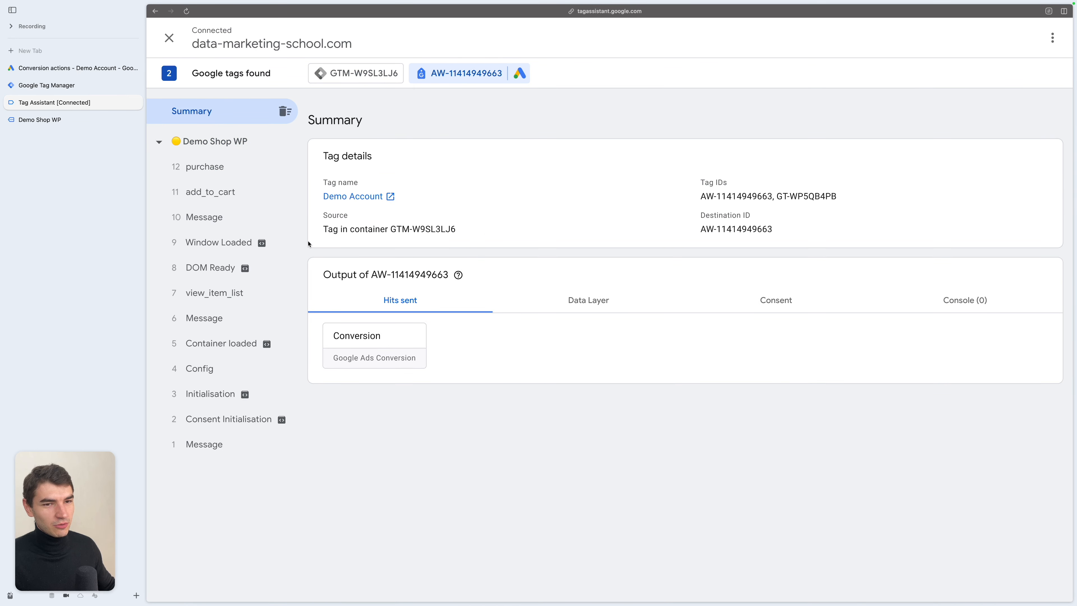
click(208, 168)
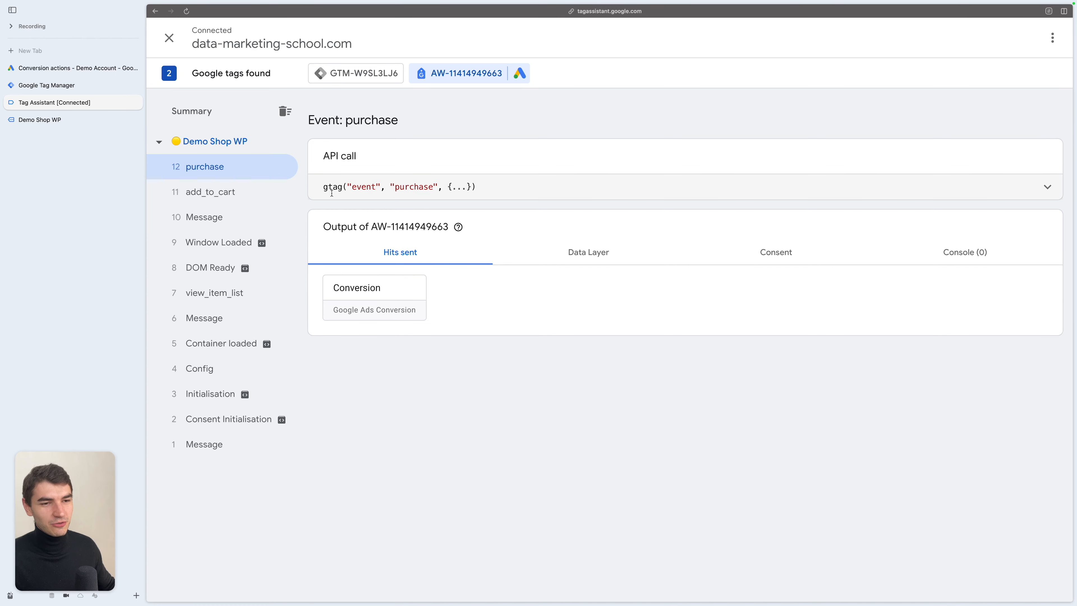
double_click(415, 186)
click(465, 183)
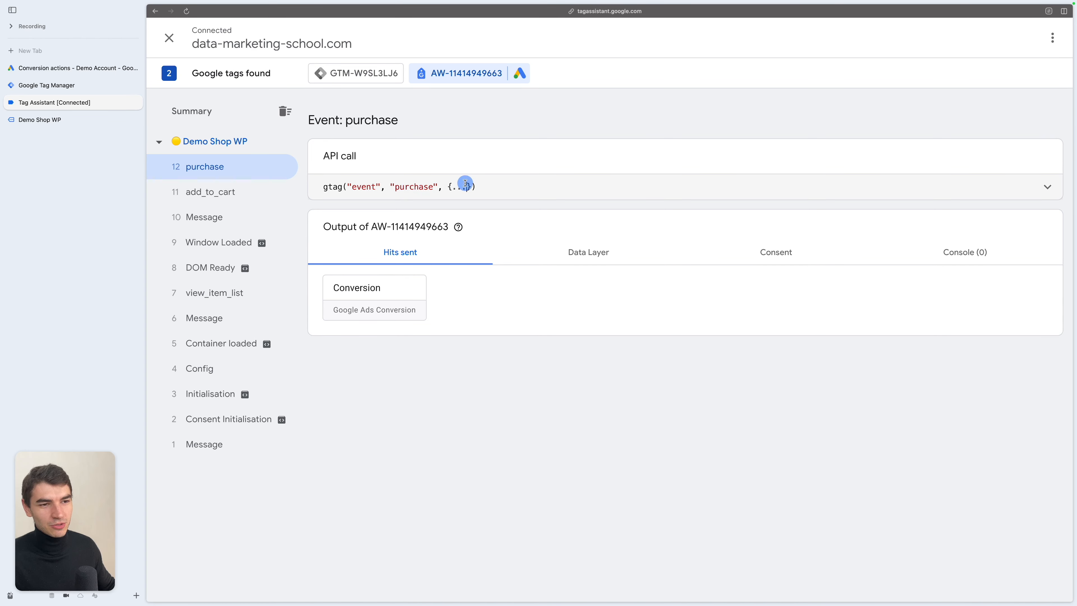
click(367, 300)
scroll(713, 346, down, 3)
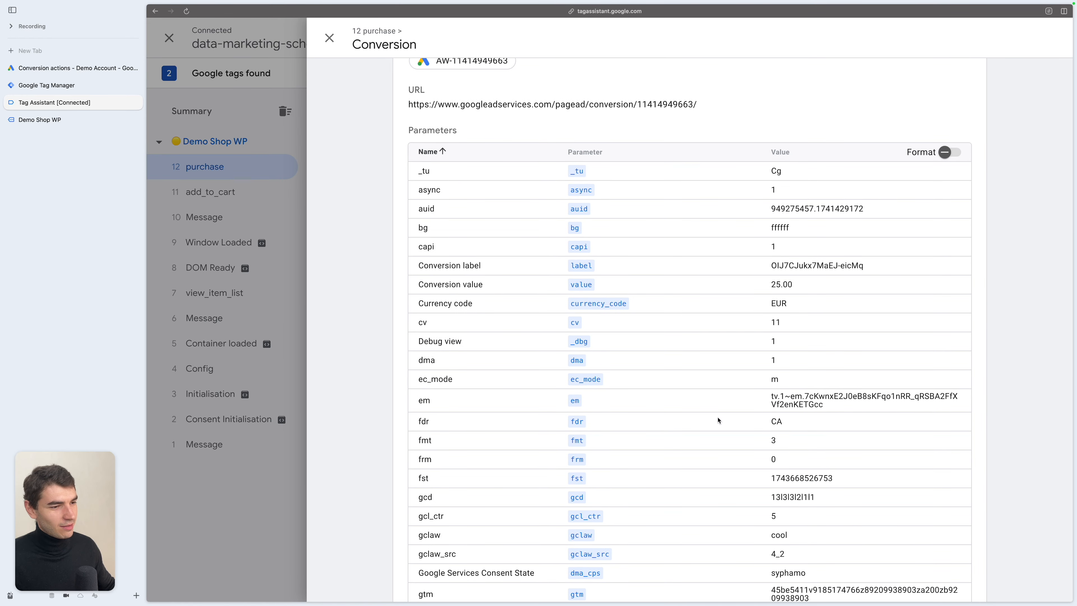
scroll(784, 382, up, 4)
scroll(720, 349, down, 3)
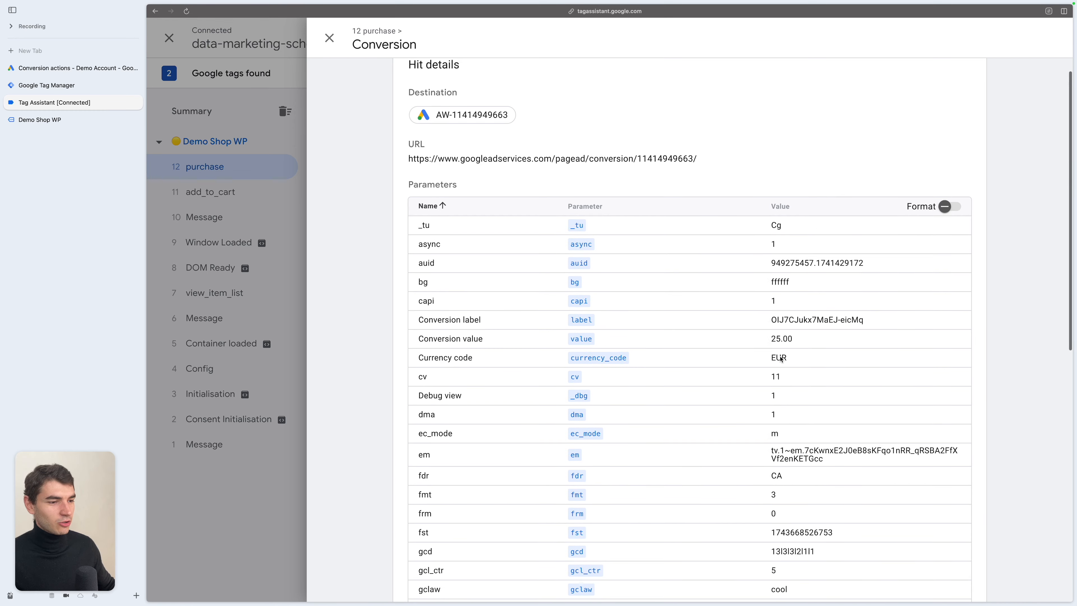
click(301, 357)
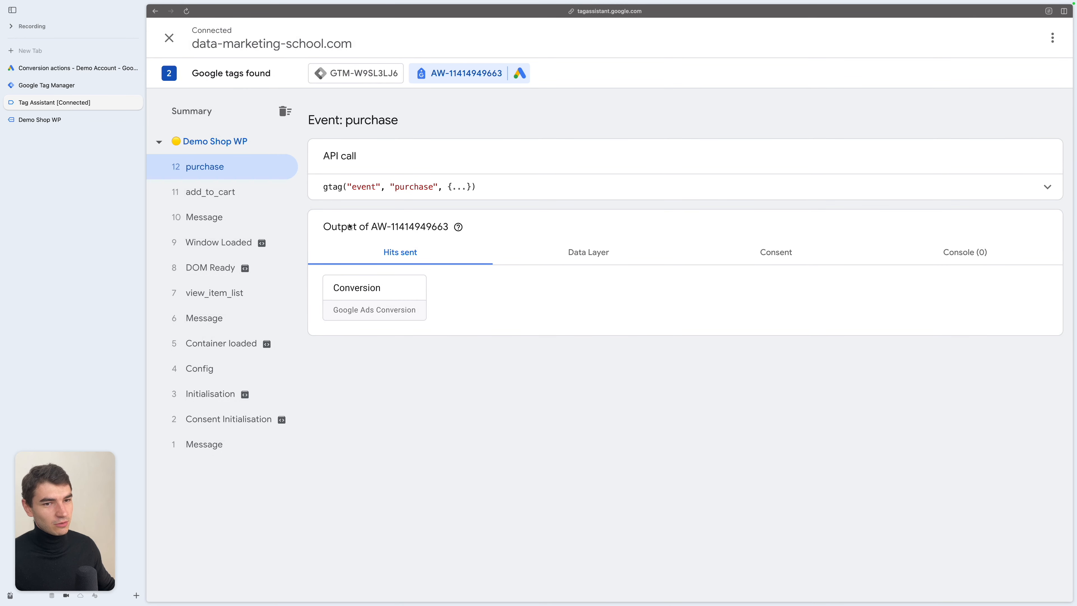
click(381, 287)
scroll(725, 365, down, 1)
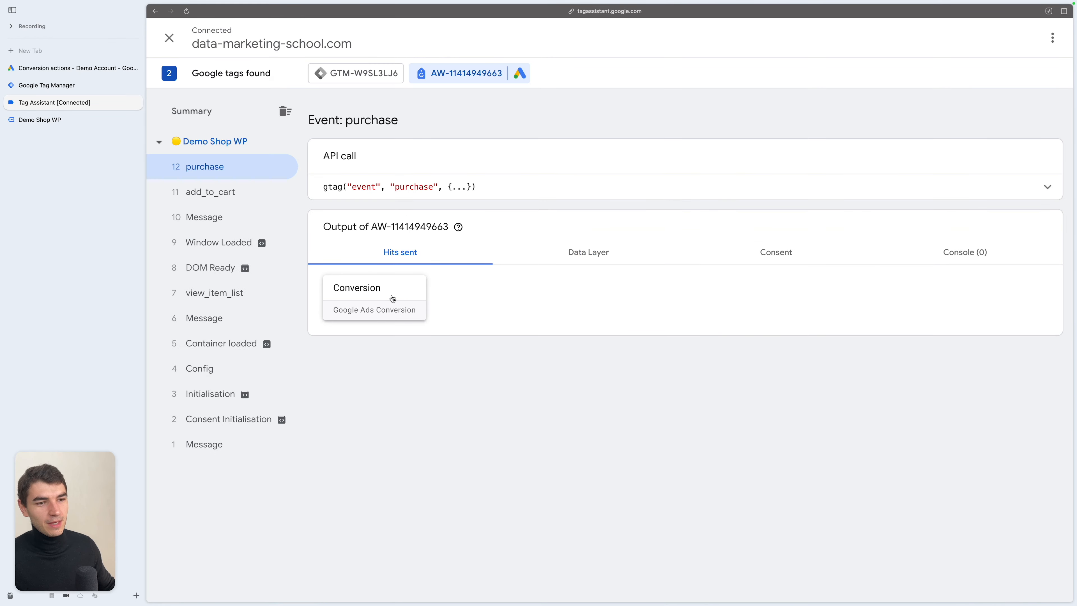
click(388, 297)
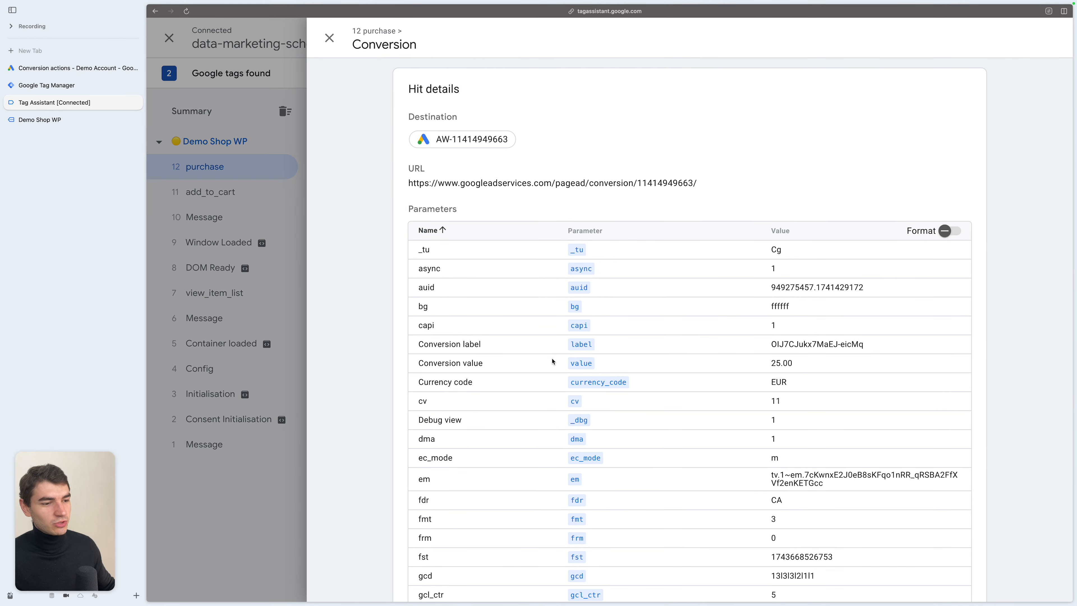
scroll(656, 396, down, 2)
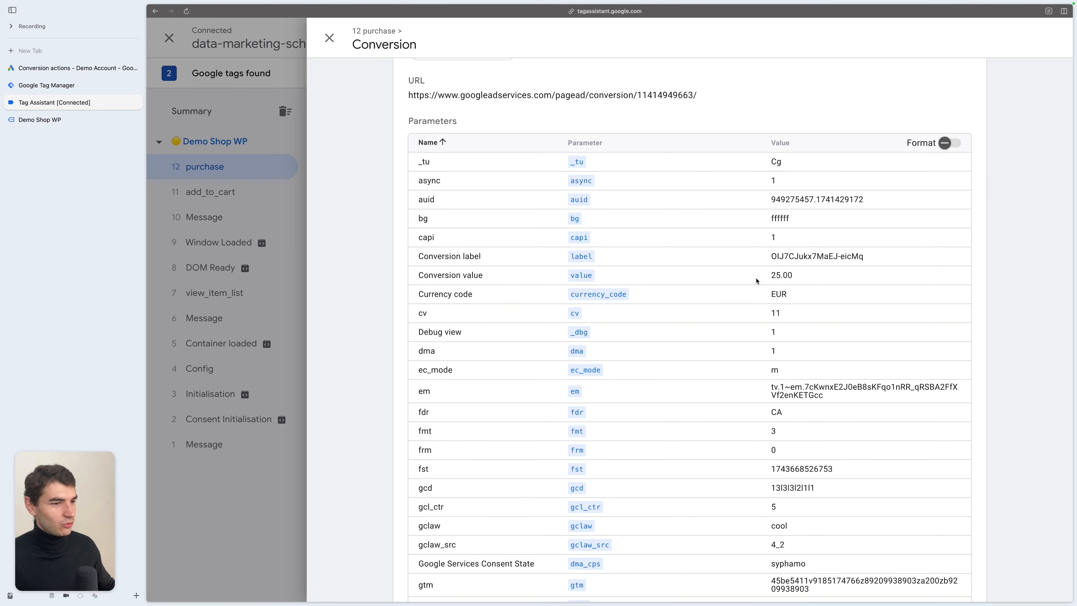
- Review the status of the Purchases and Add to cart conversion actions in the Google Ads conversions summary
click(72, 68)
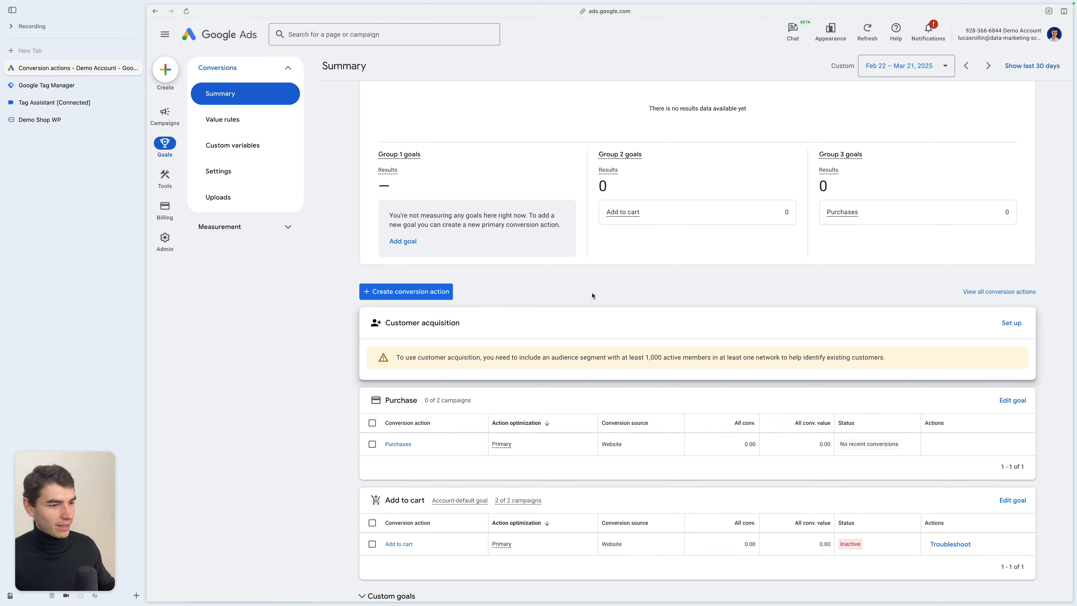
scroll(593, 295, down, 2)
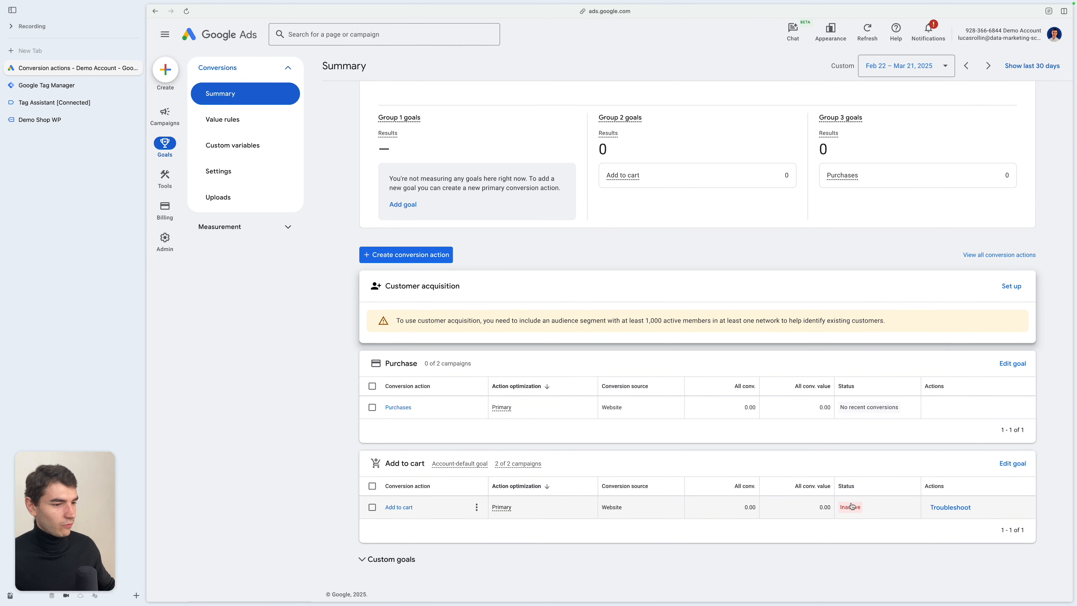
mouse_move(856, 510)
mouse_move(868, 413)
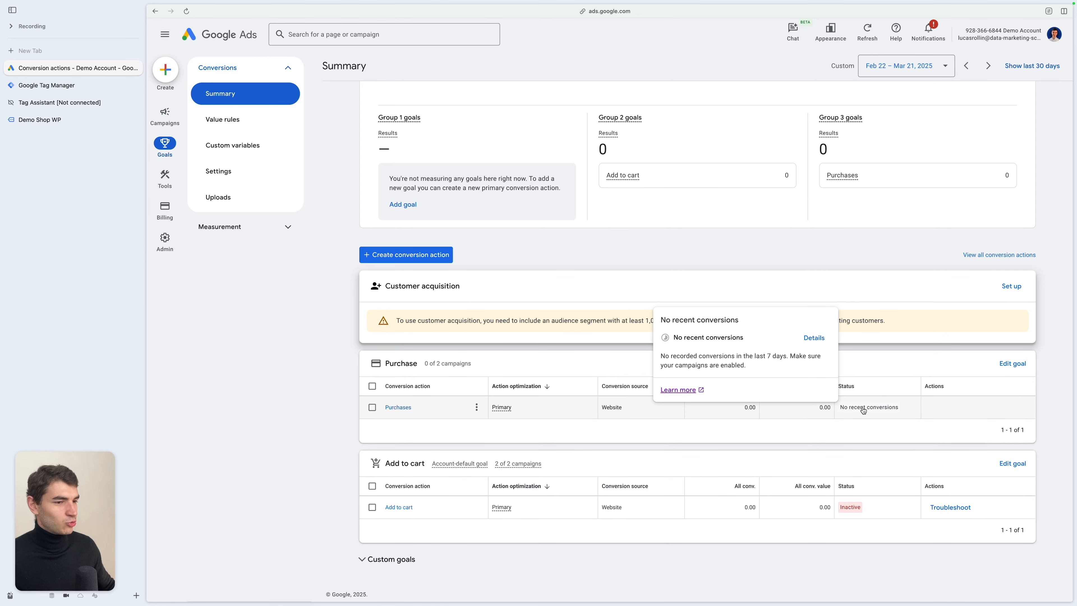
click(59, 103)
click(46, 85)
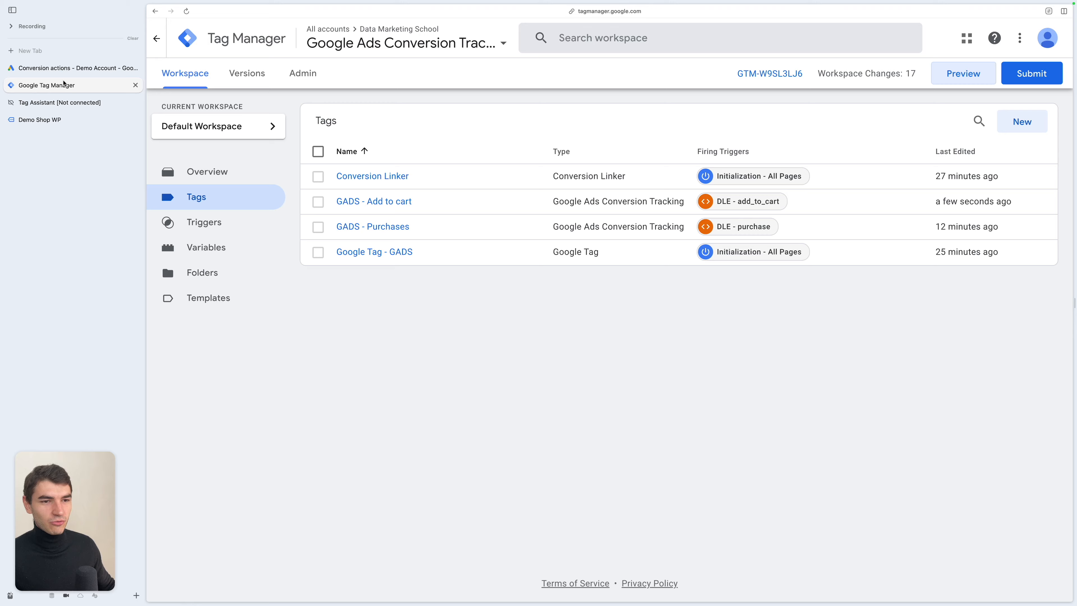
click(80, 67)
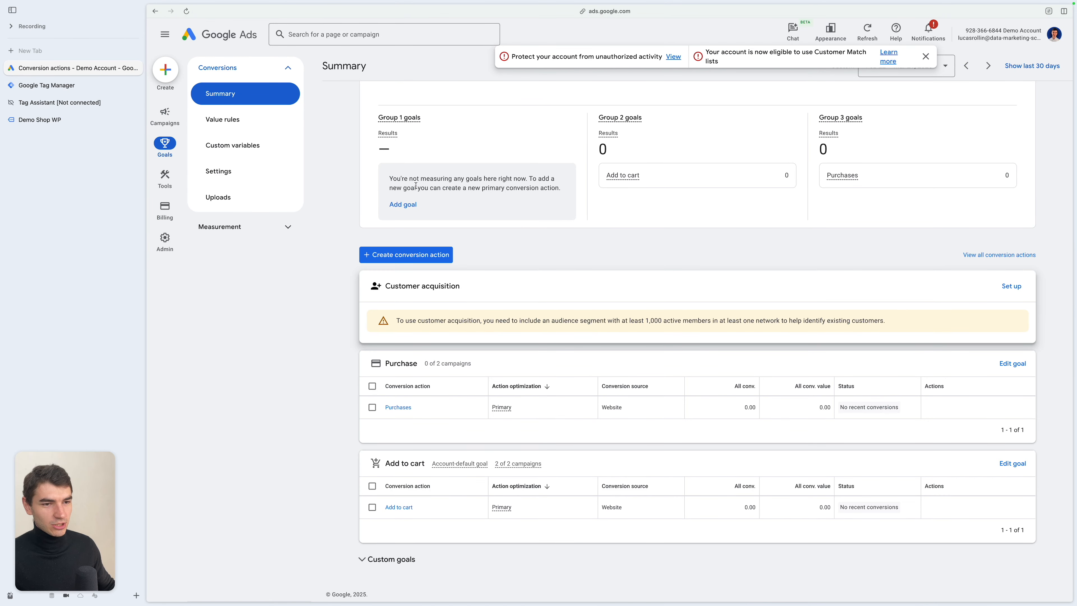
- Start a new conversion action and choose to add it manually using code
click(441, 256)
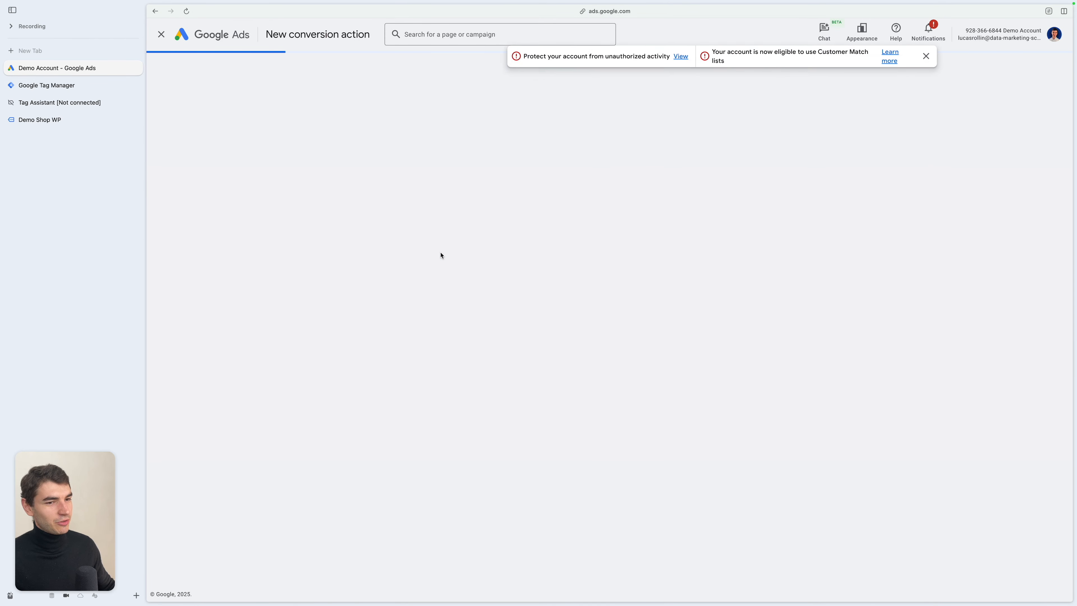
click(439, 188)
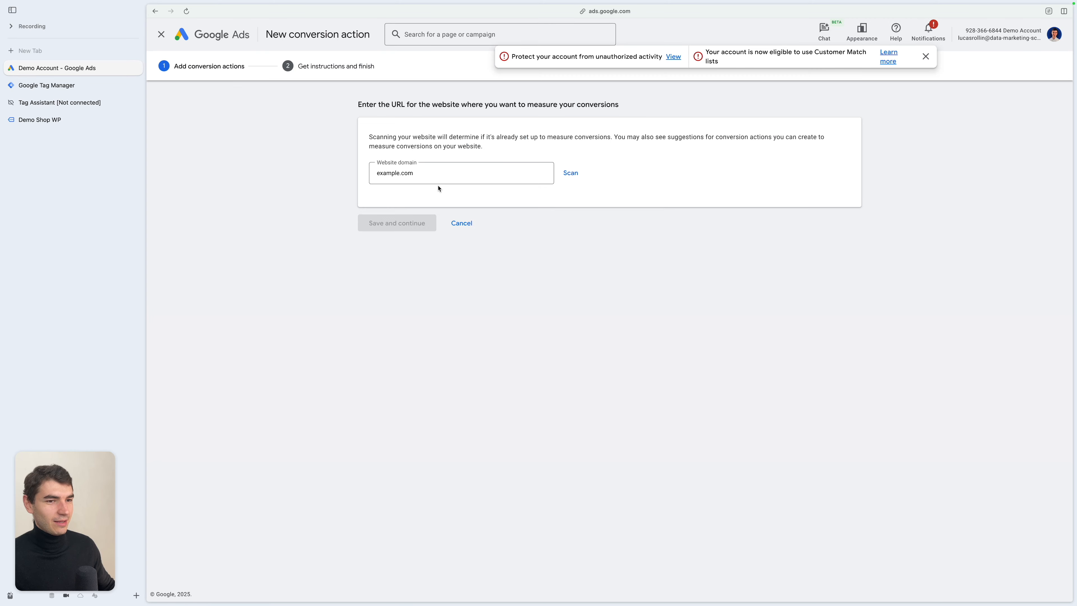
click(571, 173)
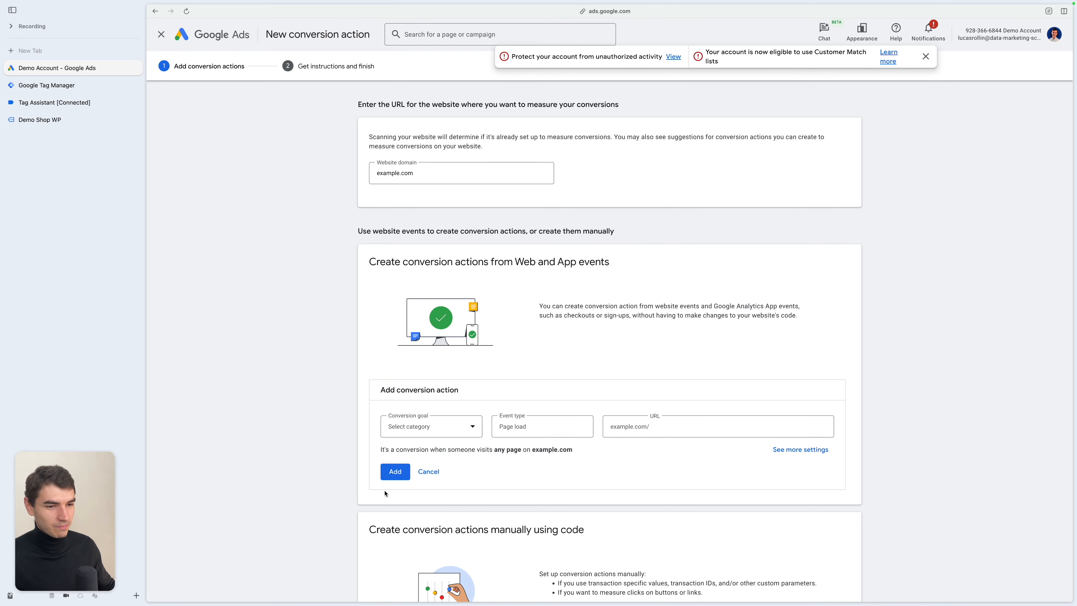
click(429, 472)
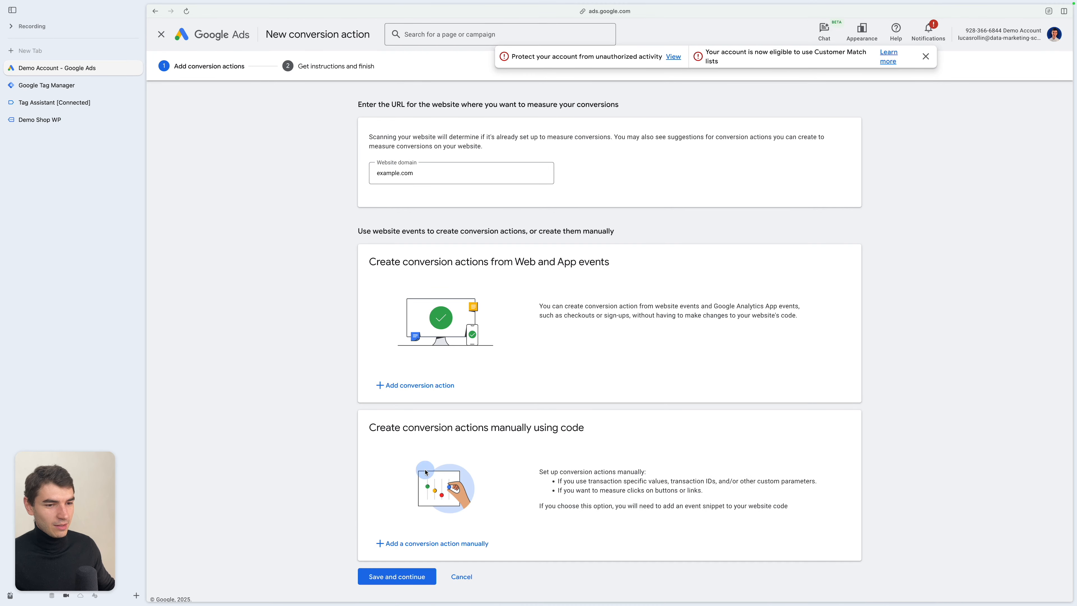
click(449, 541)
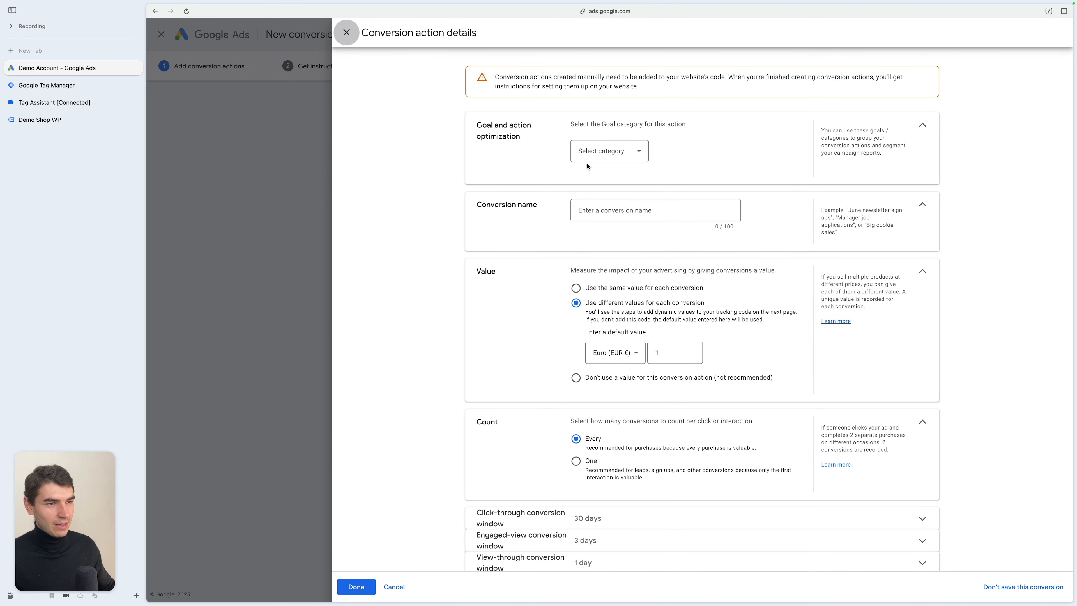
- Set the goal category to Submit lead form and the conversion name to Submit form
click(592, 153)
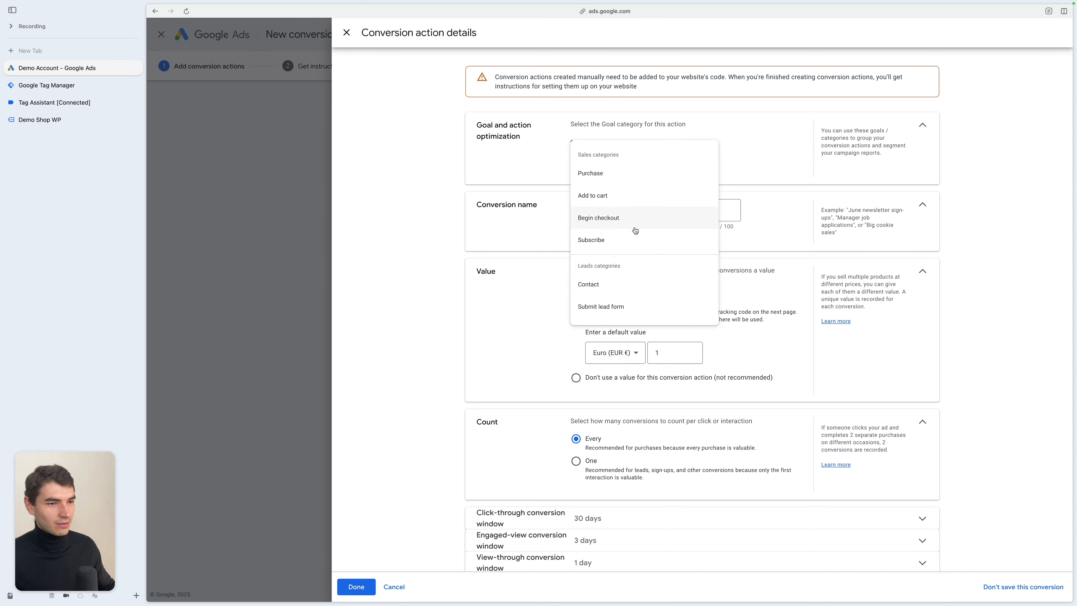
scroll(634, 230, down, 4)
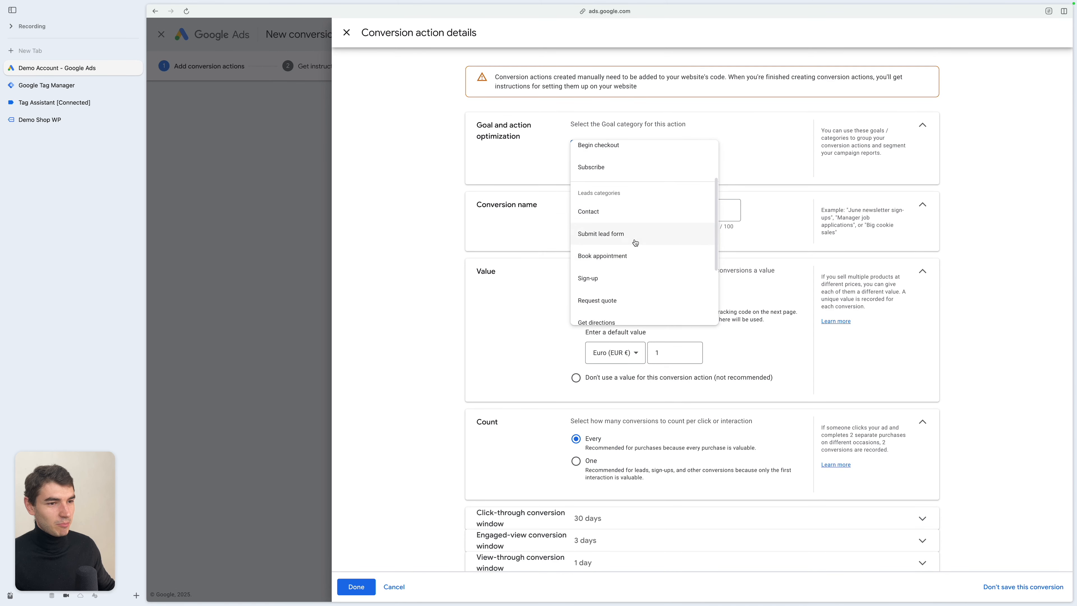
click(635, 242)
text(Sub)
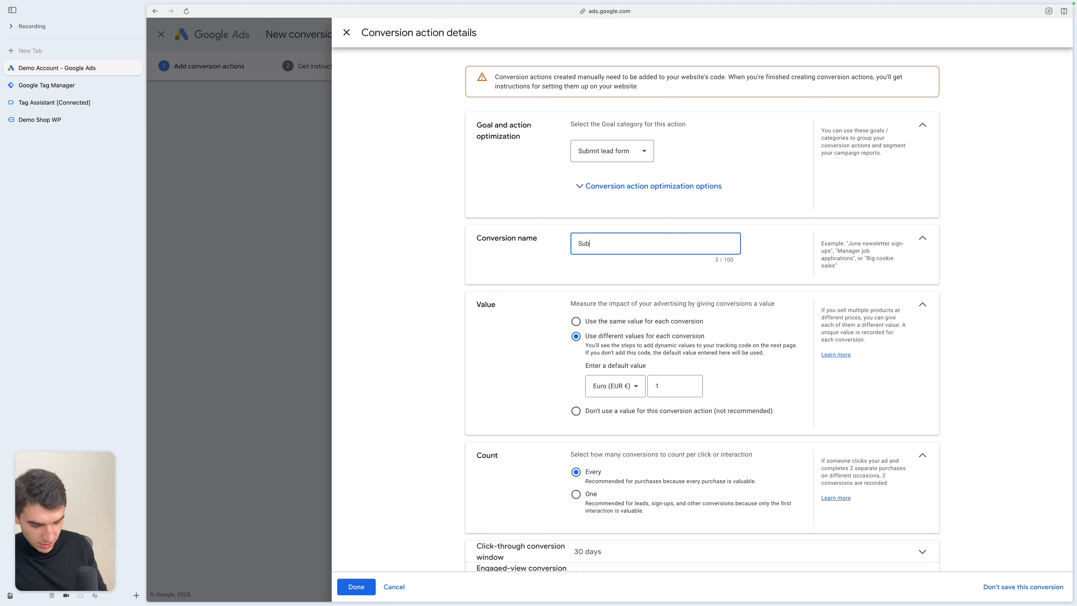
text(mit form)
- Use the same value for each conversion and set it to 54 EUR
scroll(578, 272, down, 2)
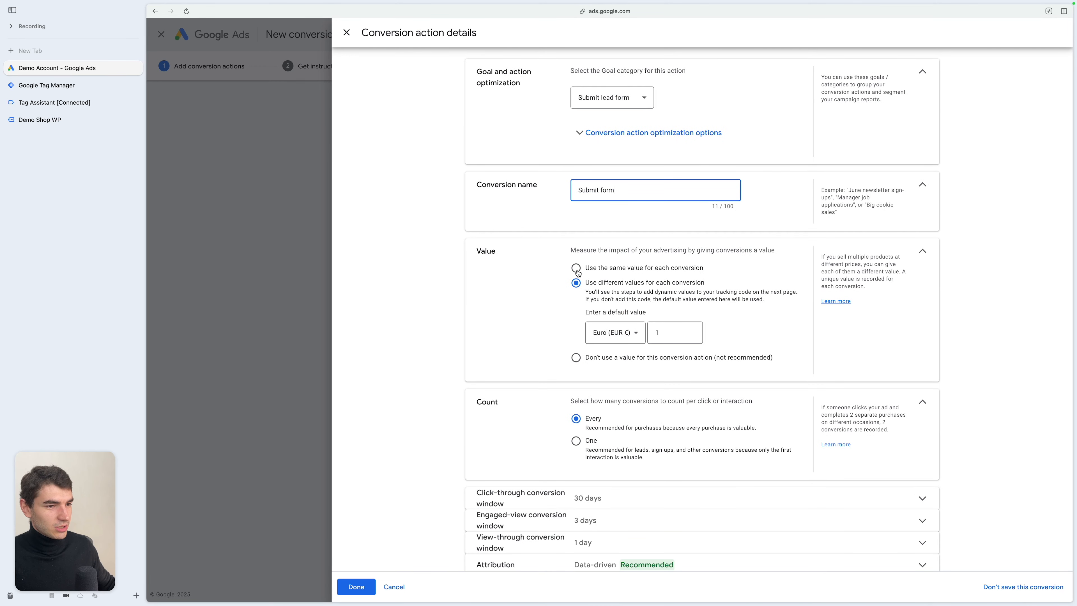
click(577, 270)
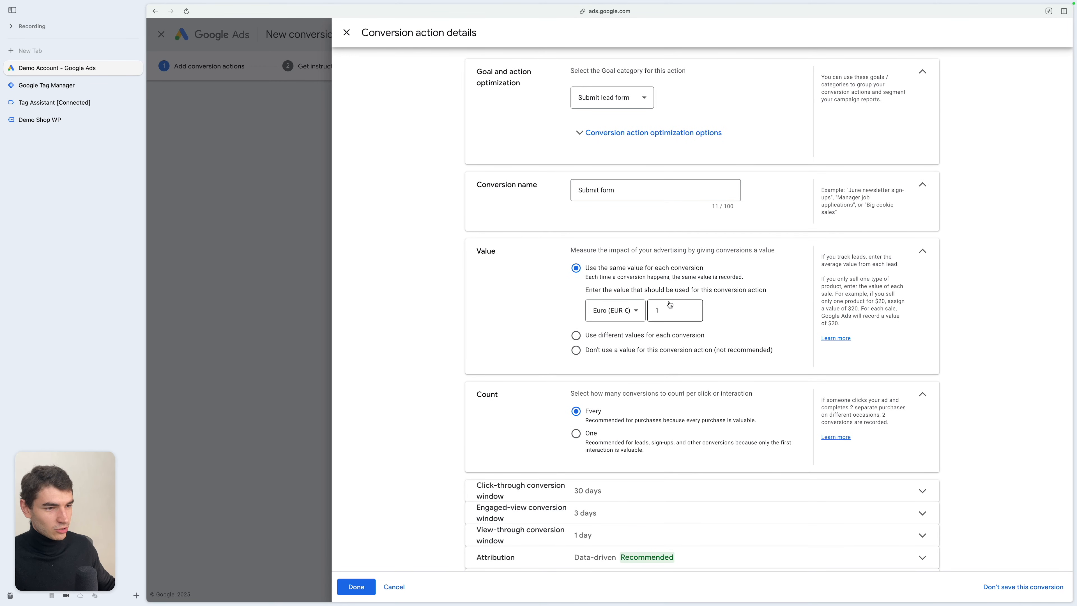
click(669, 304)
key(BackSpace)
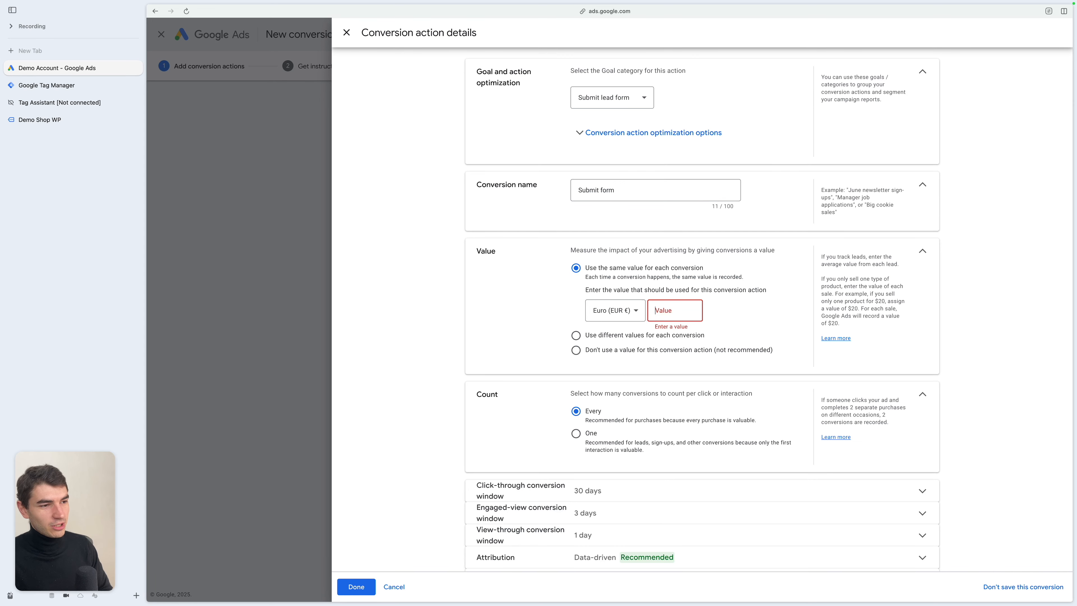
text(54)
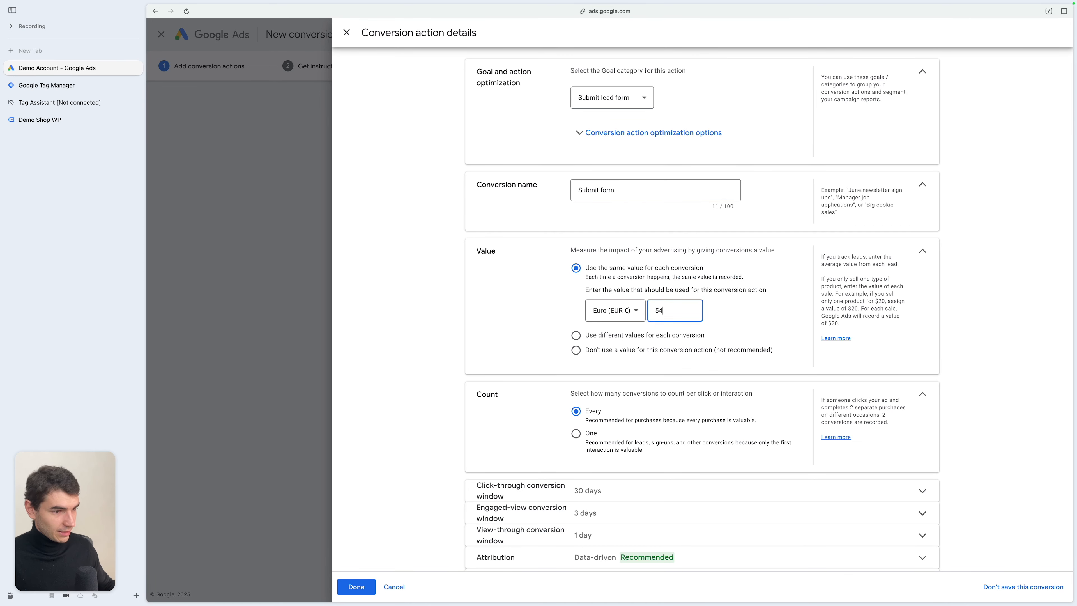
scroll(729, 317, down, 1)
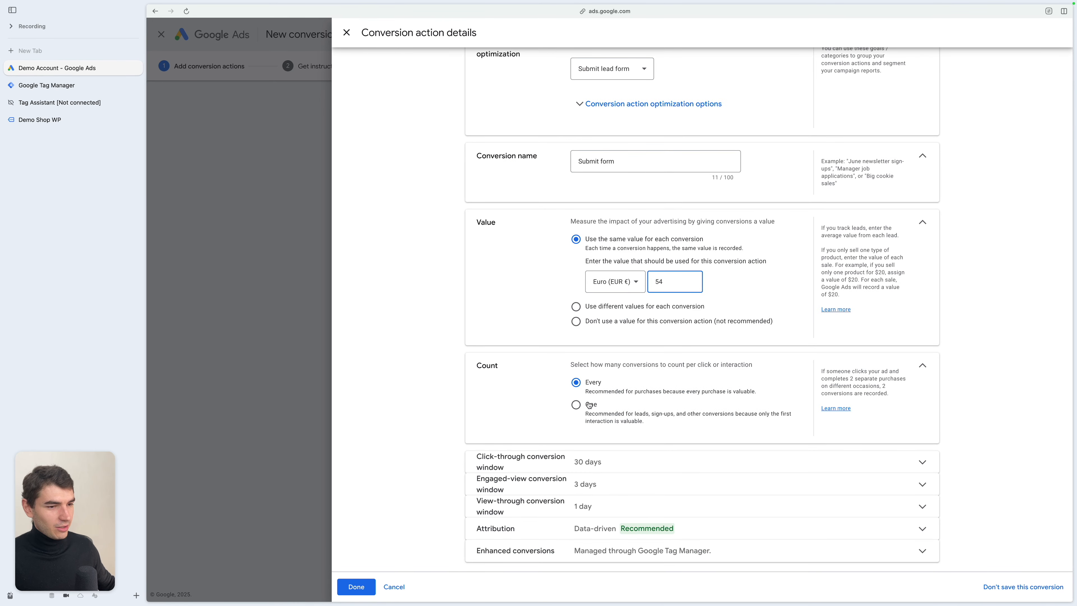
- Set the count to One, finish the conversion action details, and save the Submit form conversion action
click(577, 405)
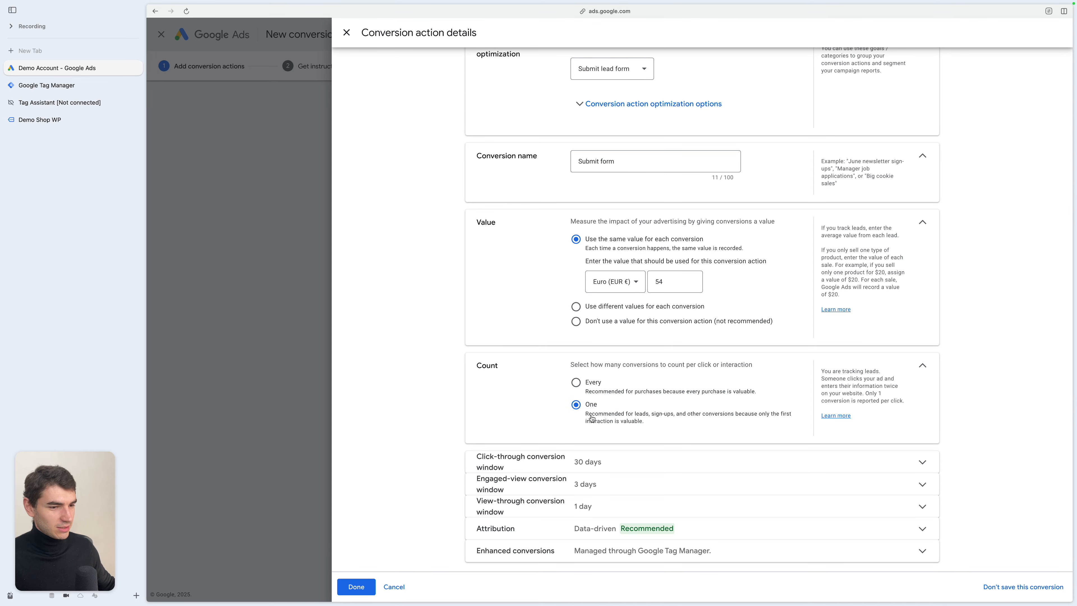
click(685, 552)
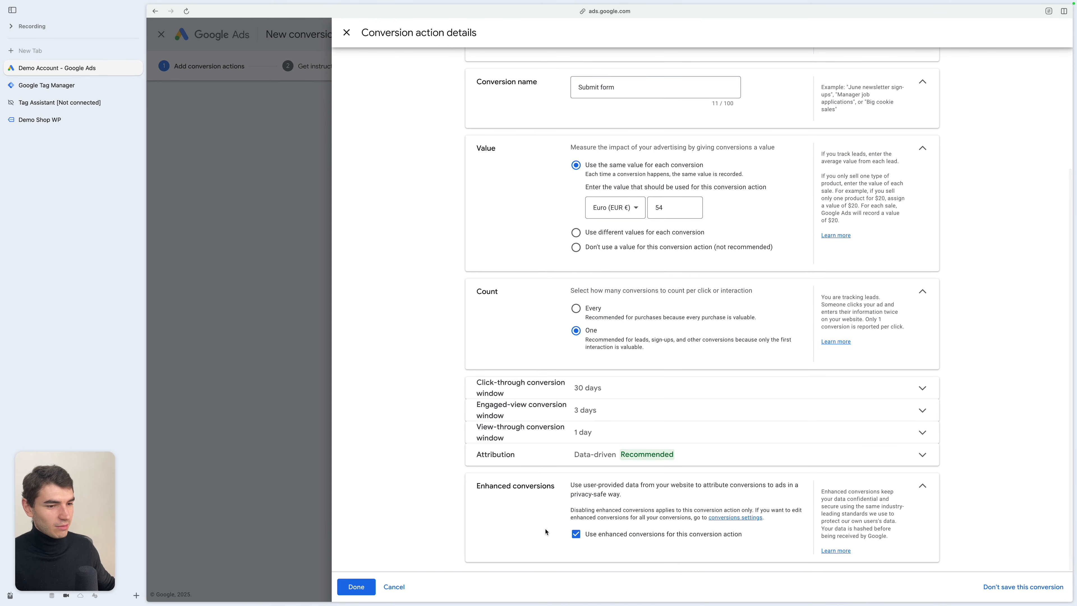
click(355, 586)
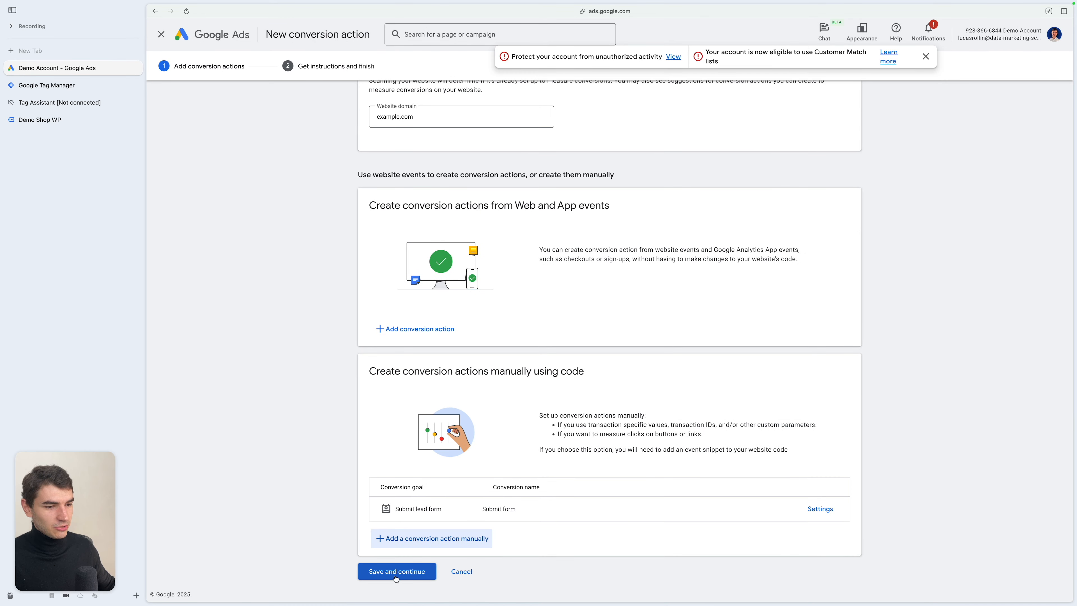
click(396, 573)
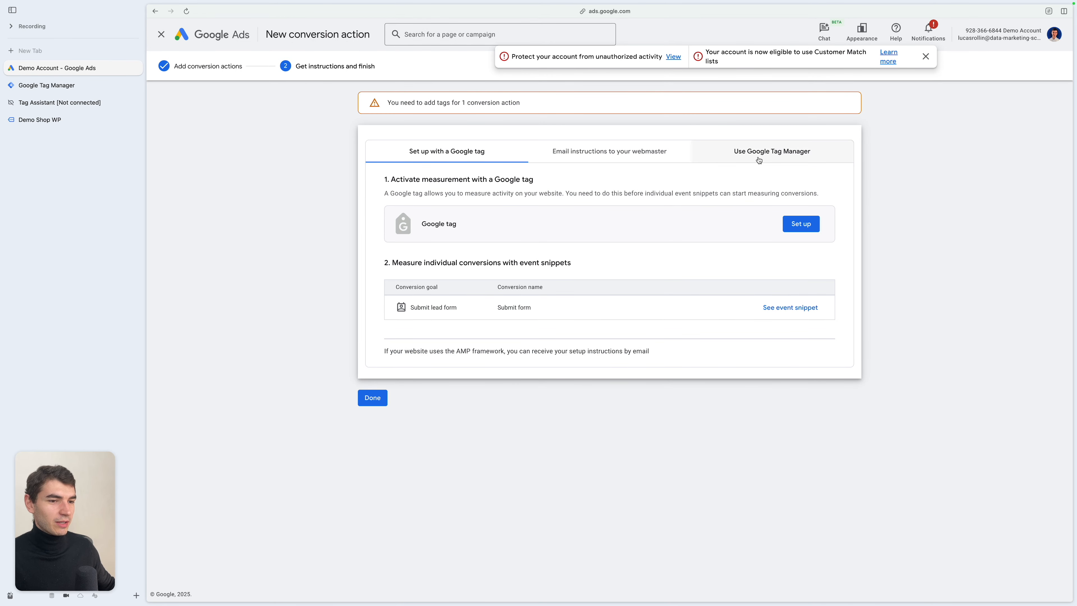
- Open the Google Tag Manager setup instructions and select the Submit form conversion label
click(779, 161)
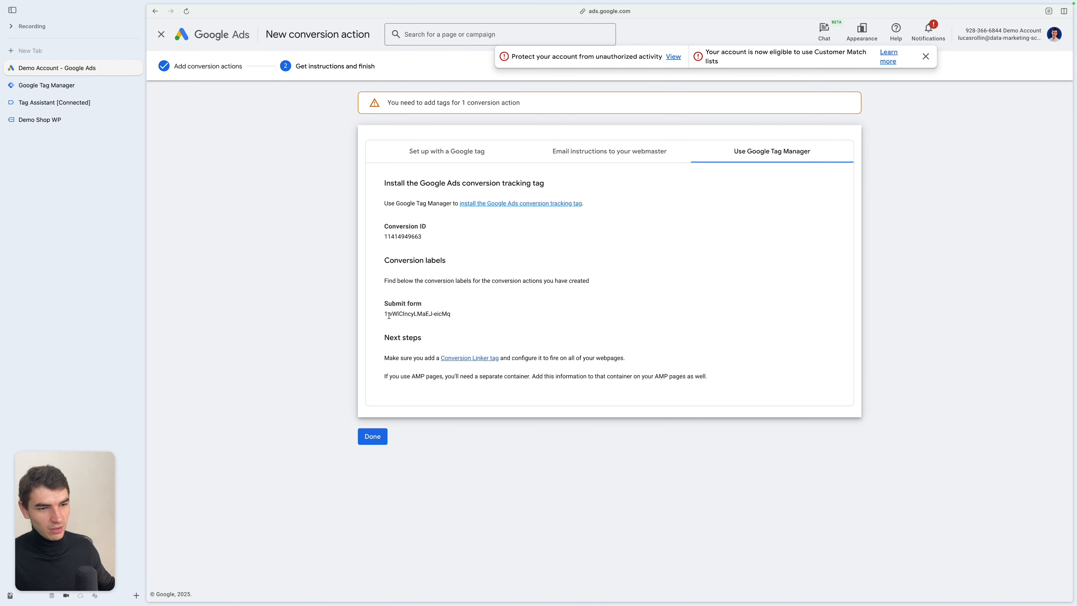
drag(387, 315, 471, 314)
key(ctrl+Tab)
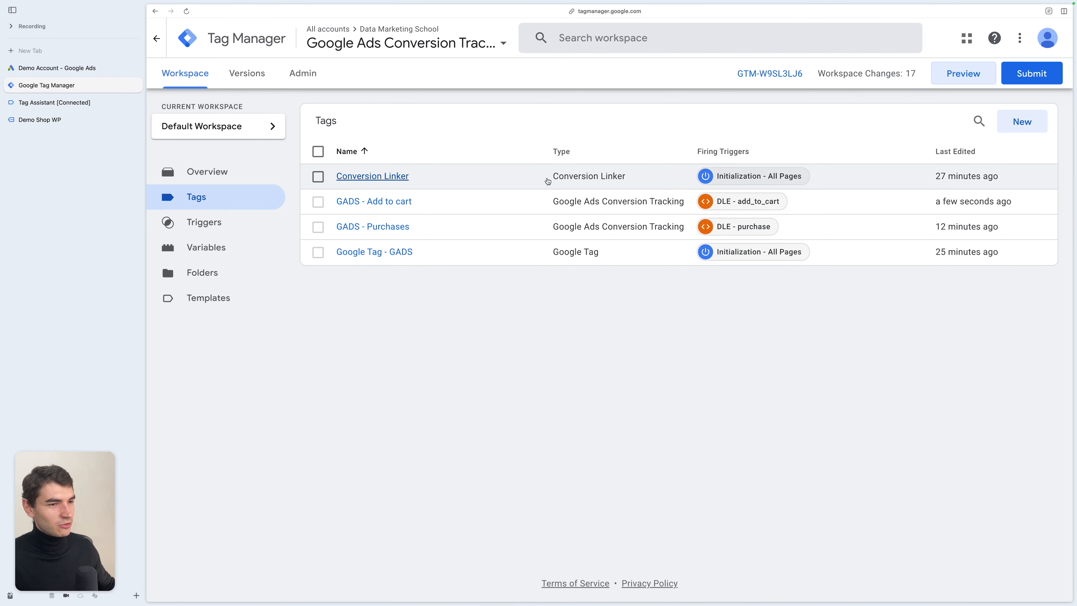
- Start a new tag of type Google Ads Conversion Tracking
click(1023, 121)
click(756, 126)
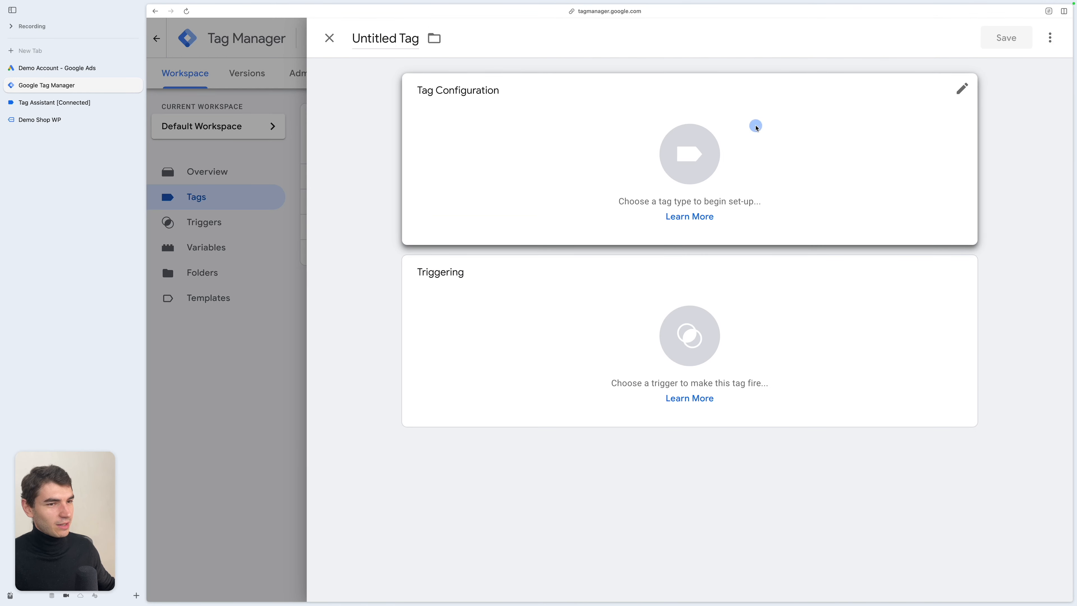
click(818, 192)
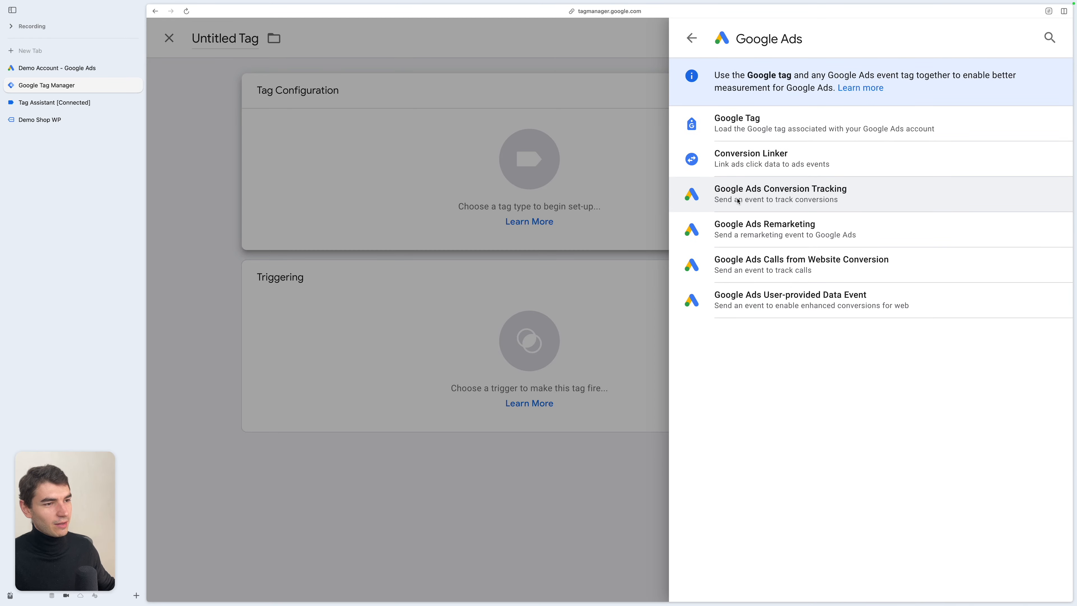
click(819, 197)
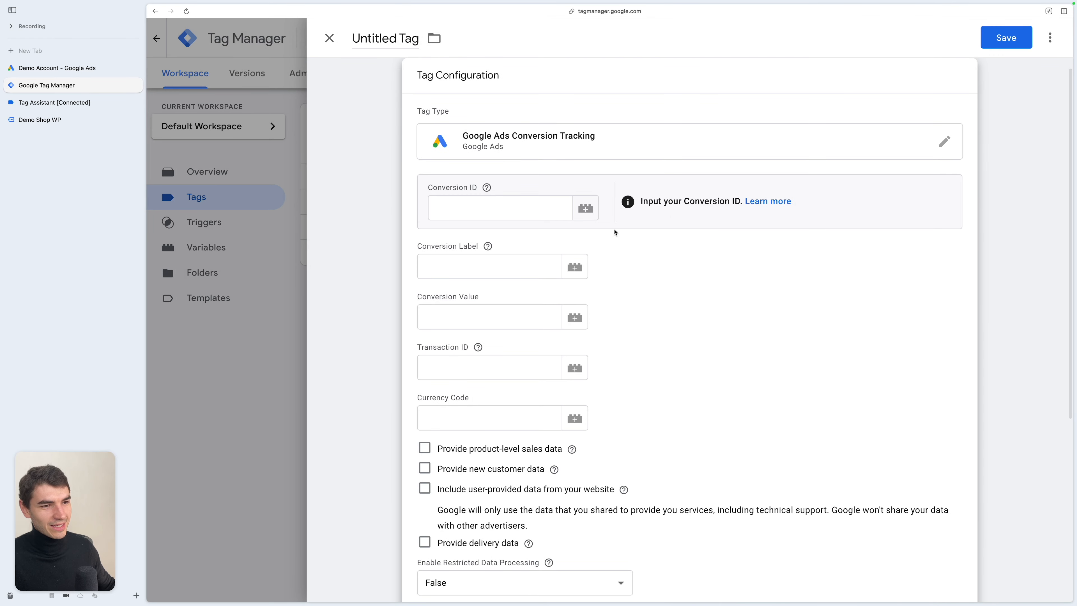
- Copy the conversion ID and the Submit form conversion label from Google Ads into the tag's matching fields
click(71, 72)
double_click(402, 236)
key(super+c)
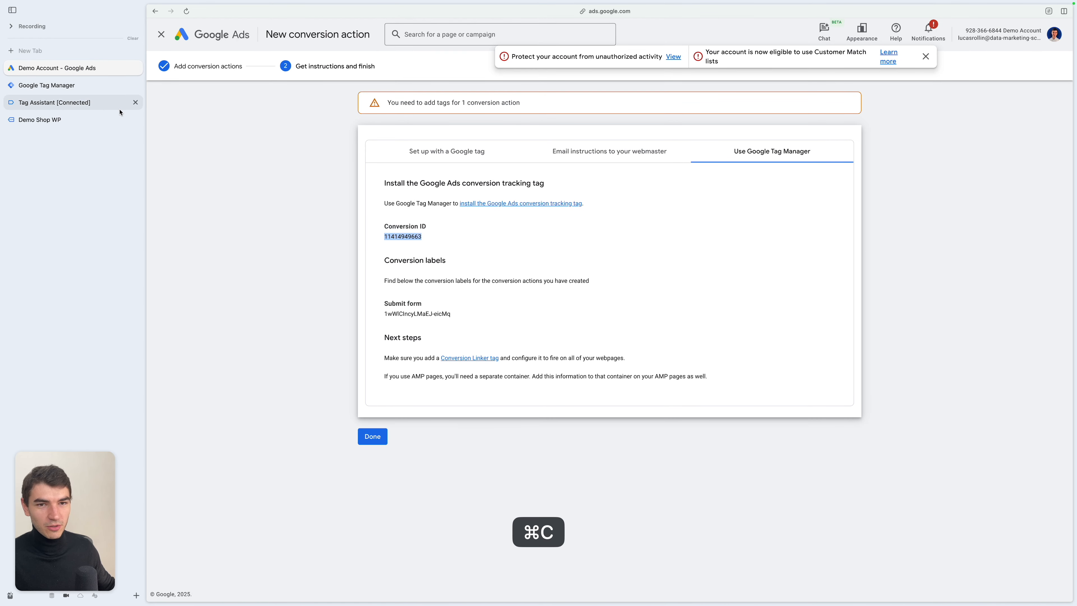
click(60, 87)
click(452, 204)
key(super+v)
key(ctrl+Tab)
mouse_move(384, 302)
mouse_down()
mouse_move(456, 313)
mouse_move(381, 314)
mouse_up()
click(457, 318)
key(super+c)
key(ctrl+Tab)
click(492, 265)
key(super+v)
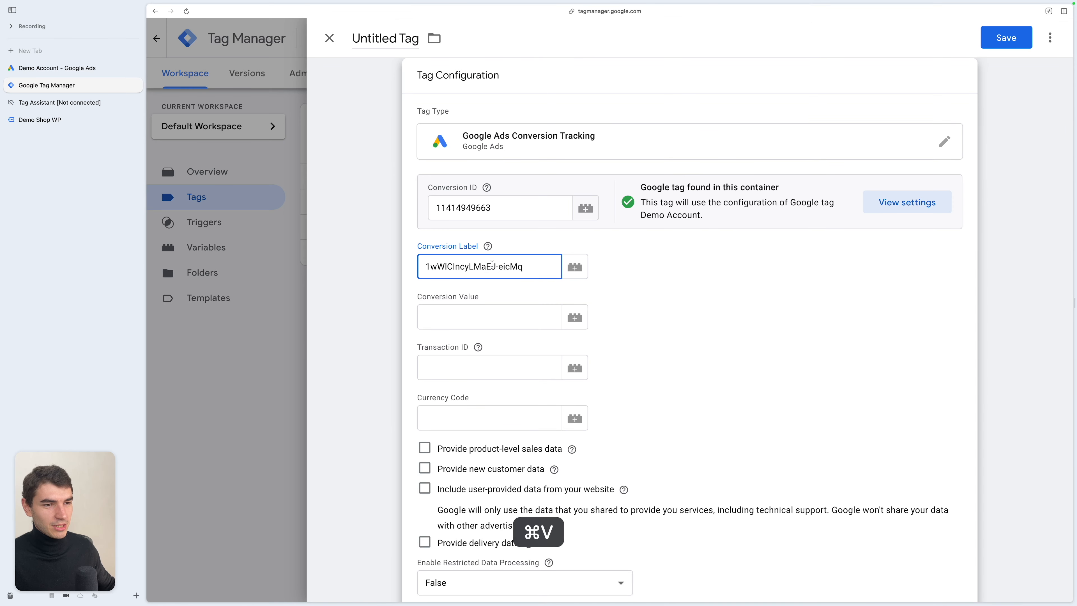
- Enable Include user-provided data from your website and review the available user-provided data variables
click(622, 258)
scroll(658, 323, up, 1)
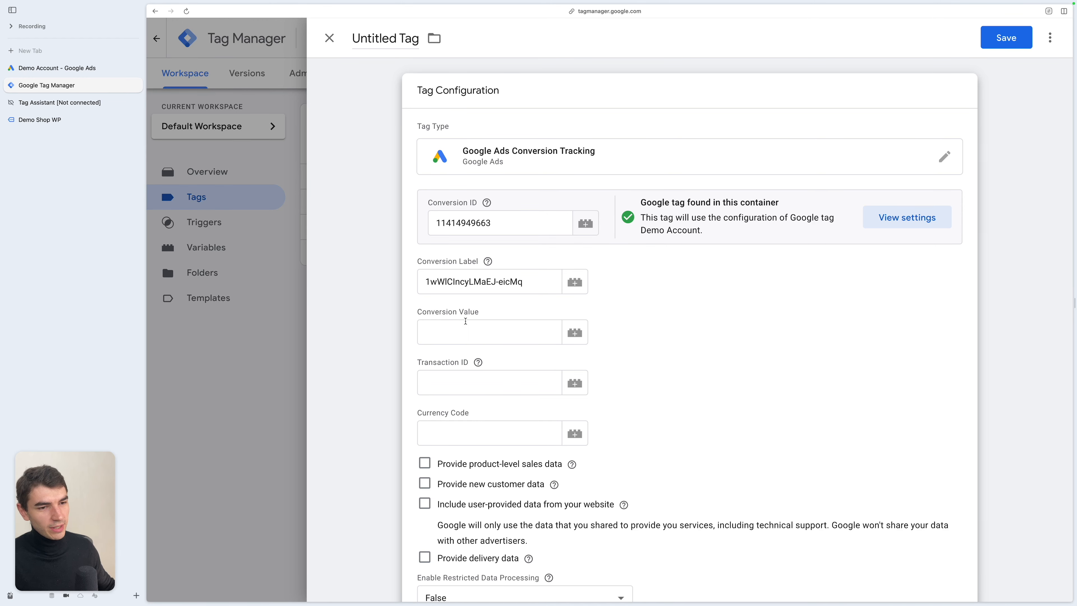
scroll(467, 331, down, 3)
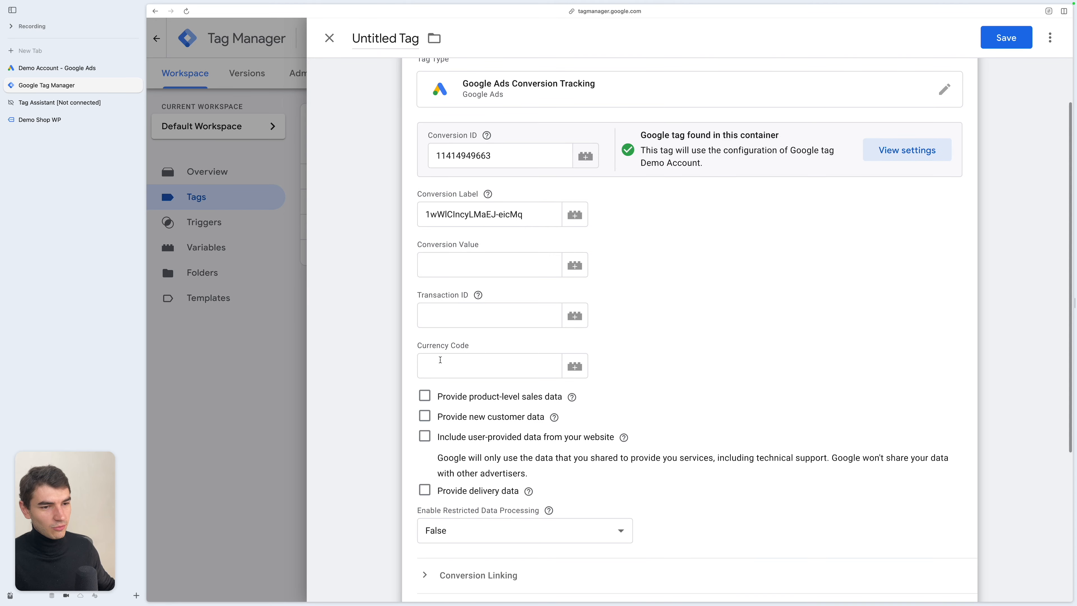
scroll(467, 313, down, 3)
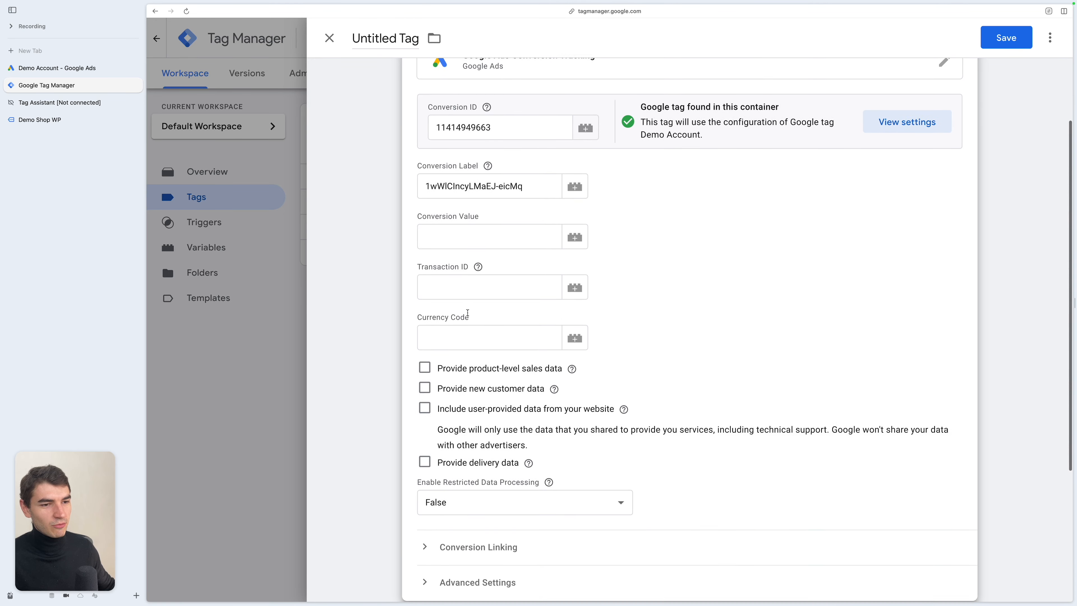
click(426, 367)
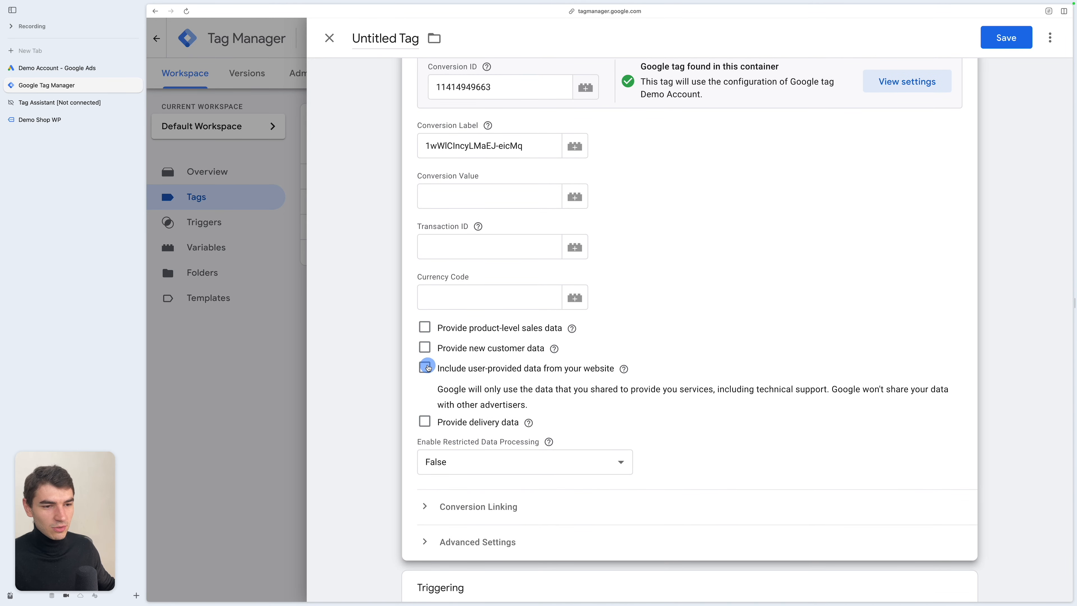
scroll(542, 375, down, 2)
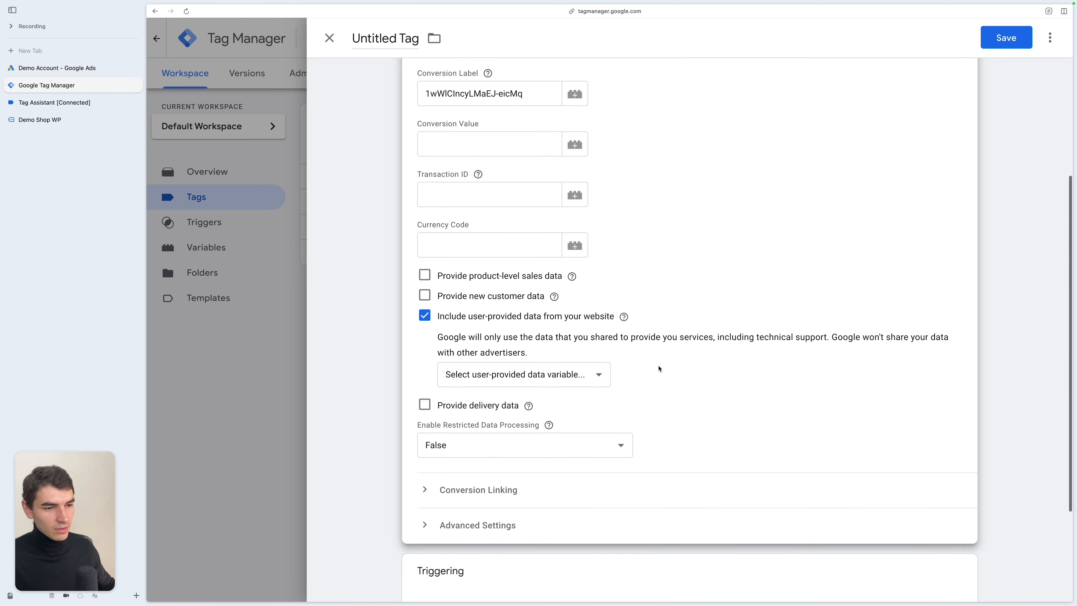
click(583, 379)
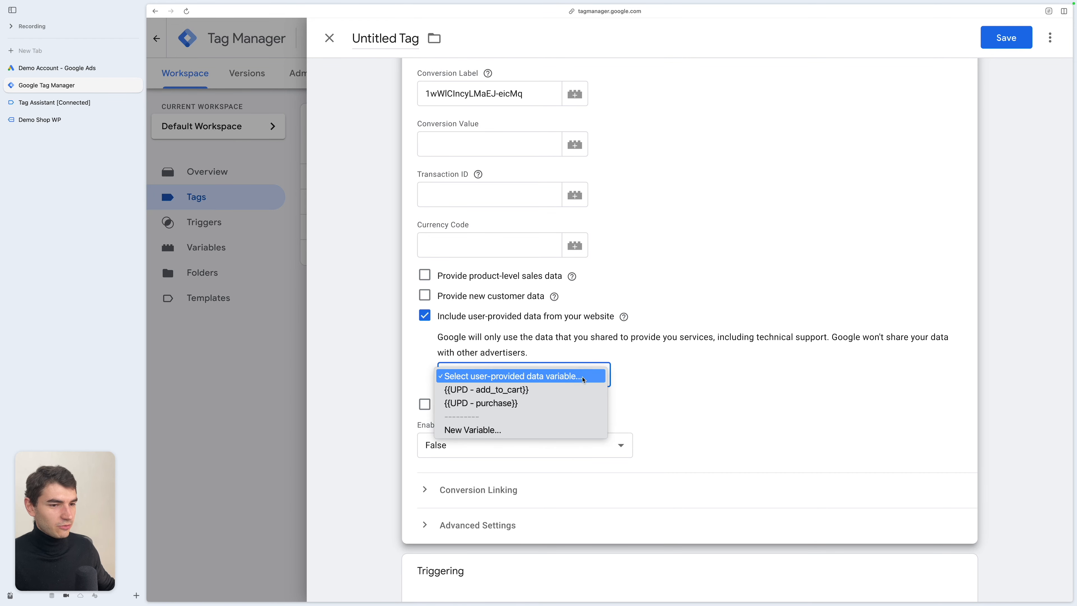
click(671, 387)
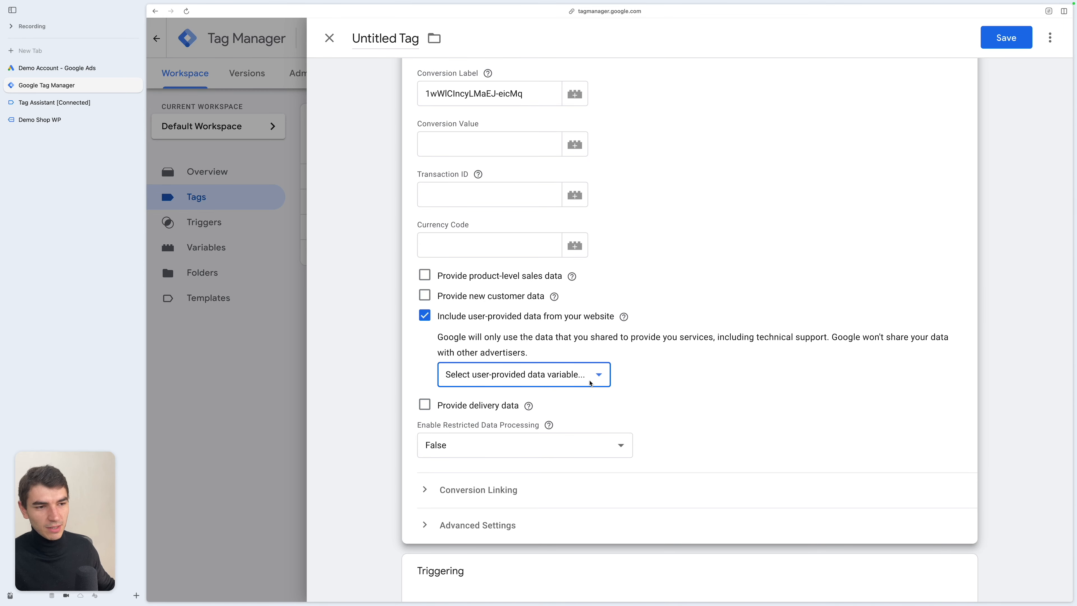
- Open the Elementor form page on the demo shop
click(83, 118)
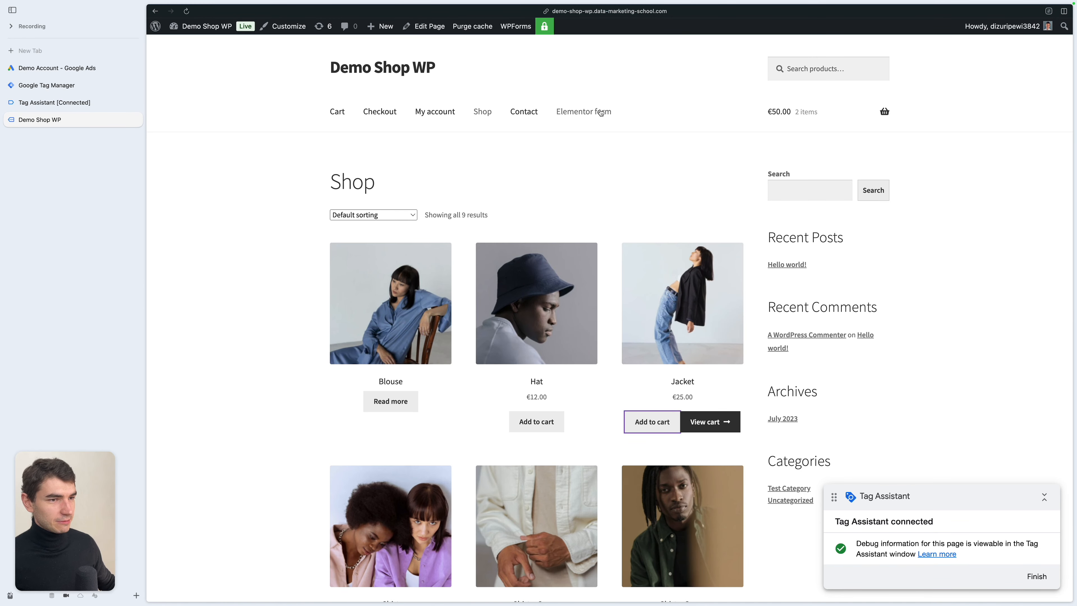
click(592, 113)
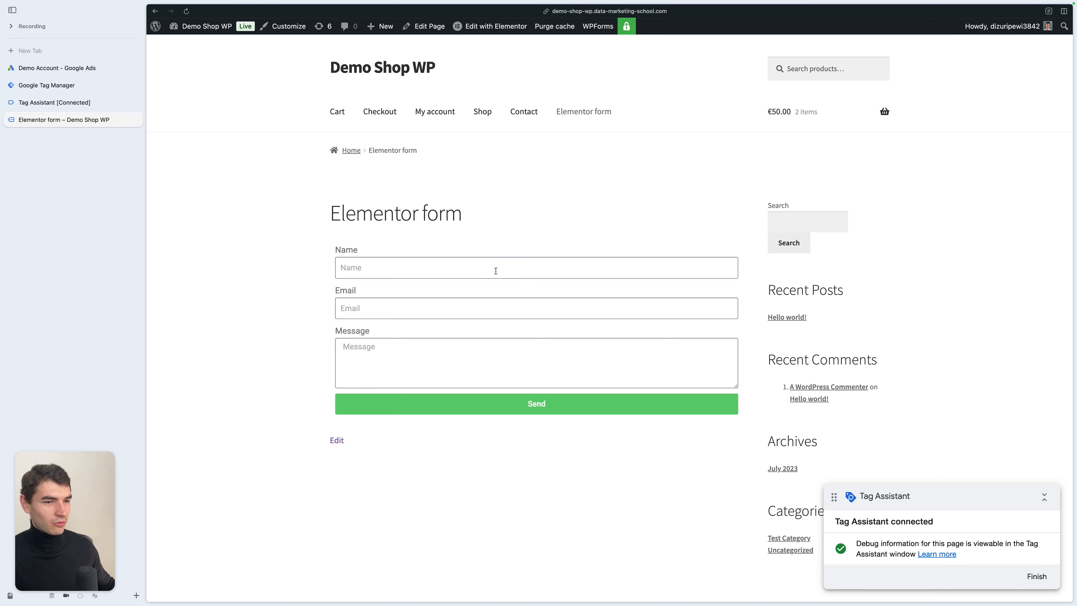
- Open the Track Elementor Forms with Google Tag Manager article and copy its Elementor form listener script
click(78, 50)
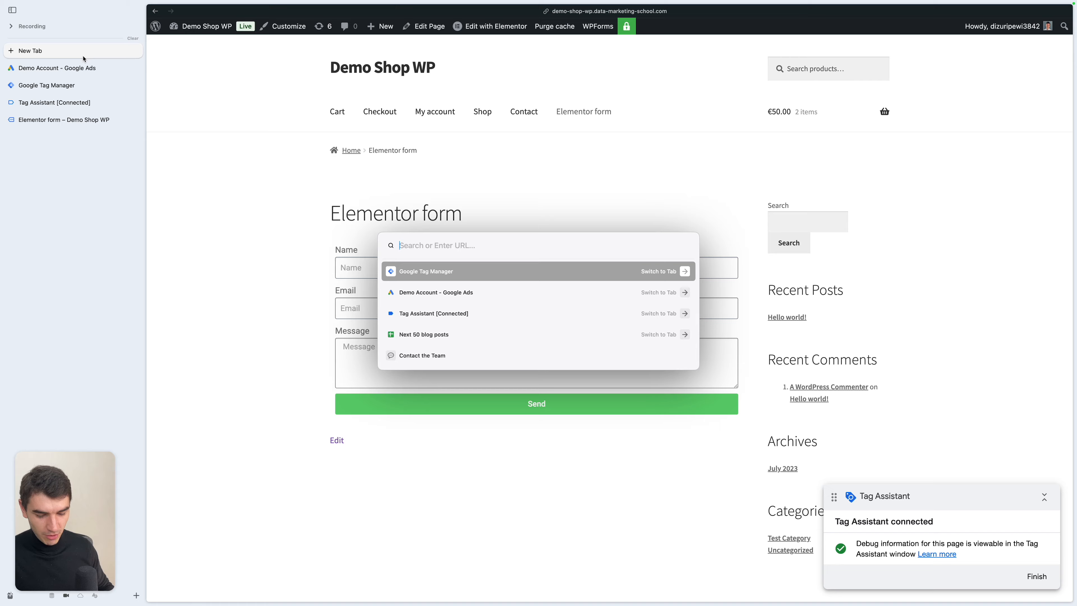
key(Return)
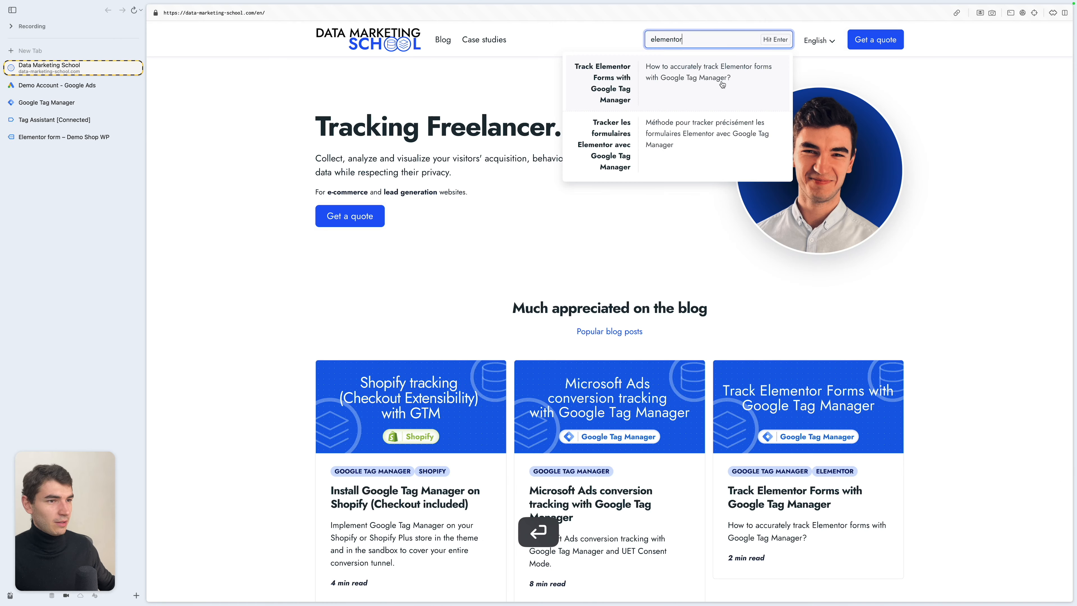
click(722, 85)
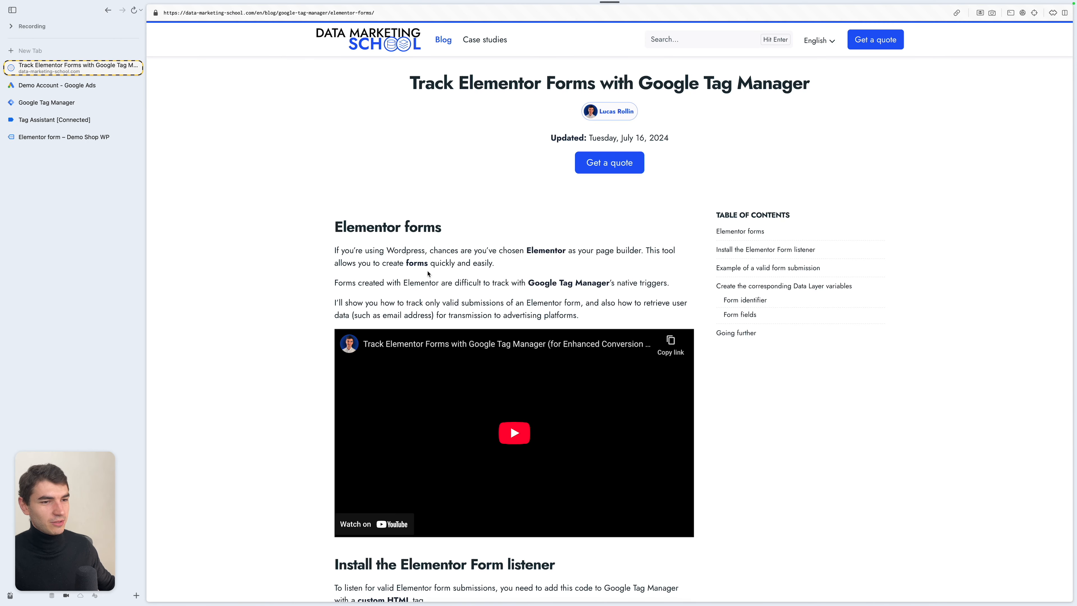
scroll(322, 267, down, 12)
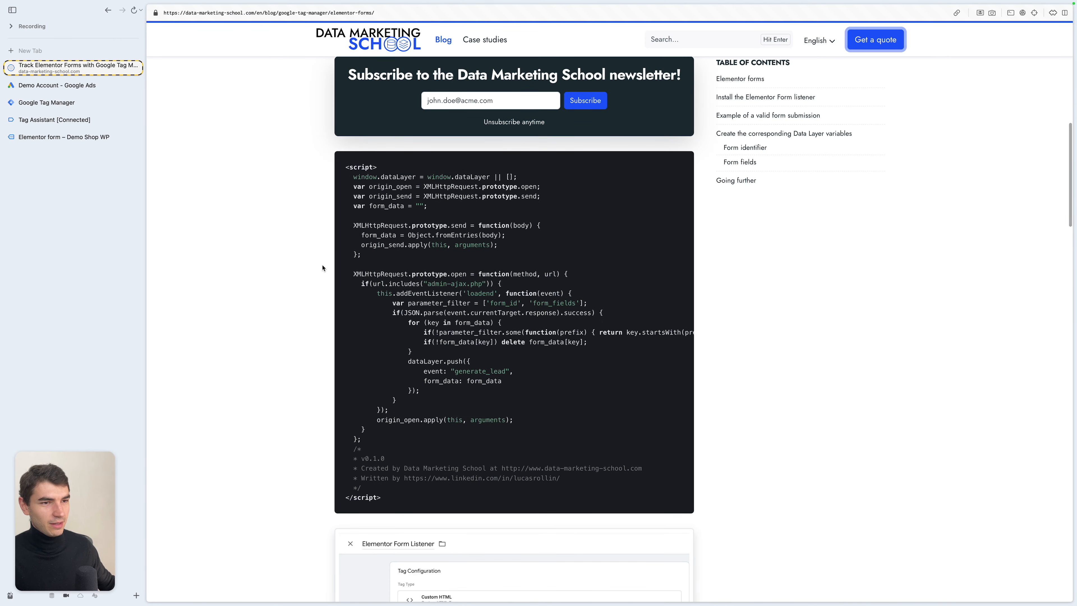
scroll(322, 268, down, 1)
click(683, 106)
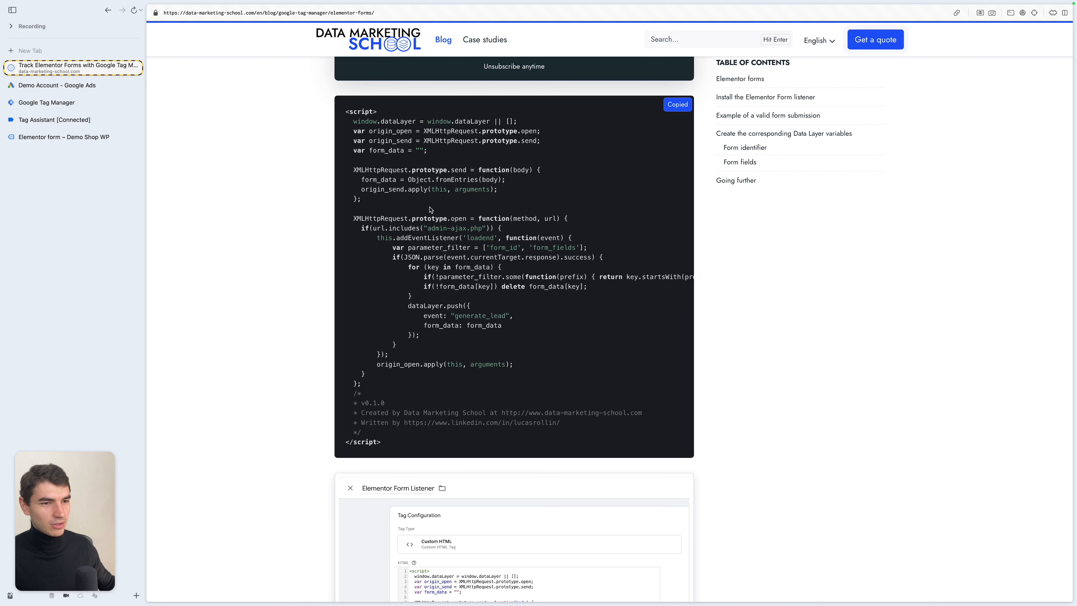
- Create a new Custom HTML tag with the pasted listener script and open its trigger selection
key(ctrl+Tab)
click(1017, 124)
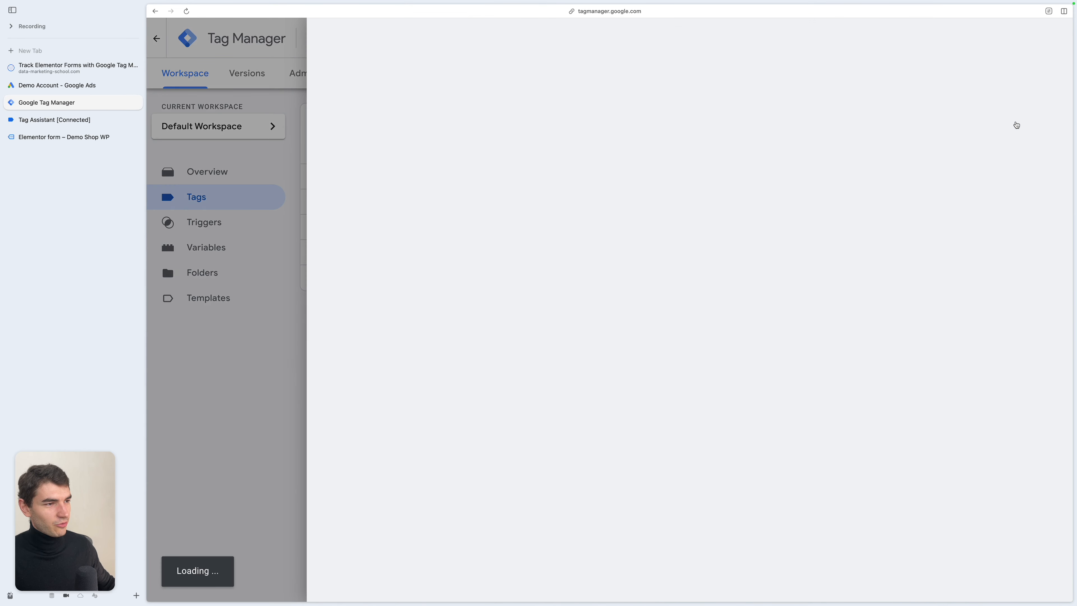
click(655, 161)
click(834, 410)
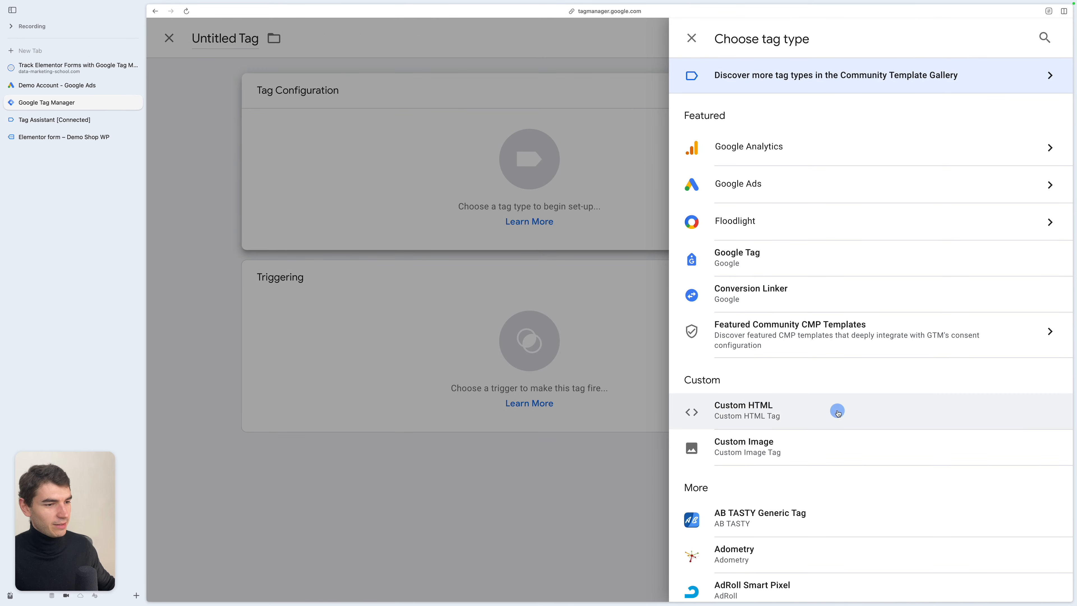
key(super+v)
click(594, 547)
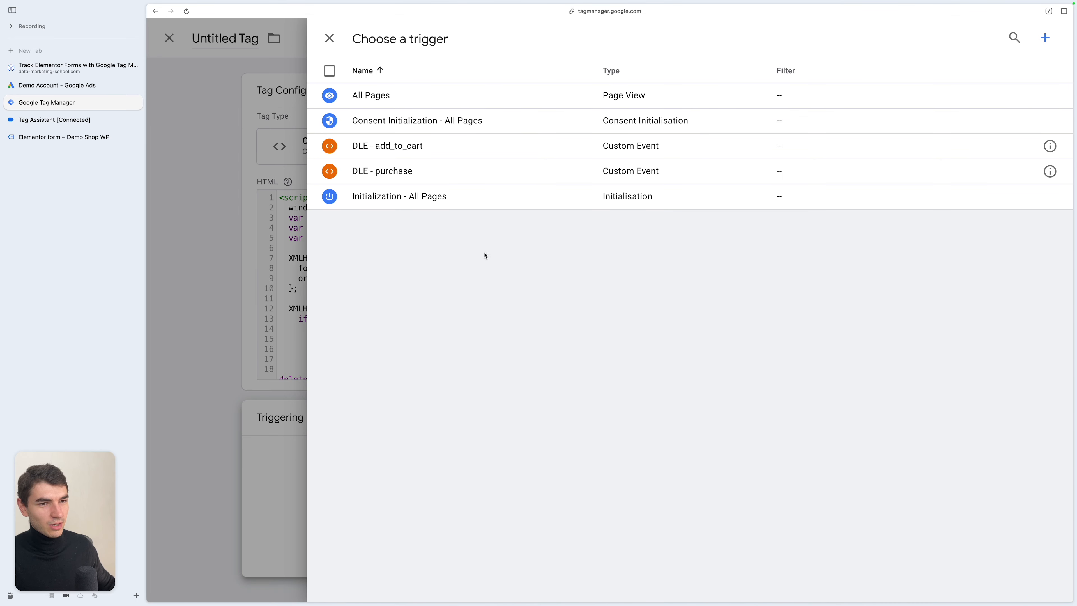
- Check the URL path of the Elementor form page in the demo shop
key(ctrl+Tab)
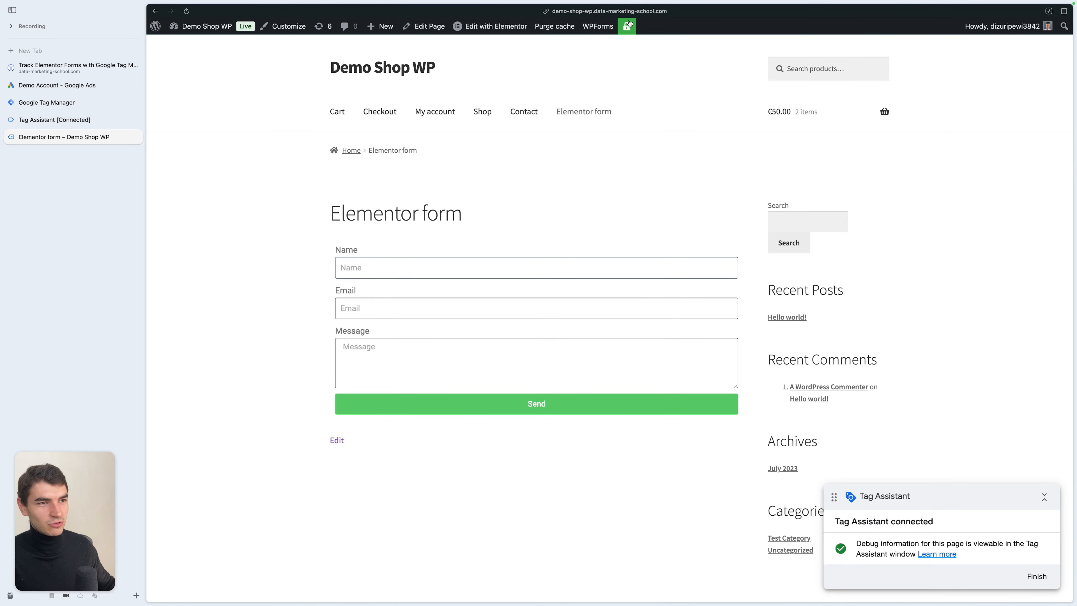
click(615, 11)
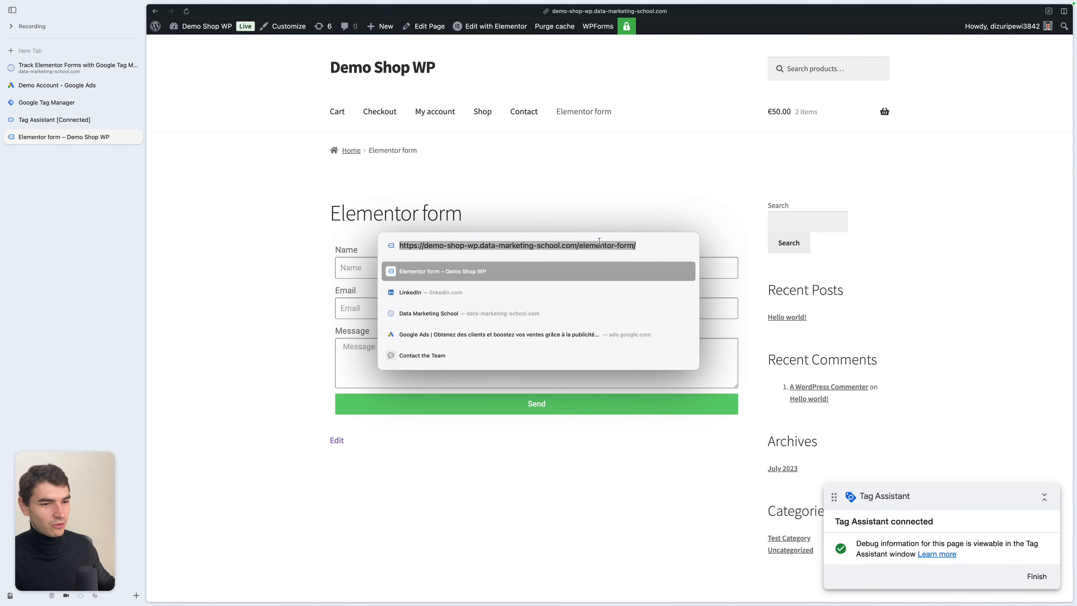
key(Right)
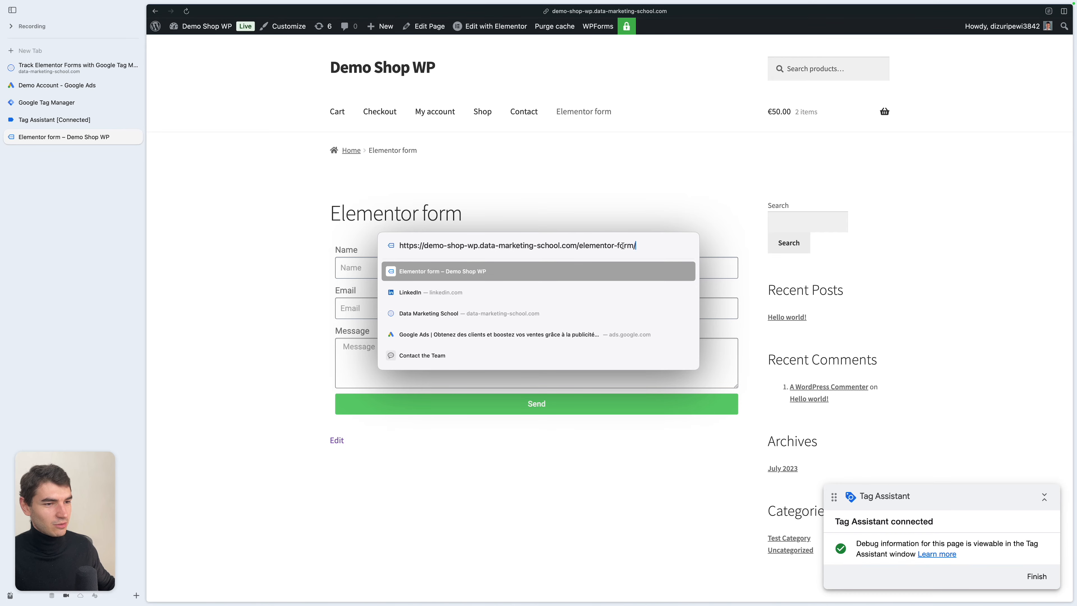
key(ctrl+Tab)
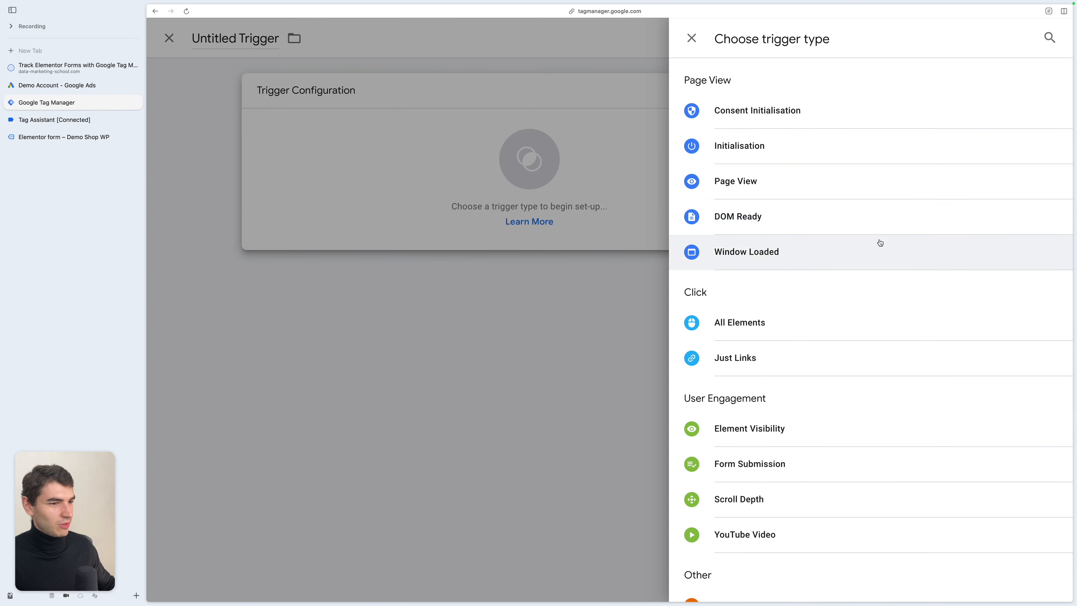
- Create a Page View trigger firing on some page views where Page Path contains elementor-form, and save it
click(796, 173)
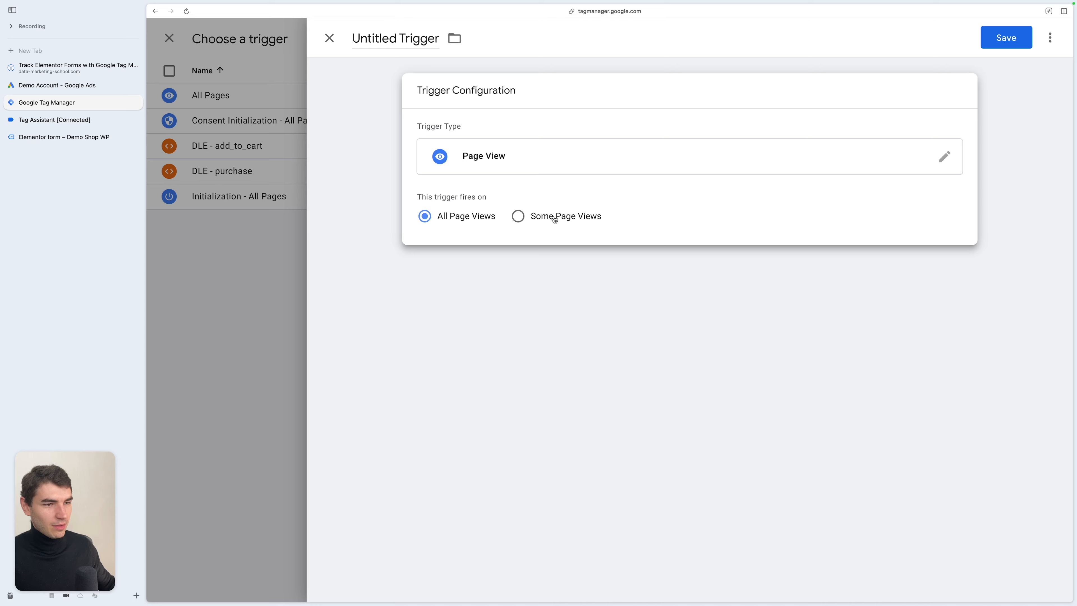
click(555, 217)
click(539, 268)
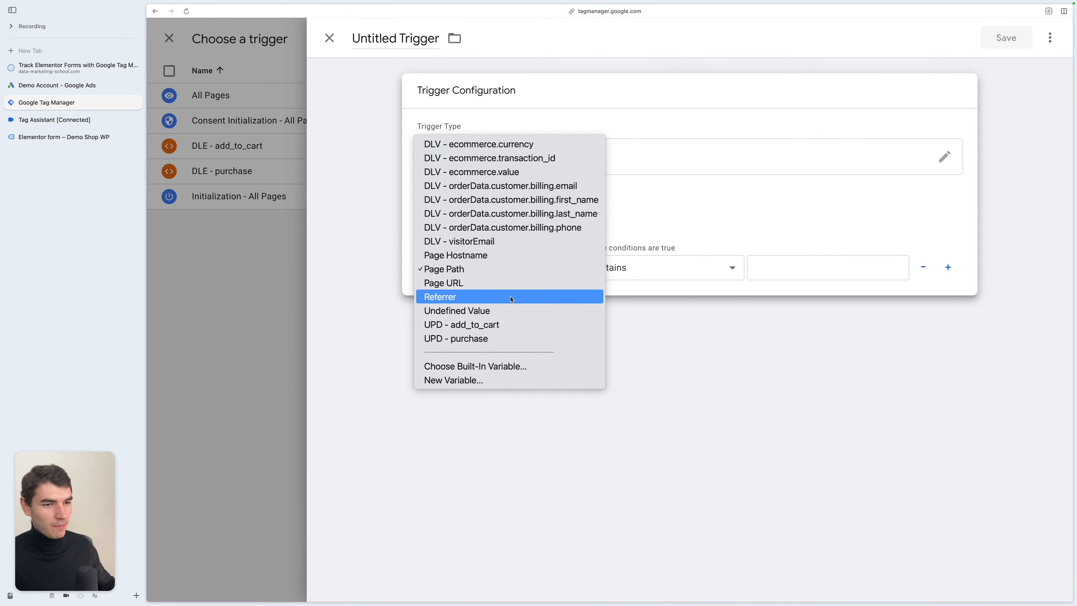
click(487, 273)
click(759, 268)
text(elementor)
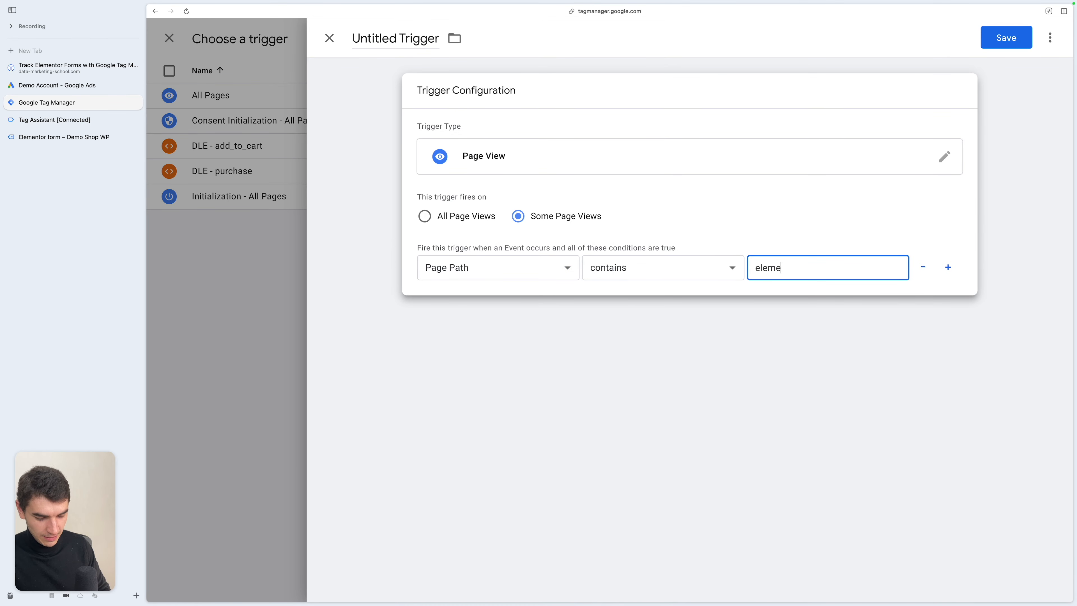
text(-form)
click(1006, 37)
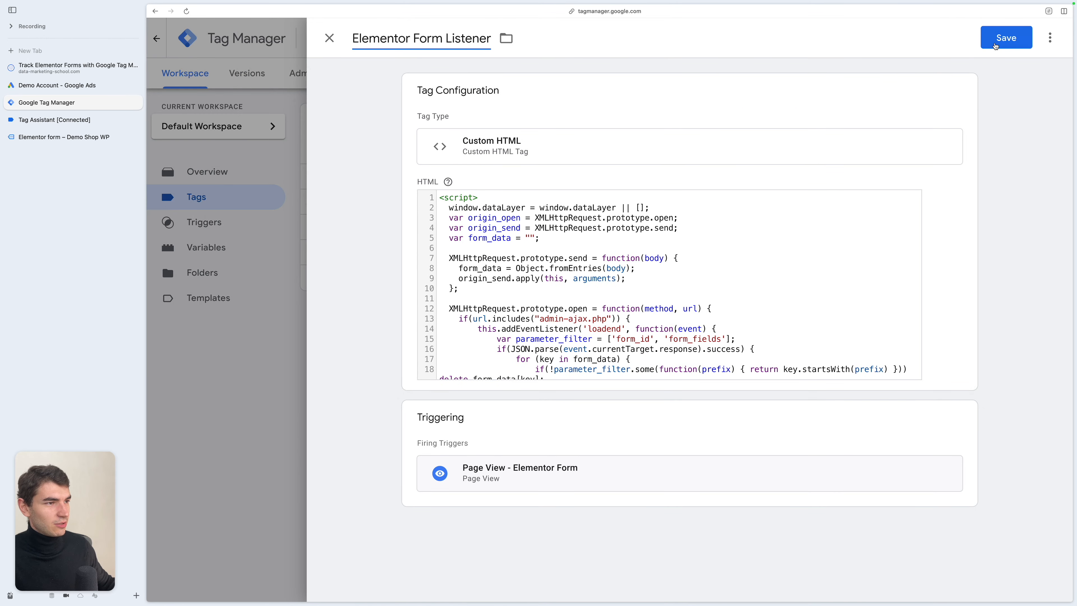
- Save the Elementor Form Listener tag, start Preview, and check that it fires on the Container loaded event
click(996, 45)
click(959, 73)
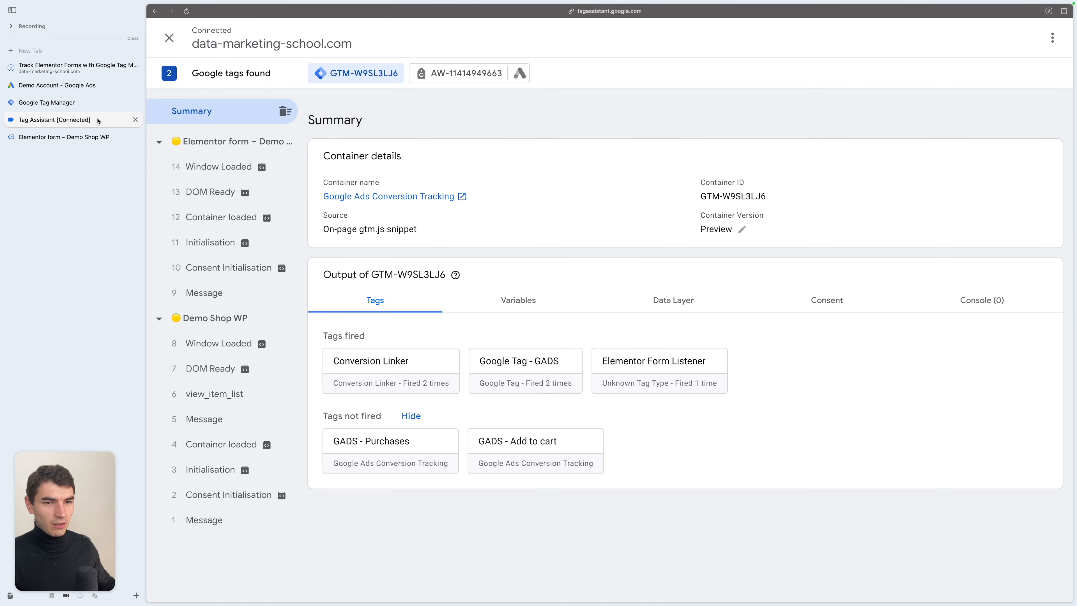
click(254, 218)
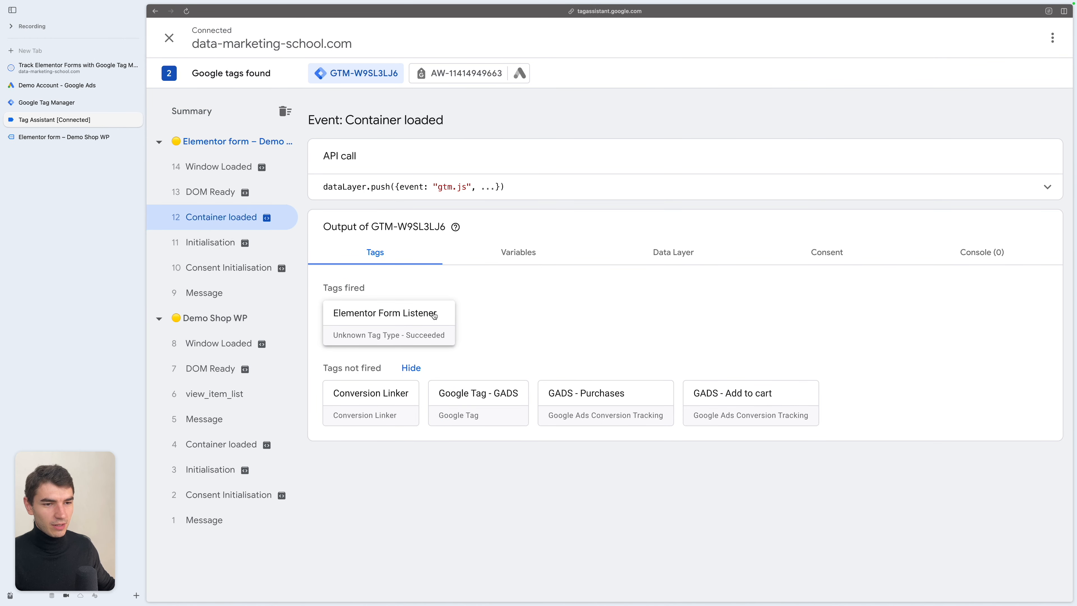
- Submit the Elementor form on the demo shop page and return to the Tag Assistant debugger
key(ctrl+Tab)
click(477, 409)
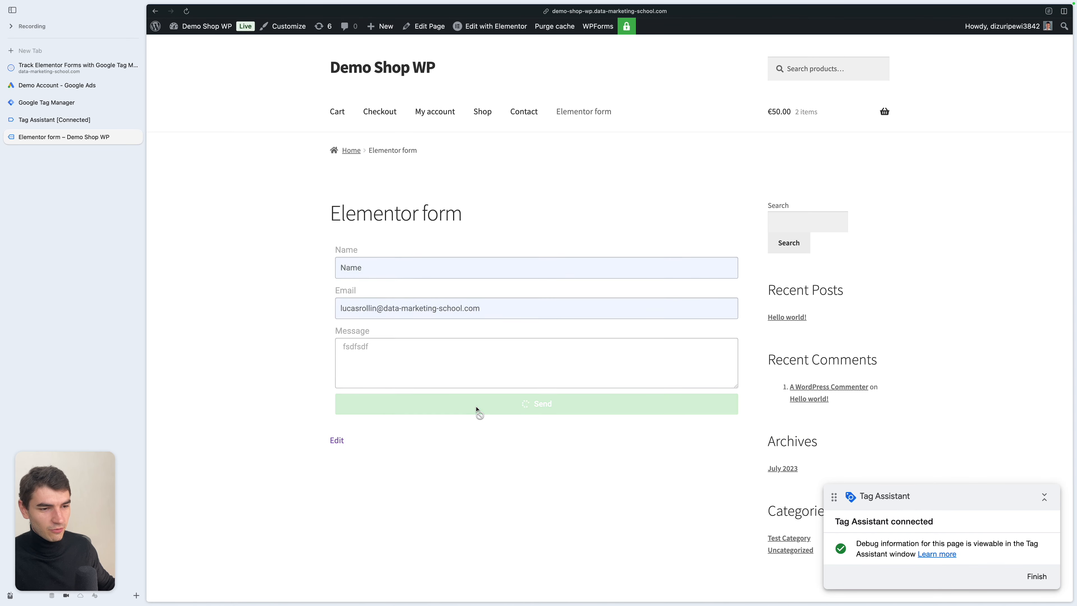
key(ctrl+Tab)
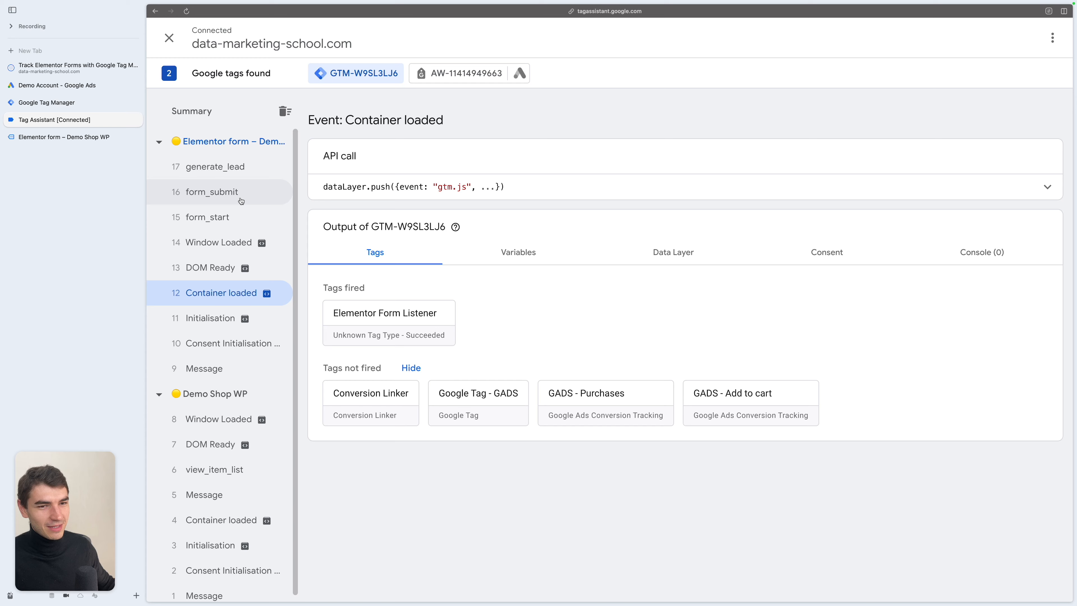
- Inspect the generate_lead event's data layer push, examining the form_data keys for the name and email fields
click(243, 167)
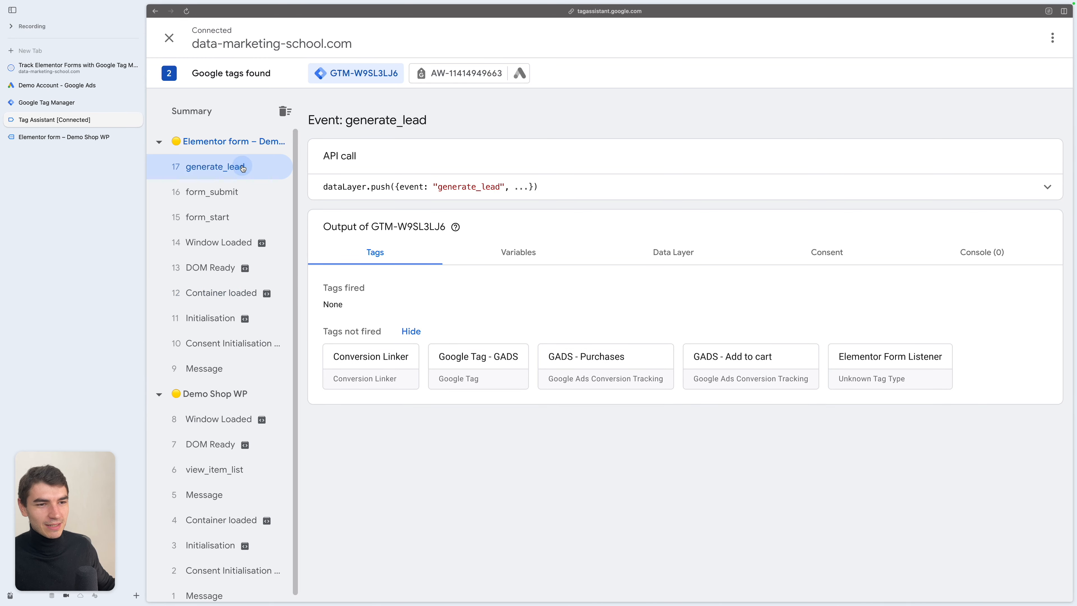
click(1046, 187)
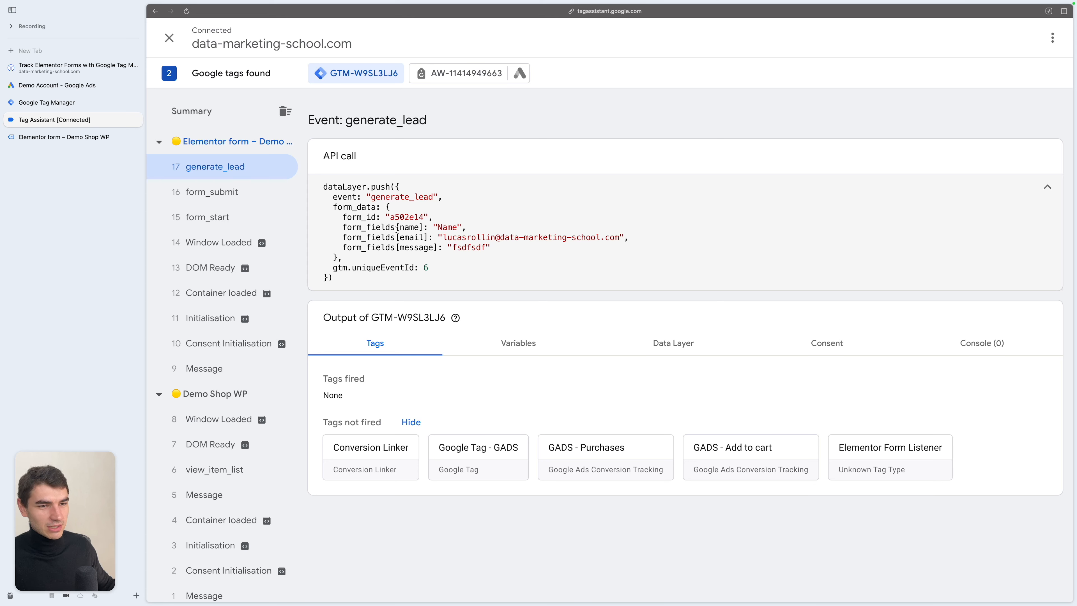
double_click(363, 207)
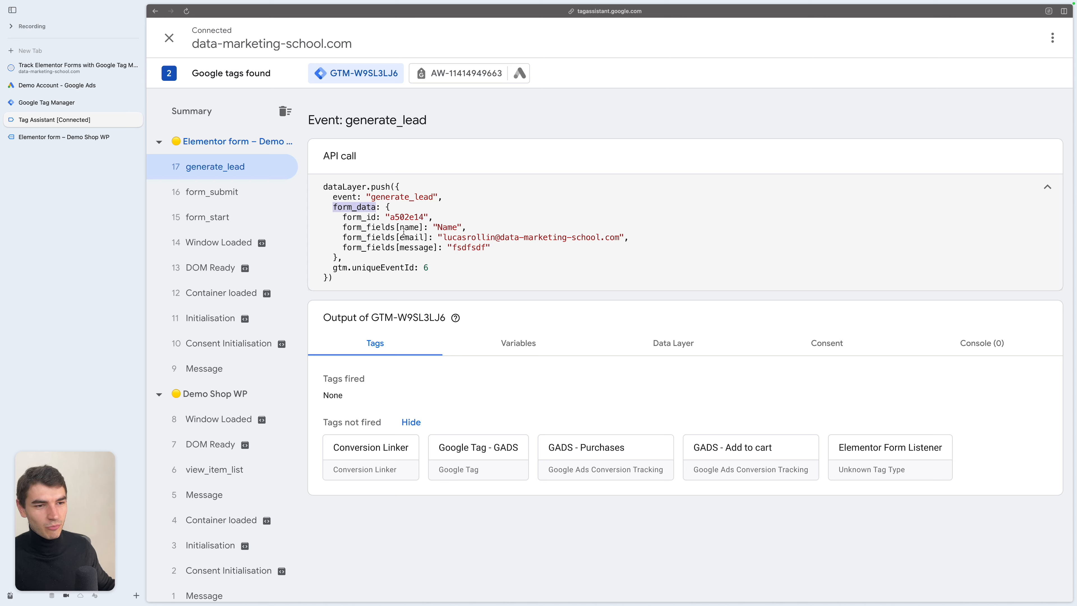
click(412, 231)
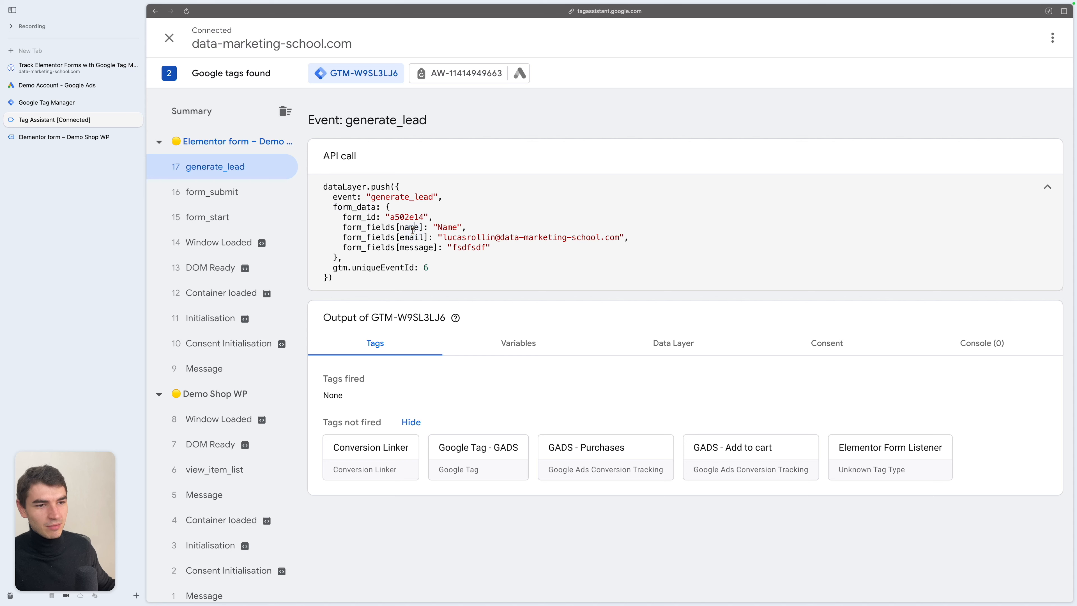
double_click(439, 230)
click(409, 239)
double_click(410, 238)
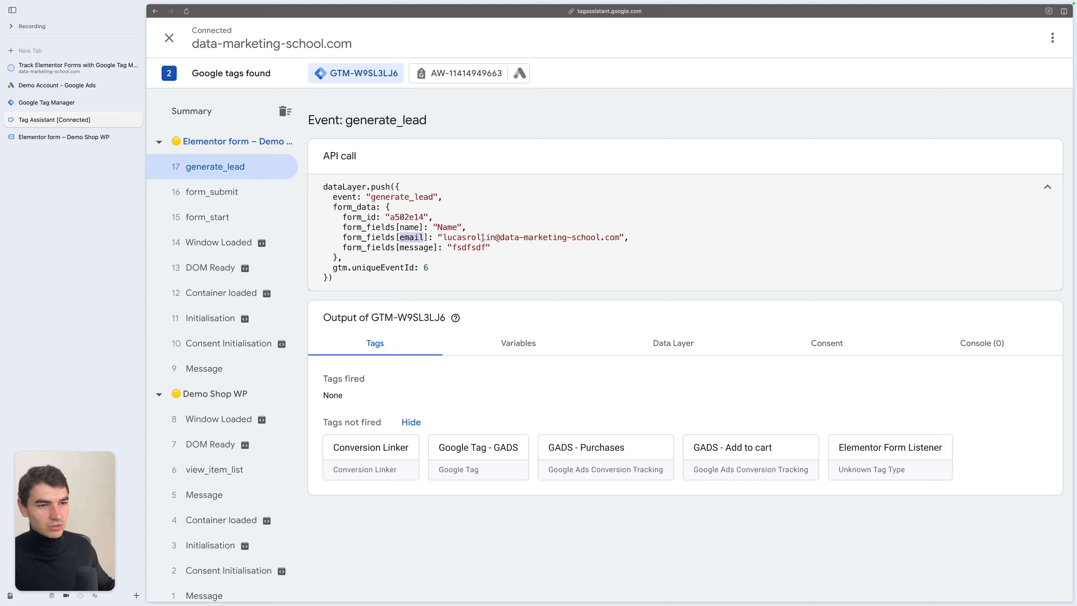
- Open the GADS - Submit form tag, enable user-provided data, and start creating a new user-provided data variable
key(ctrl+Tab)
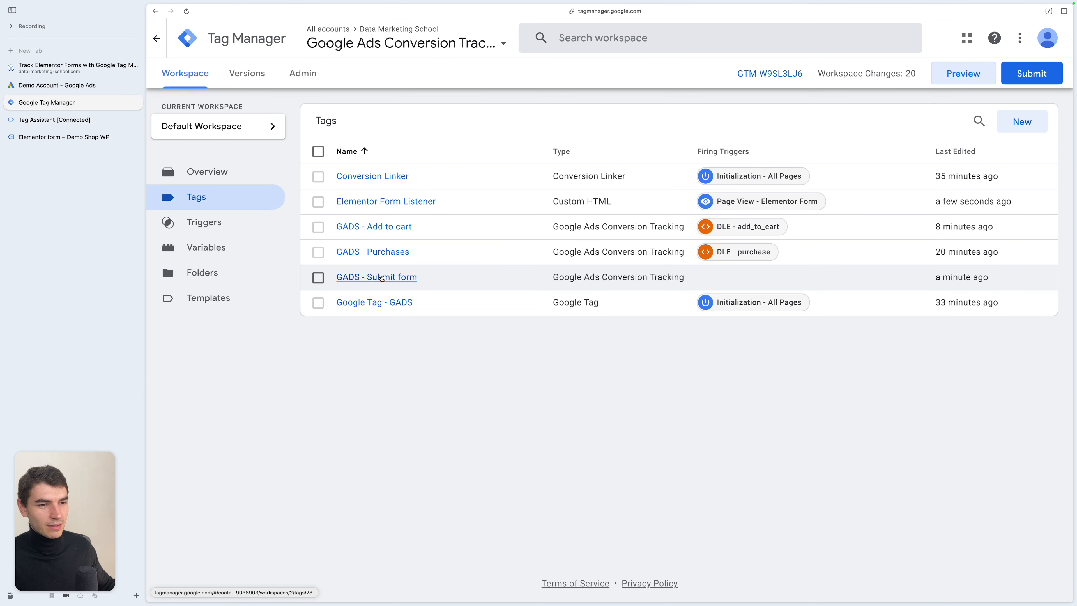
click(378, 276)
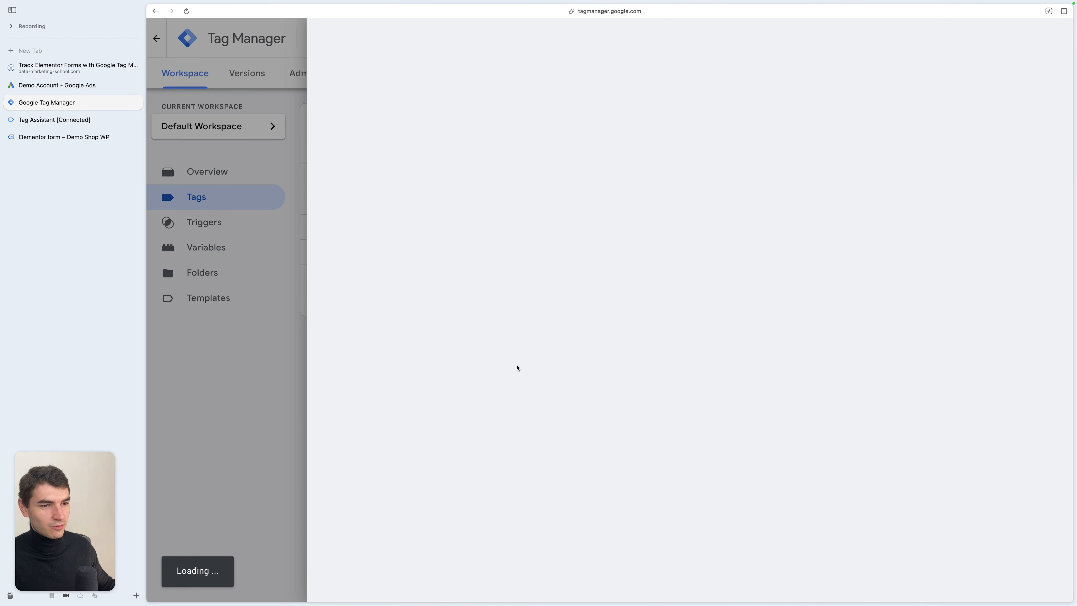
scroll(582, 337, down, 8)
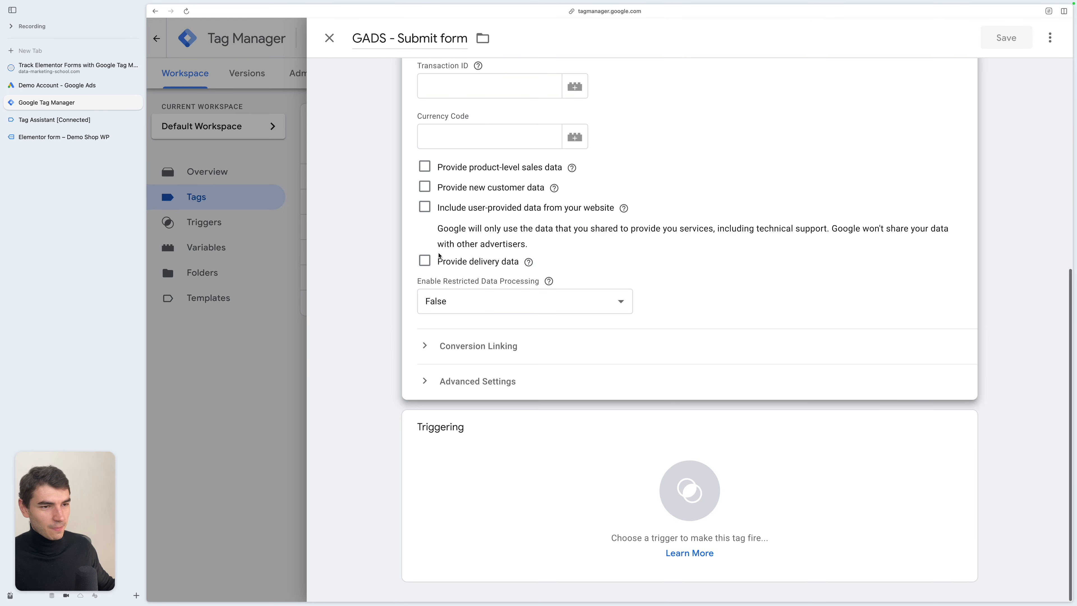
click(425, 208)
click(499, 266)
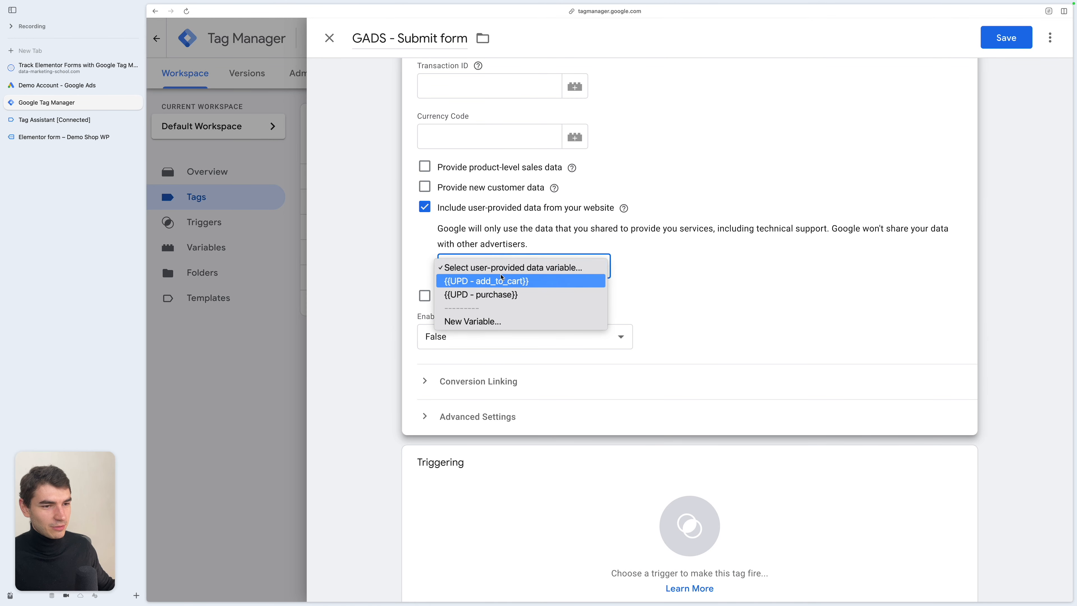
click(474, 320)
- Name the new User-Provided Data variable UPD - generate_lead and open the choices for its Email field
click(409, 38)
key(super+a)
text(UP)
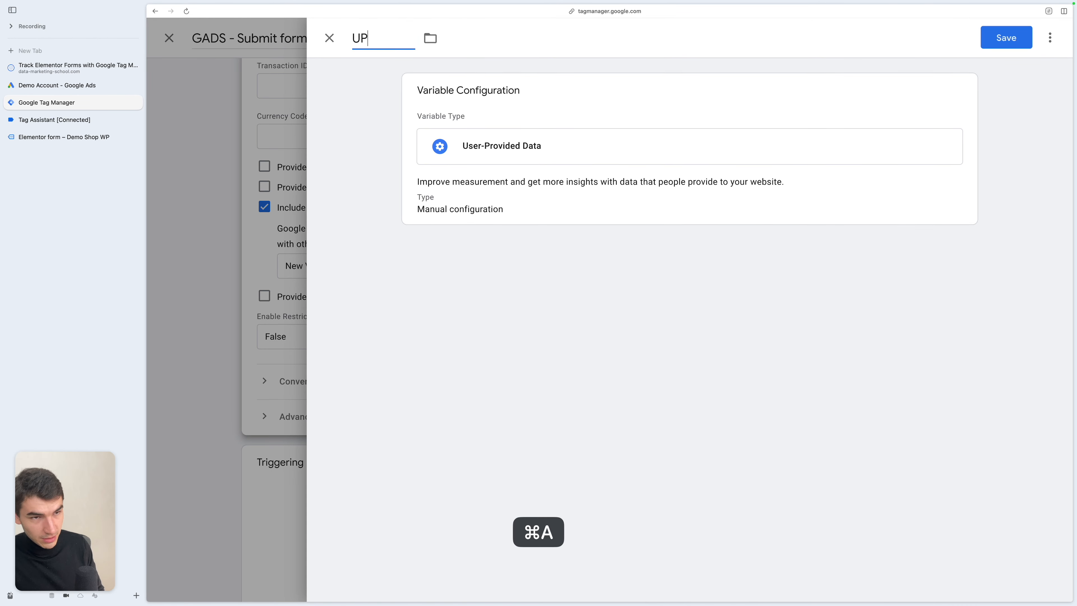
text(D - generate_lead)
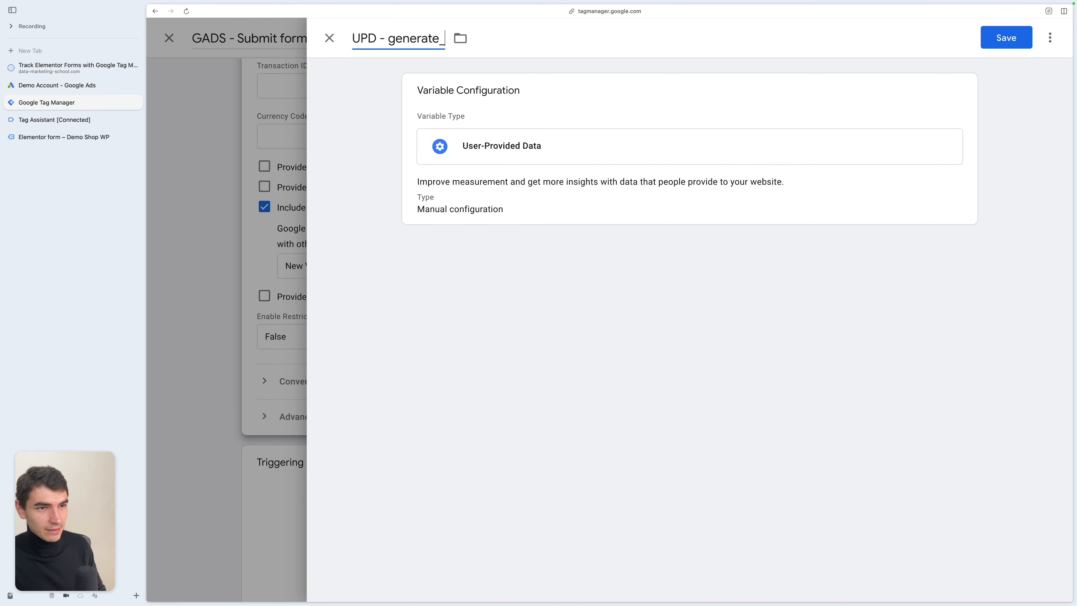
click(549, 187)
click(549, 182)
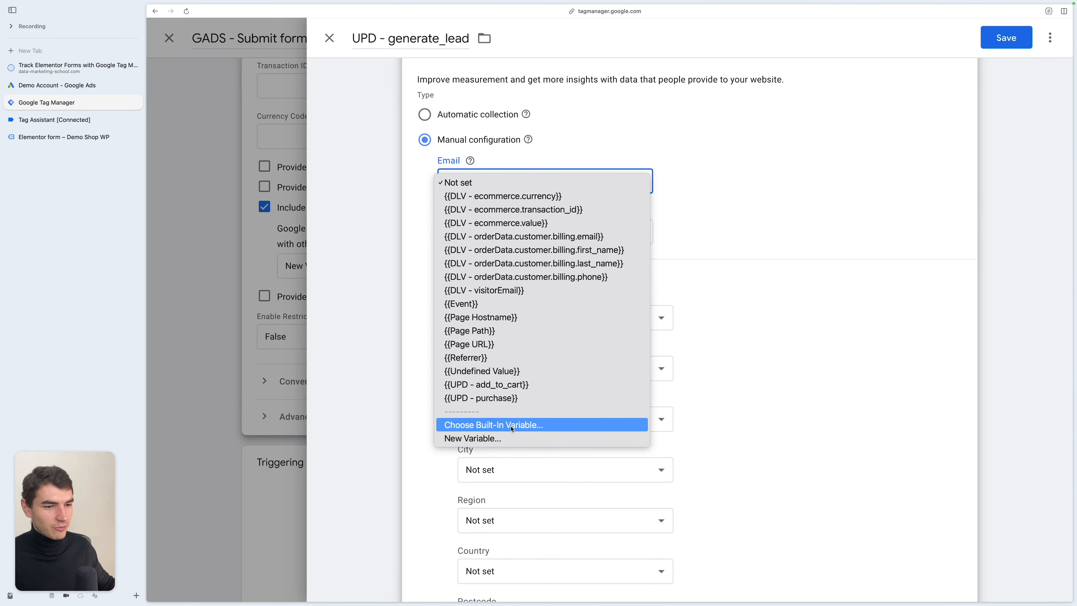
- Create a Data Layer Variable form_data.form_fields[email] for the Email field and save the UPD - generate_lead variable
click(493, 438)
text(ta)
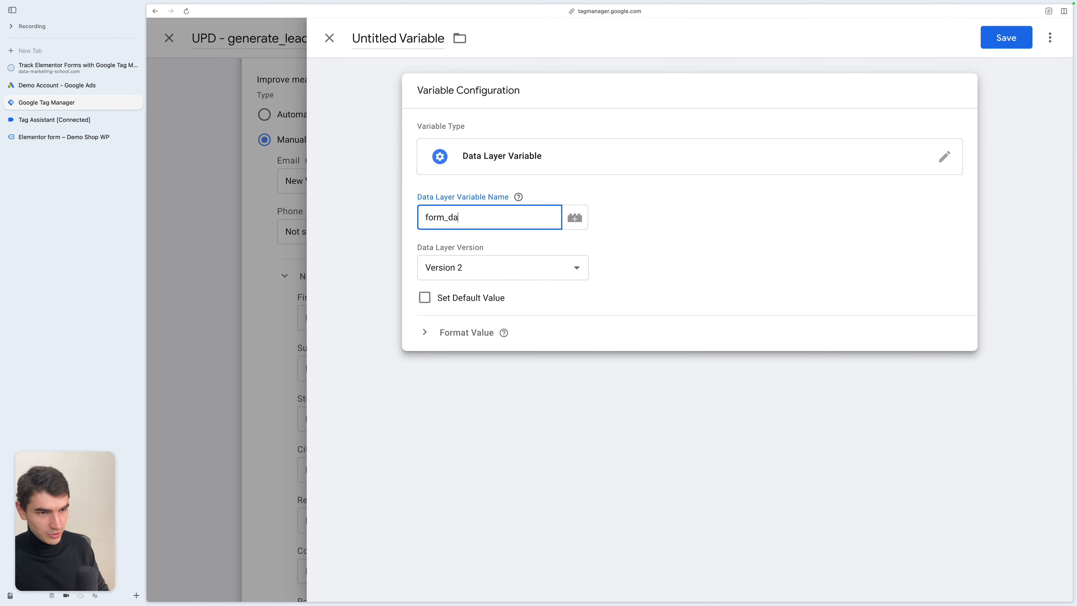
text(.form_fields[])
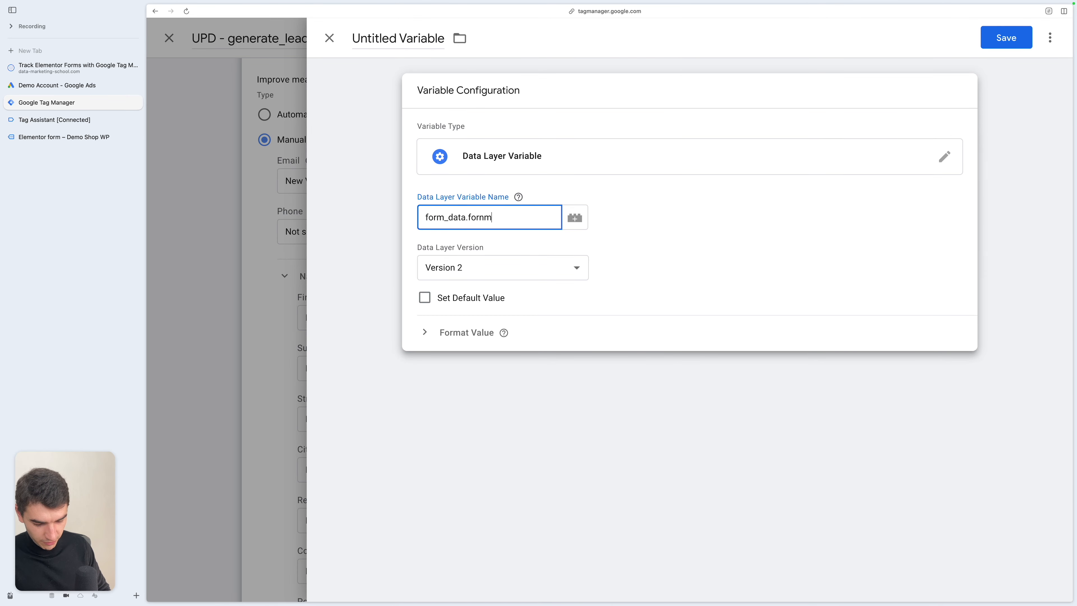
key(Left)
text(email)
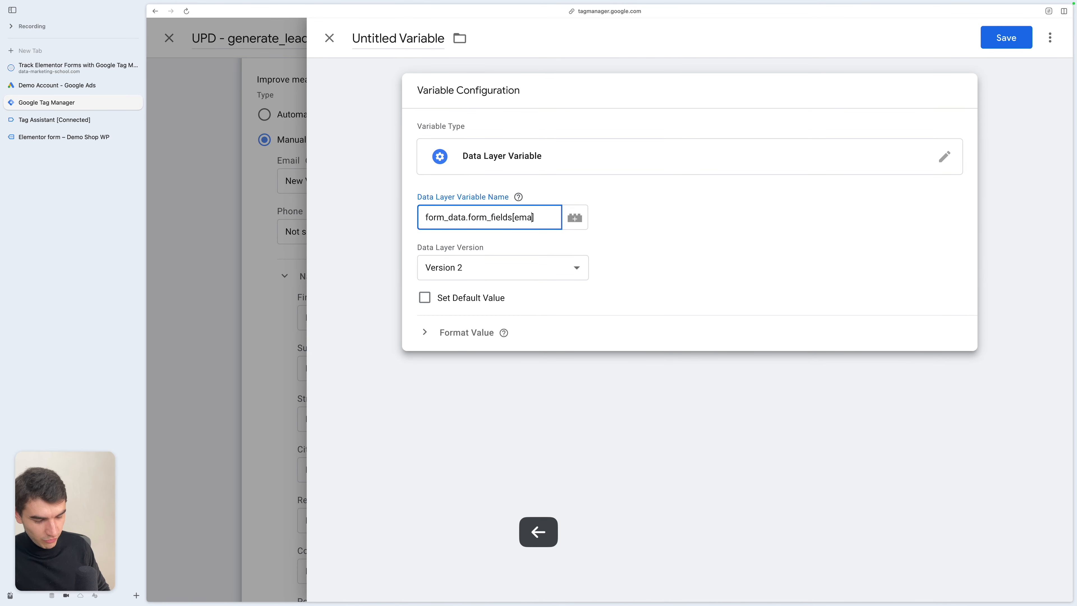
key(super+a)
key(super+c)
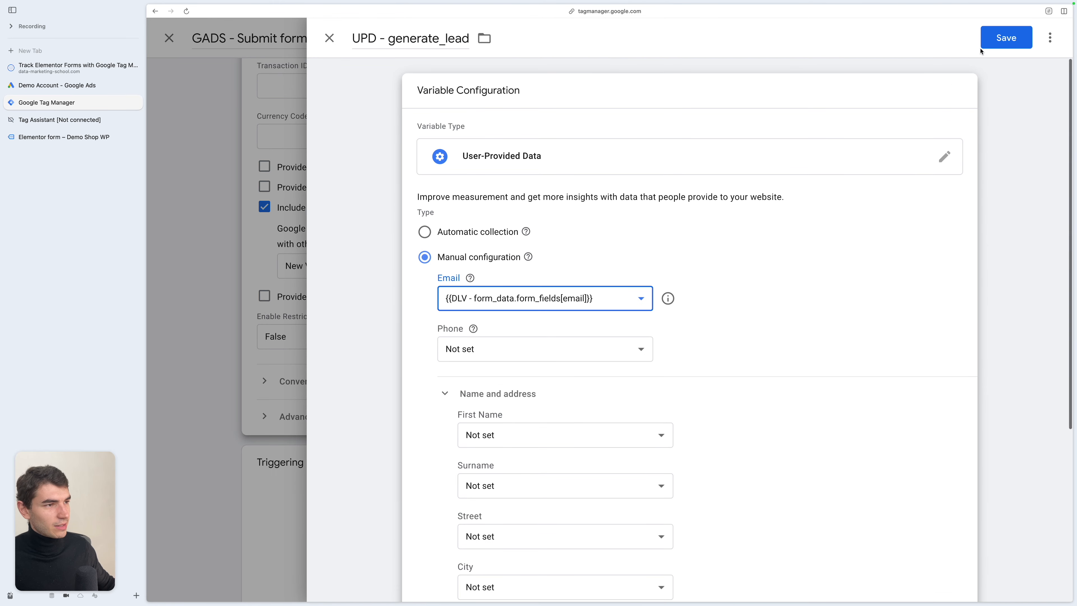
click(983, 45)
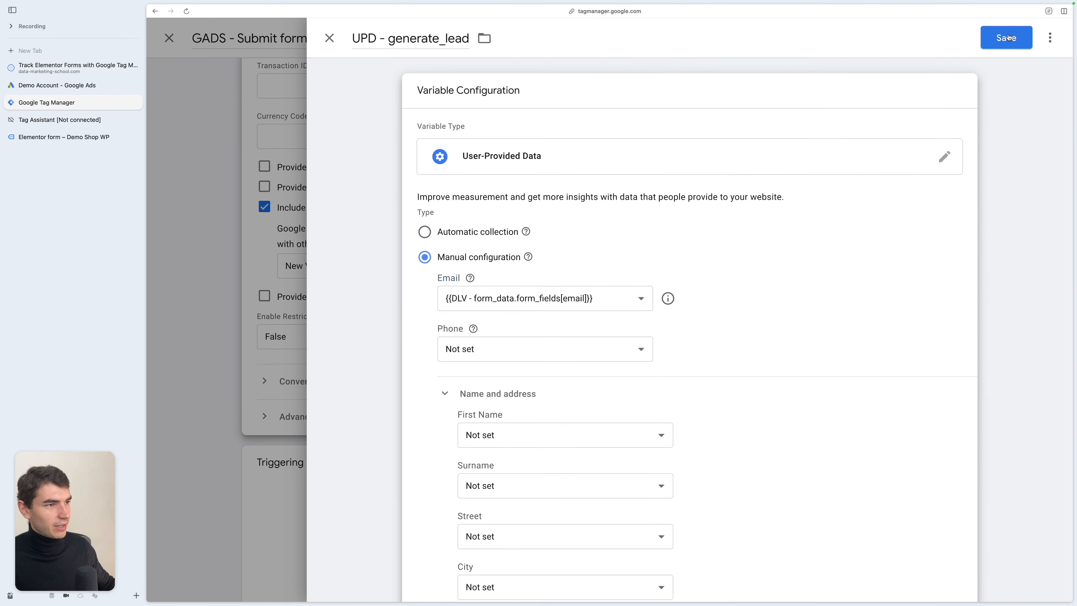
- Add a new Custom Event trigger for event generate_lead, named DLE - generate_lead, as the tag's firing trigger
click(695, 479)
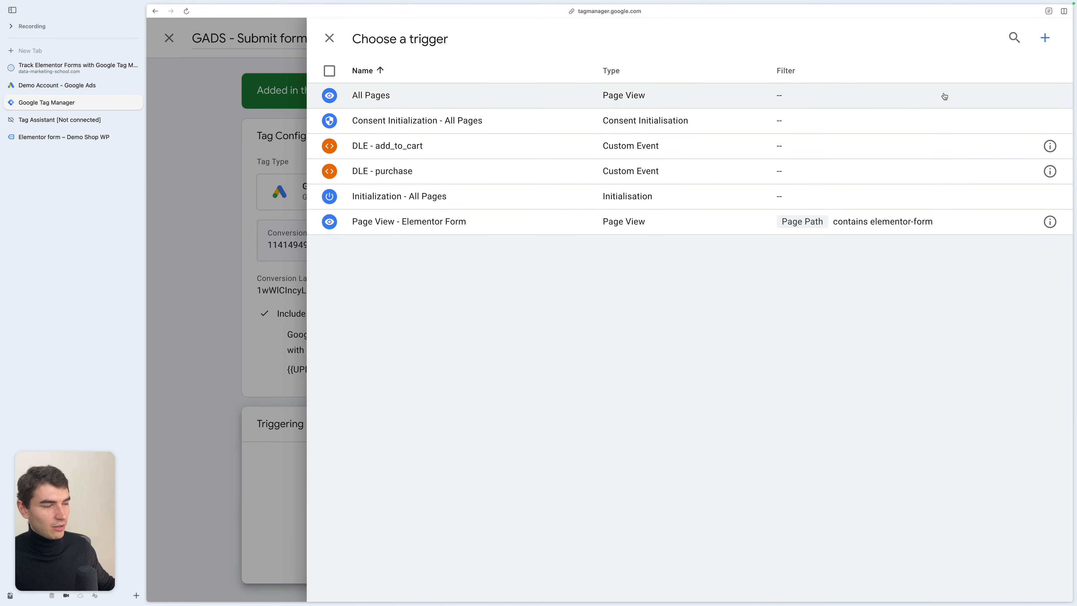
click(1044, 38)
click(821, 150)
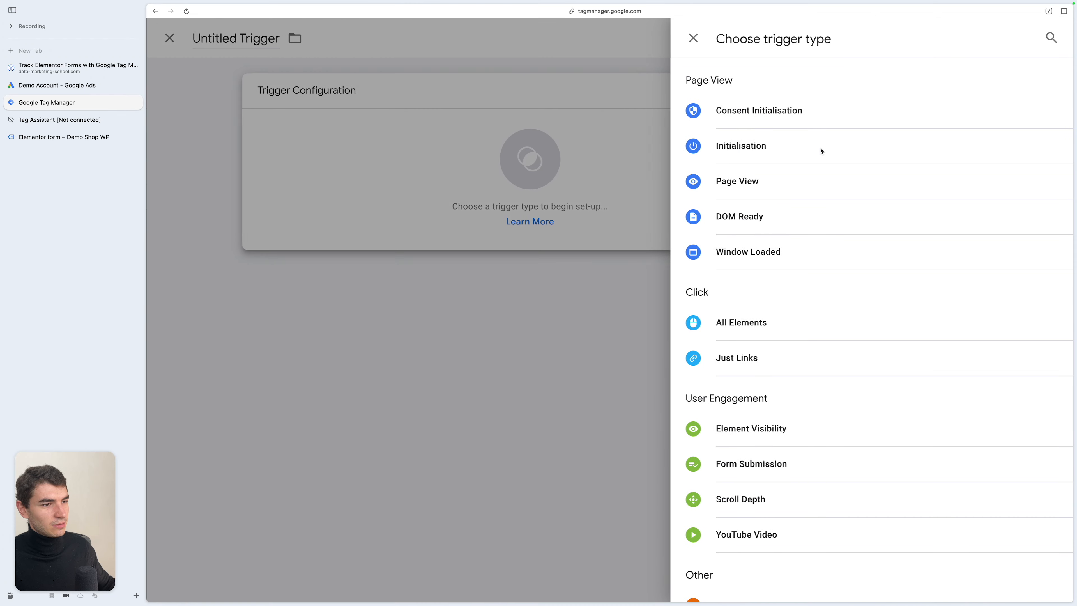
scroll(850, 310, down, 3)
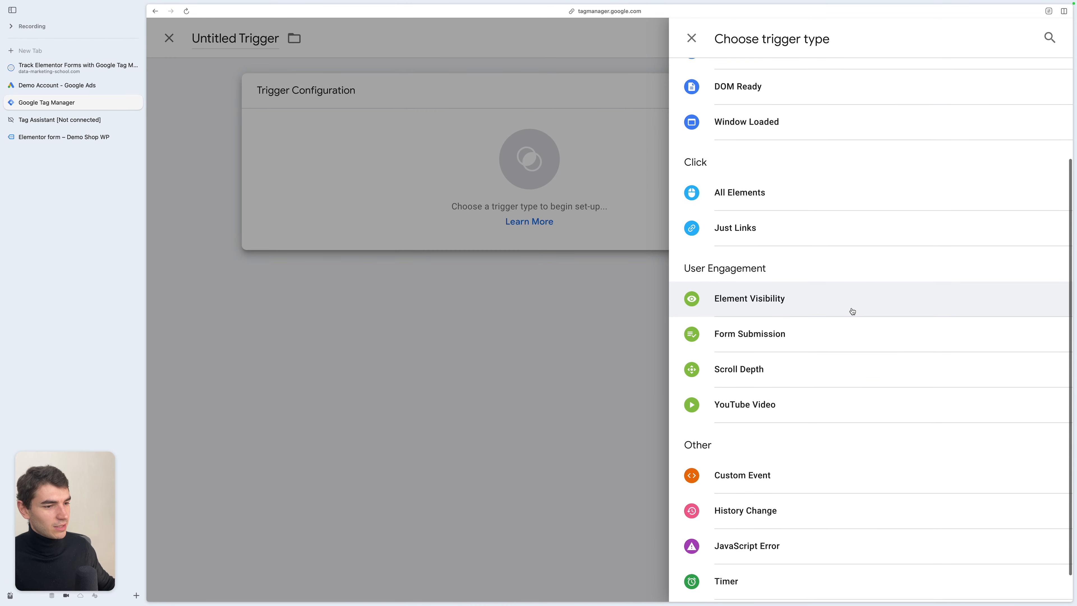
click(743, 475)
click(499, 219)
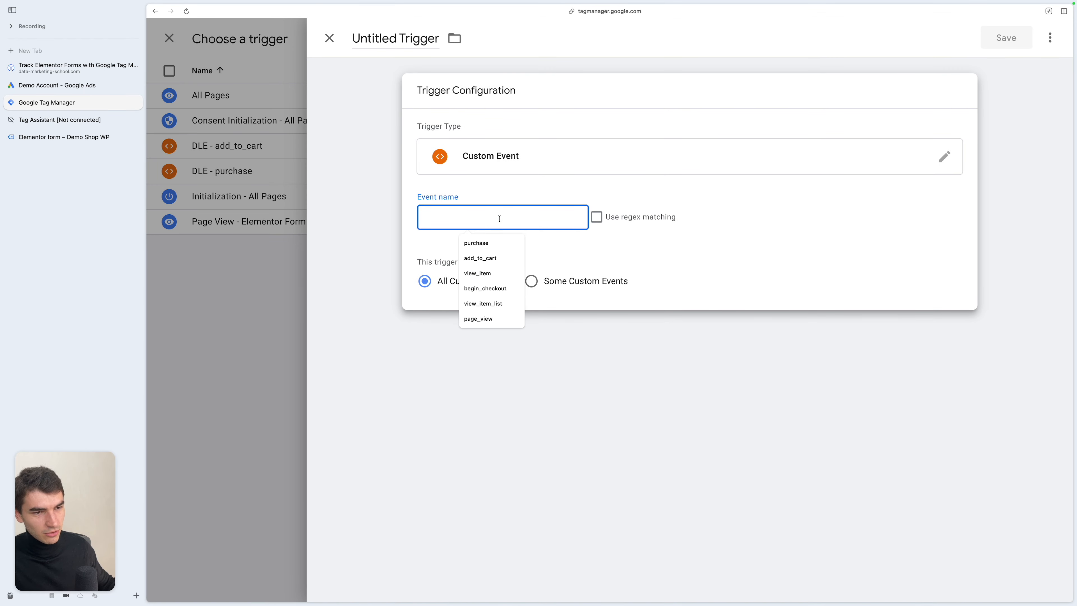
key(super+v)
double_click(418, 38)
key(super+a)
text(DLE )
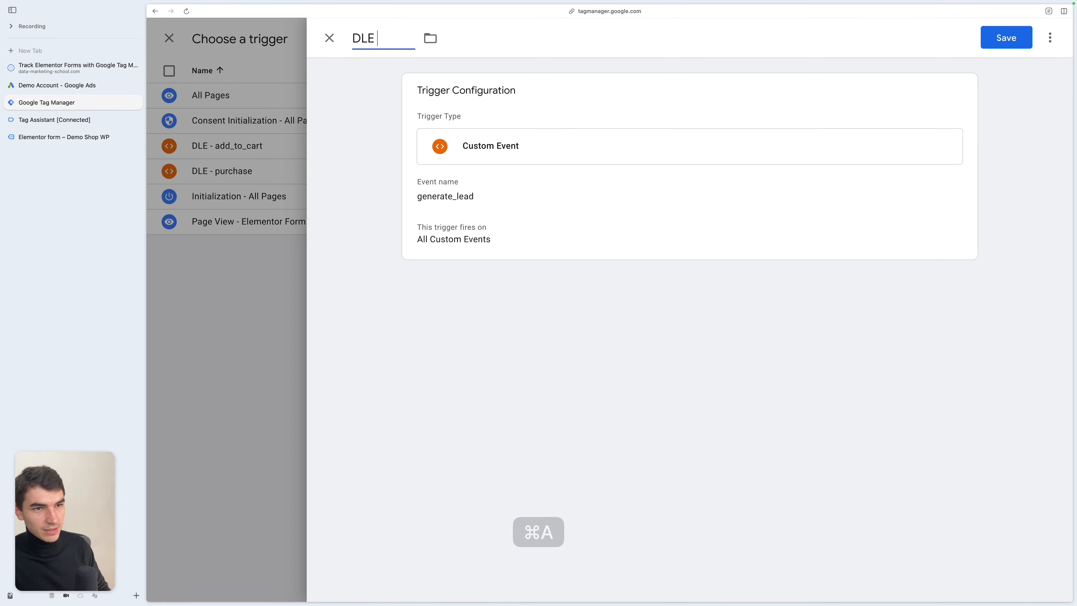
text(- generate_lead)
key(Return)
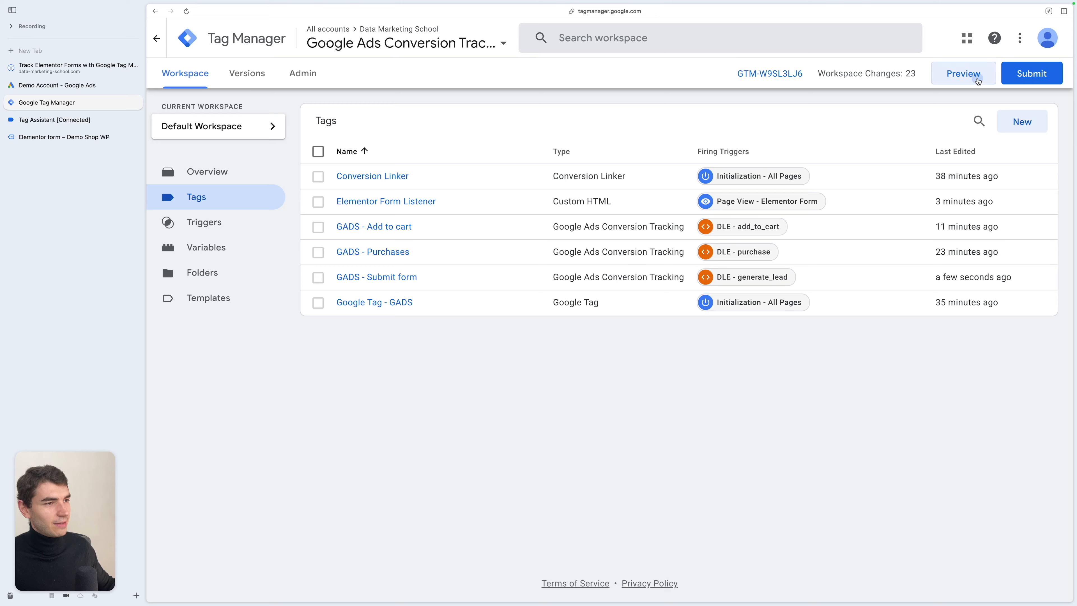
- Save the GADS - Submit form tag and inspect its firing details on the generate_lead event in Preview
click(976, 78)
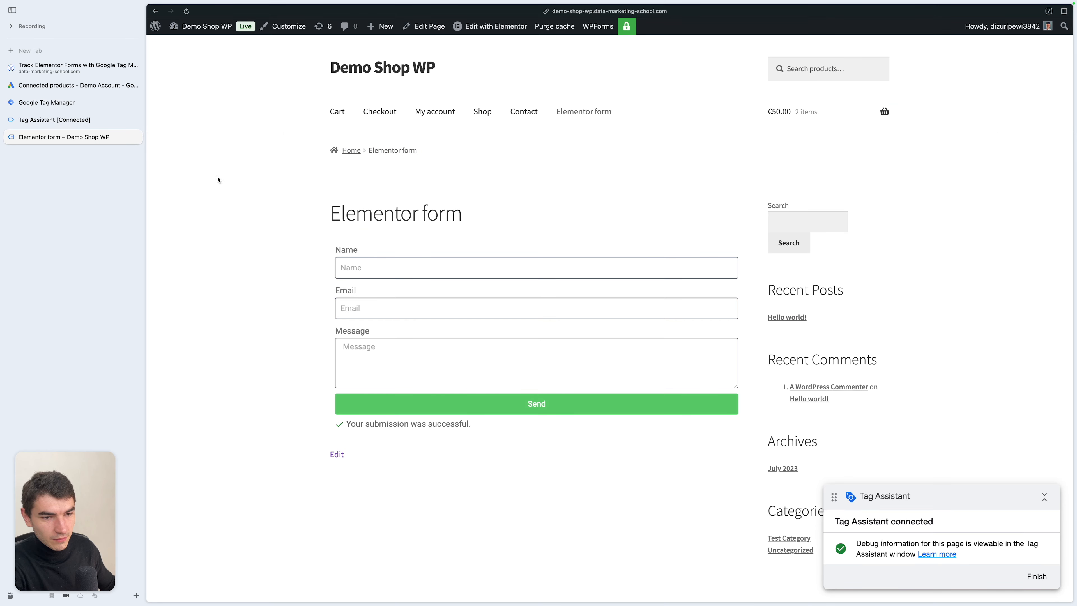
click(97, 123)
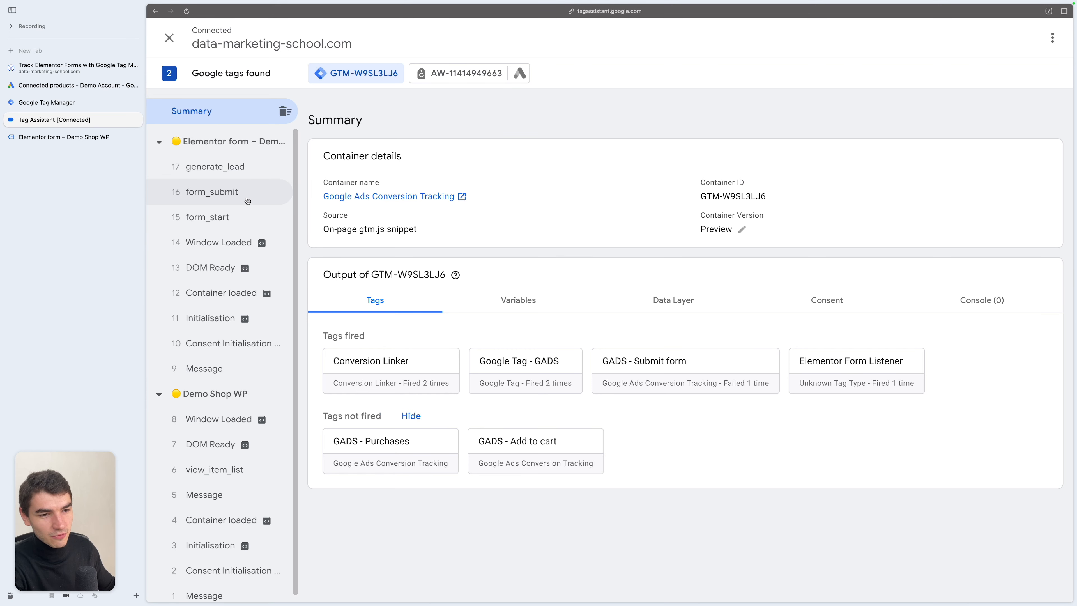
click(216, 166)
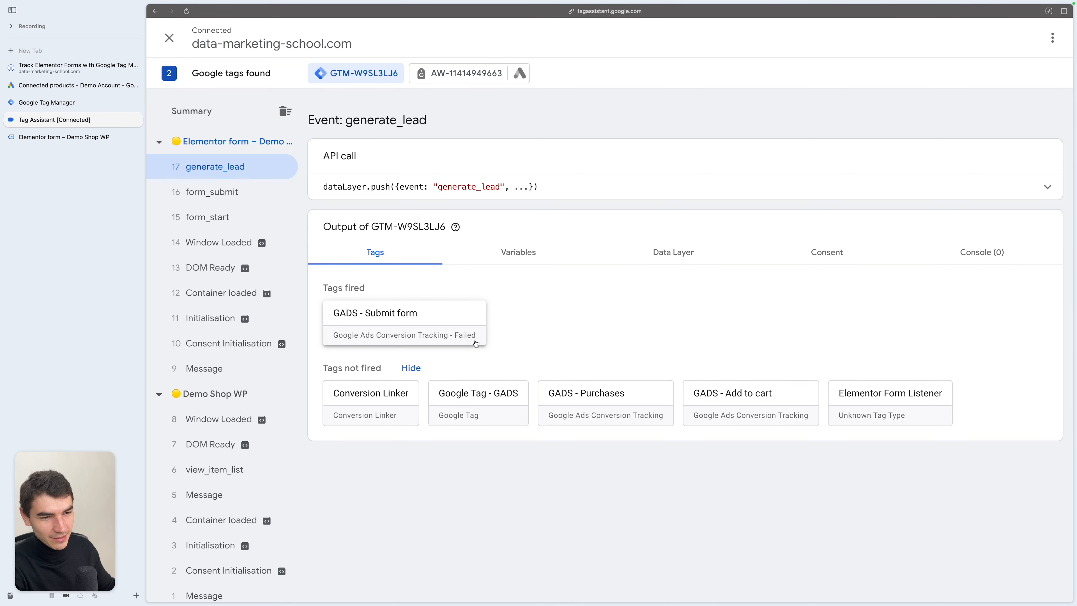
click(405, 325)
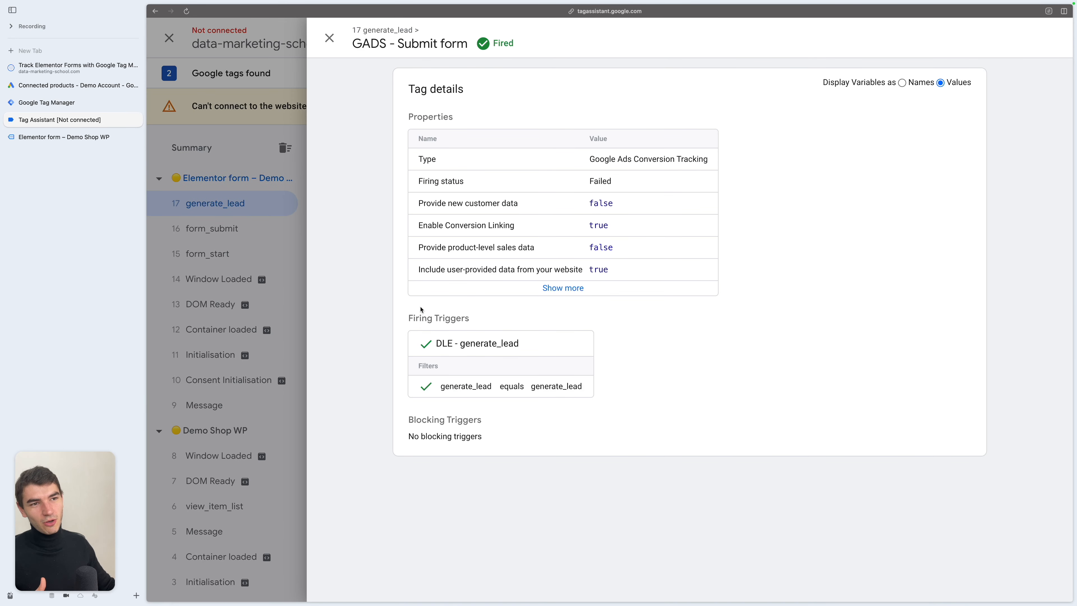
click(280, 298)
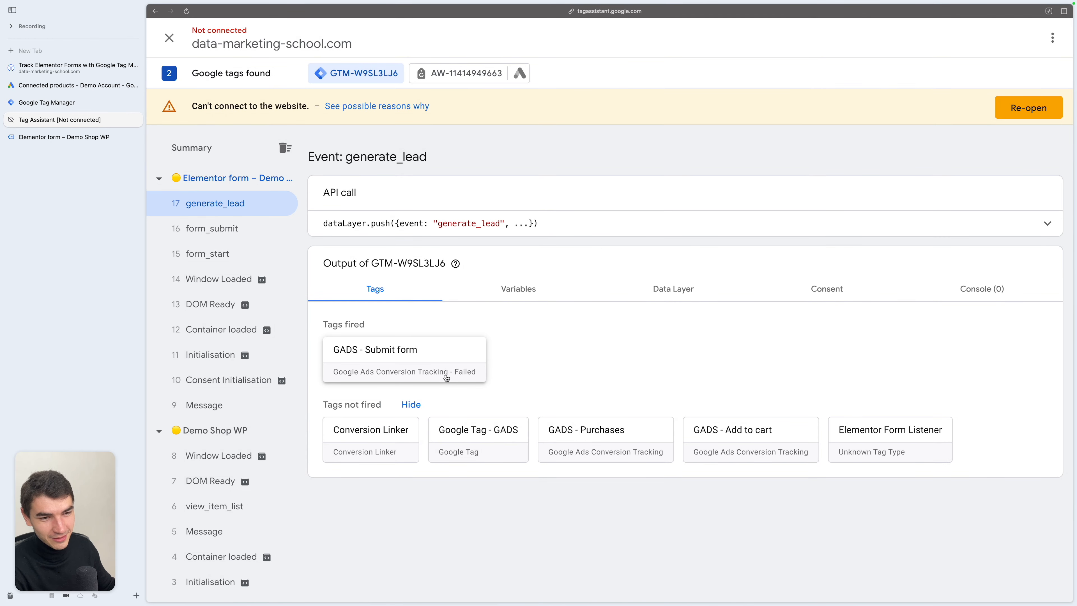
- Review the hits sent by the Google Ads tag for the generate_lead and purchase events
click(468, 77)
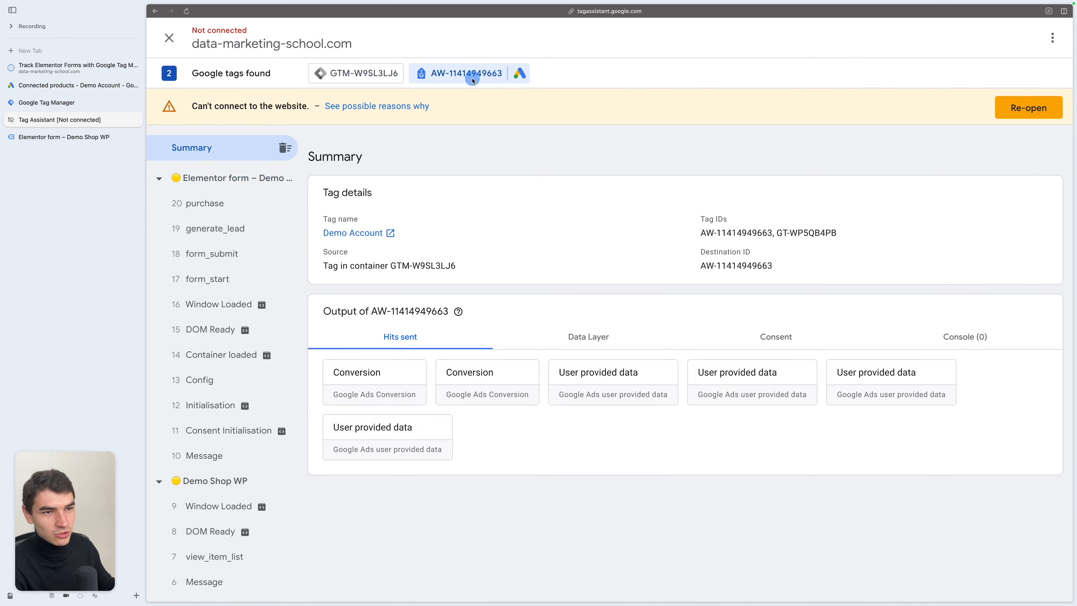
click(224, 230)
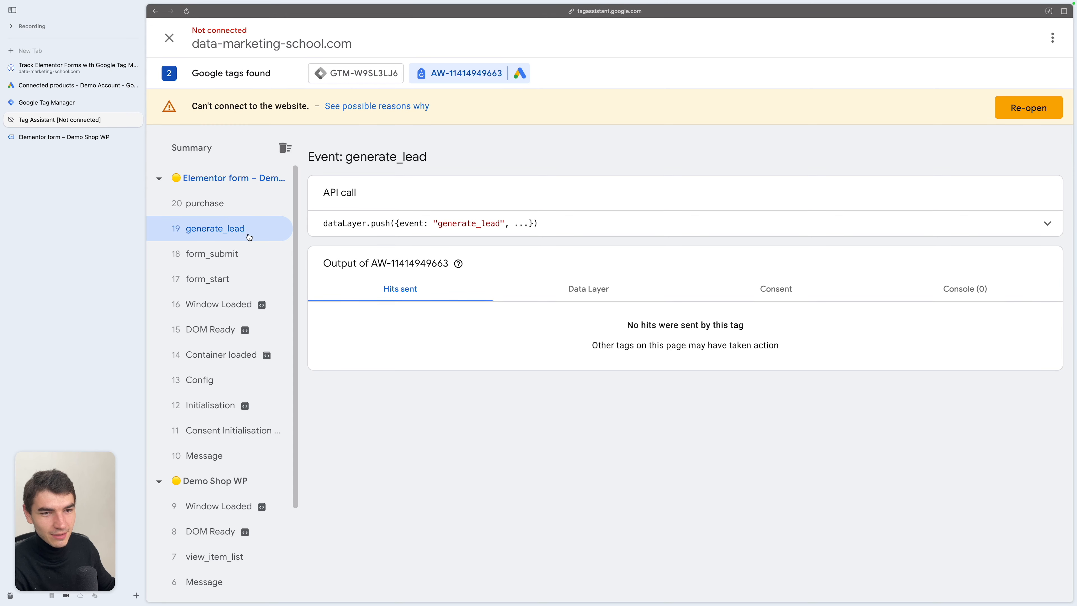
click(224, 204)
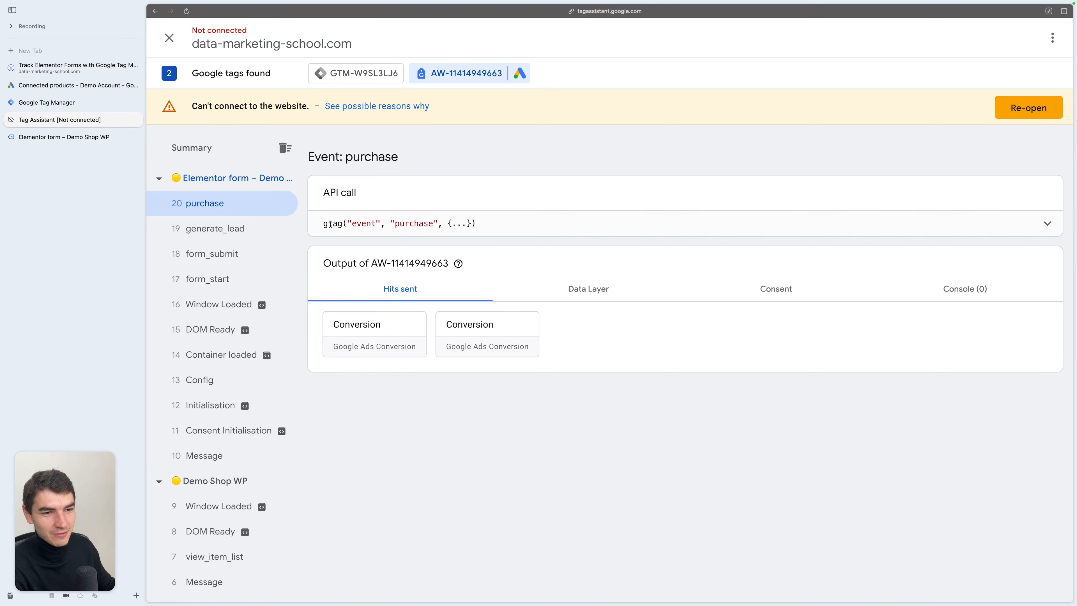
- Inspect the parameters of the purchase event's Google Ads conversion hits in Tag Assistant
click(363, 325)
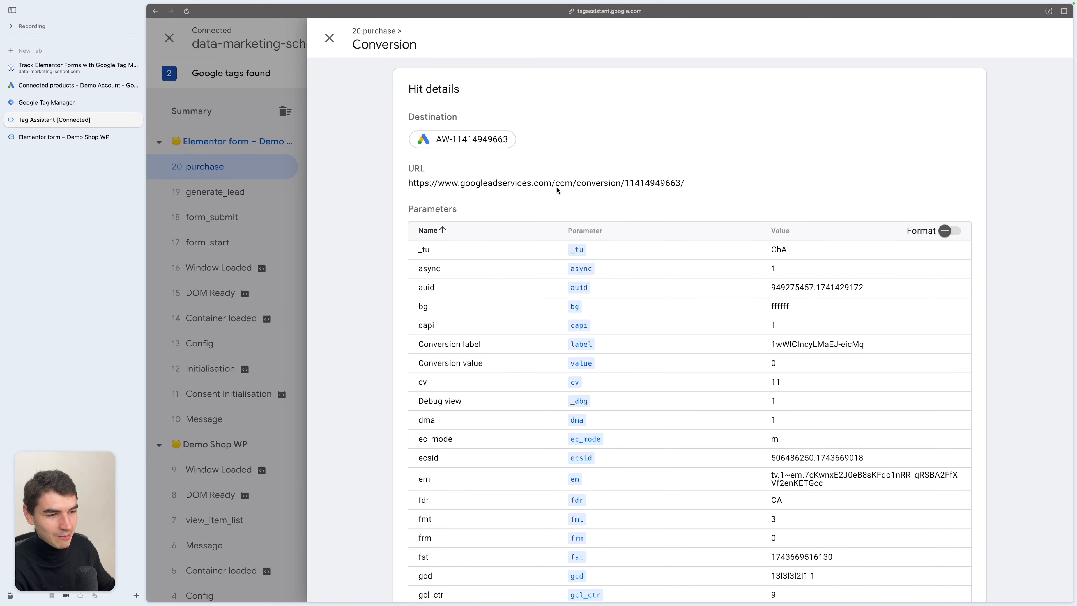
key(Escape)
click(504, 306)
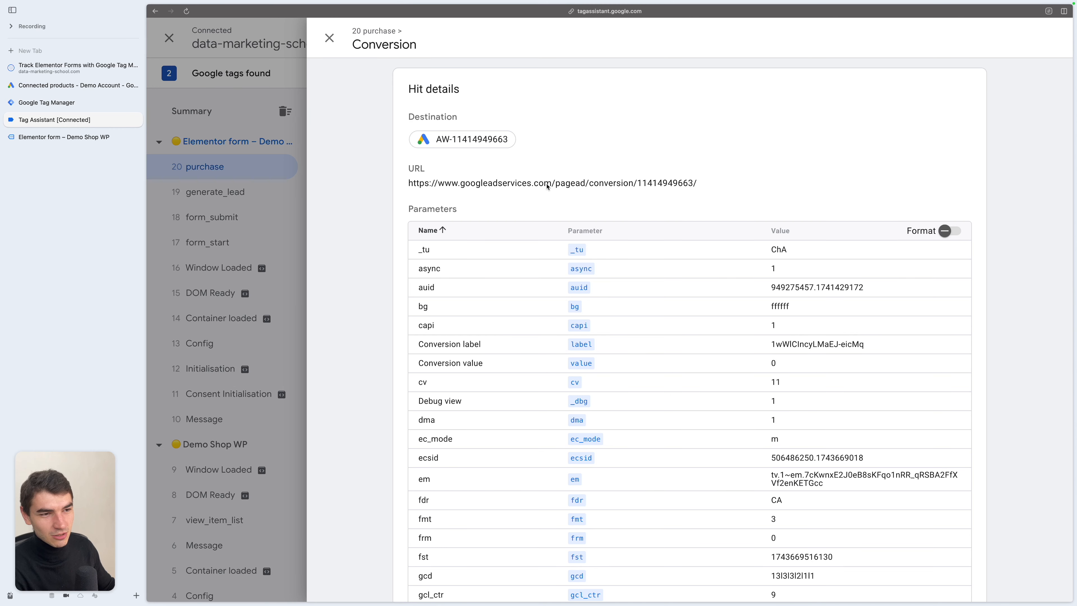
scroll(373, 238, down, 2)
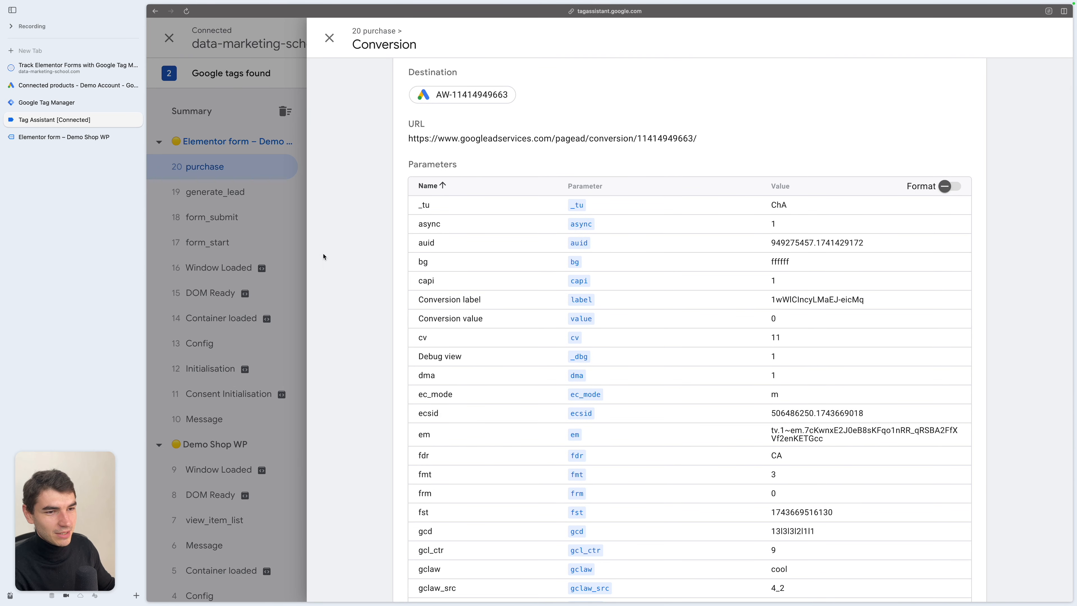
scroll(441, 388, down, 1)
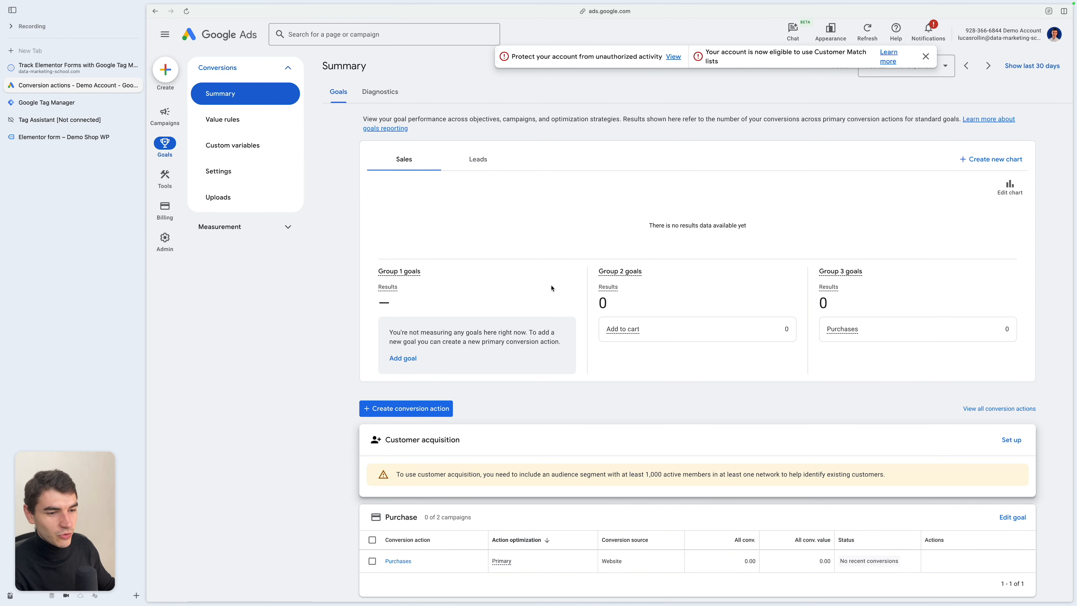
- Review the conversion actions' statuses in Google Ads and the tags the GTM container fired in Preview
scroll(552, 288, down, 6)
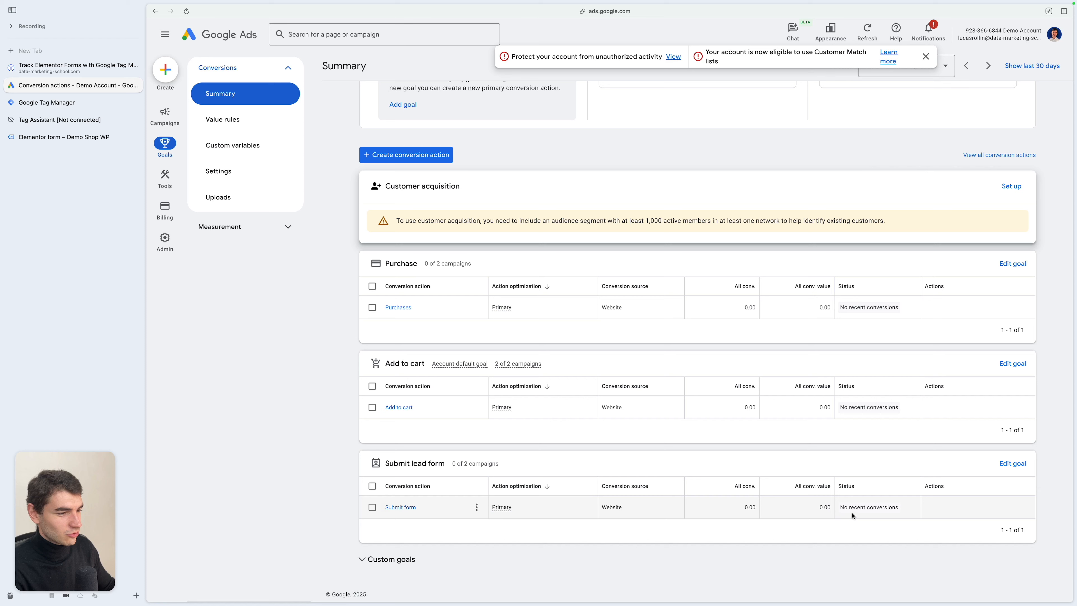
mouse_move(871, 514)
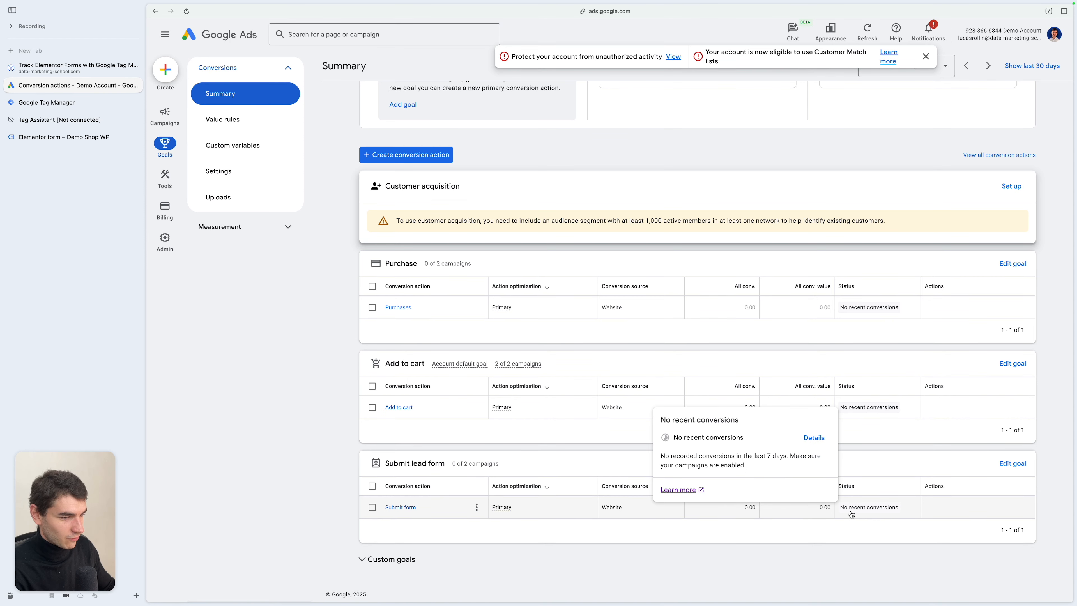
key(ctrl+Tab)
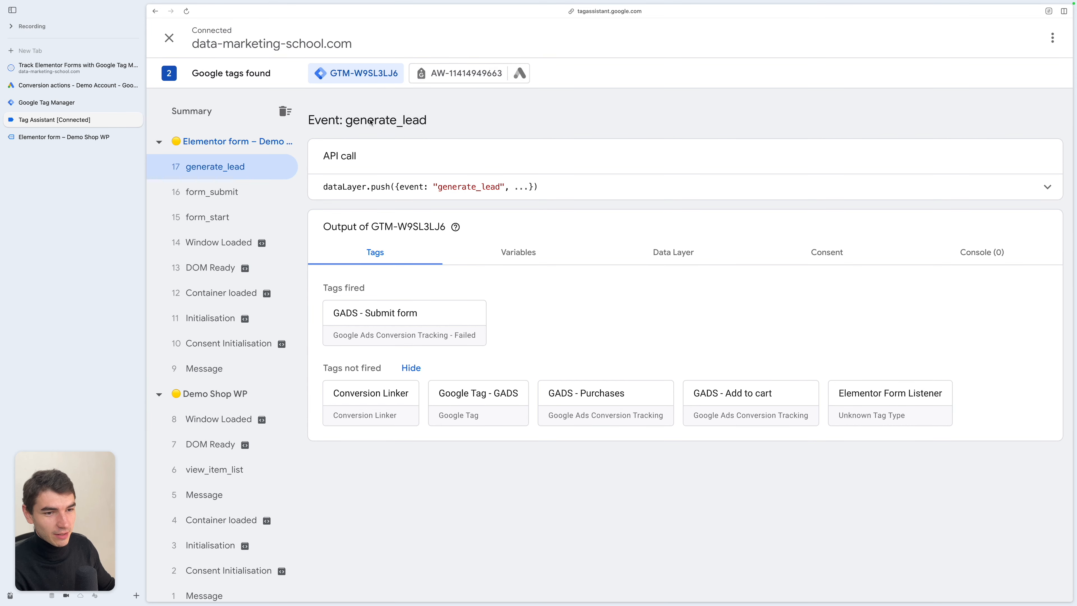
click(462, 75)
click(242, 176)
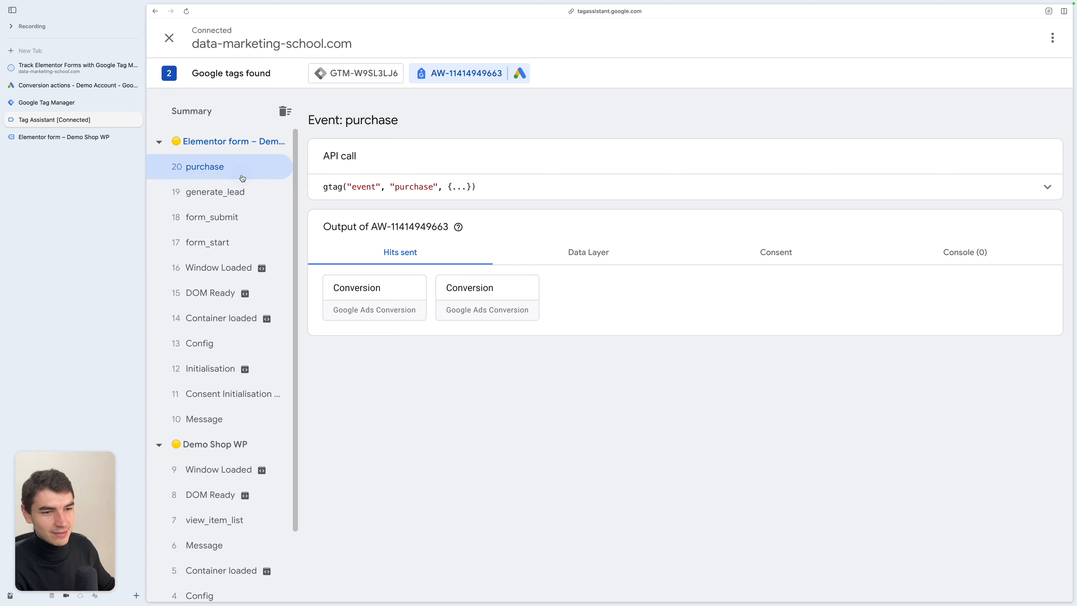
click(394, 305)
click(276, 294)
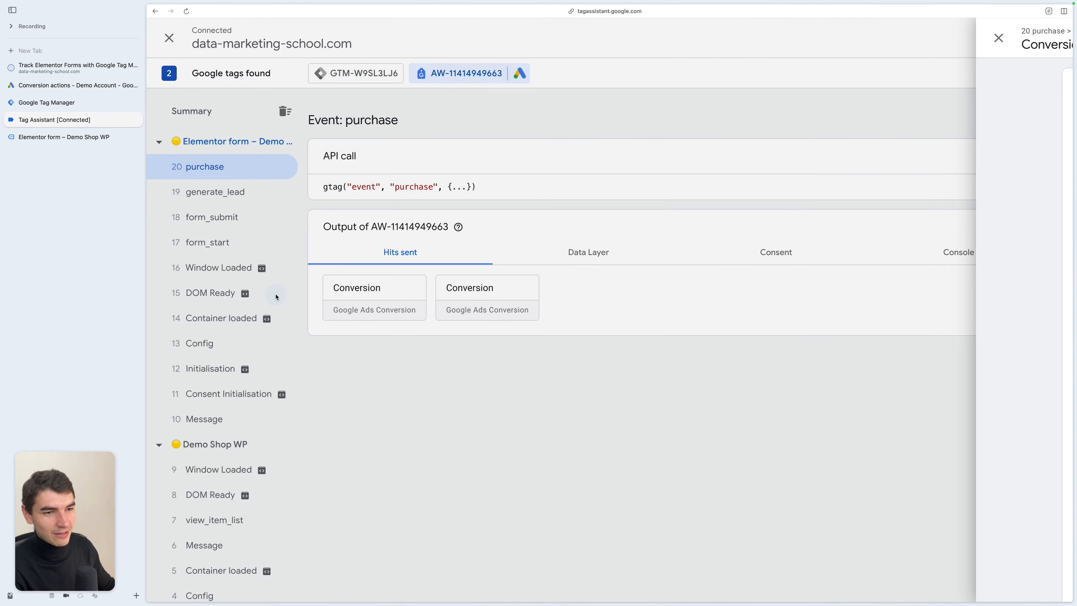
click(355, 73)
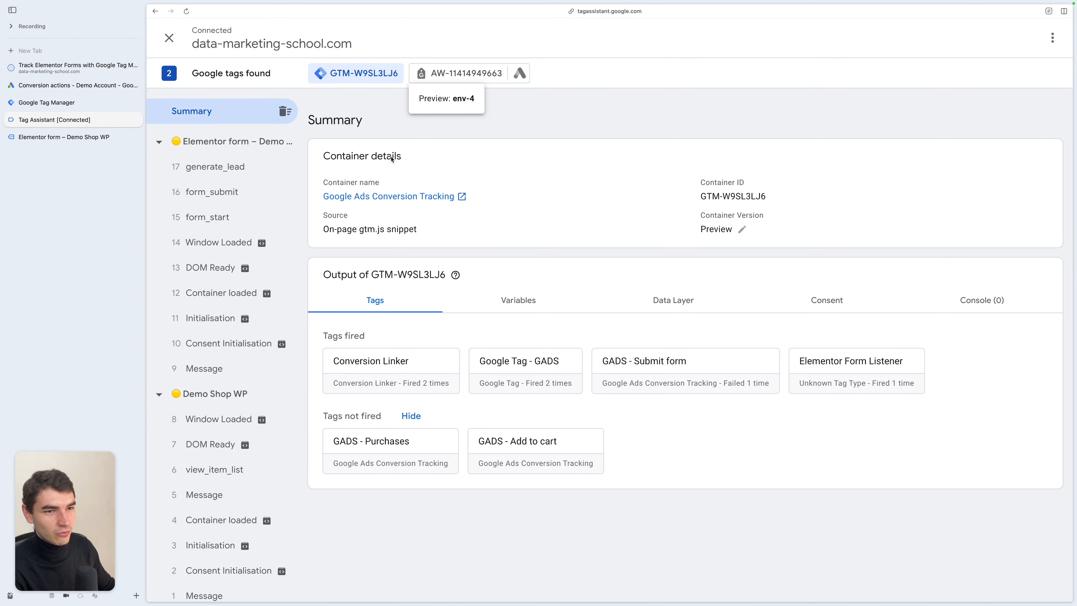
click(256, 167)
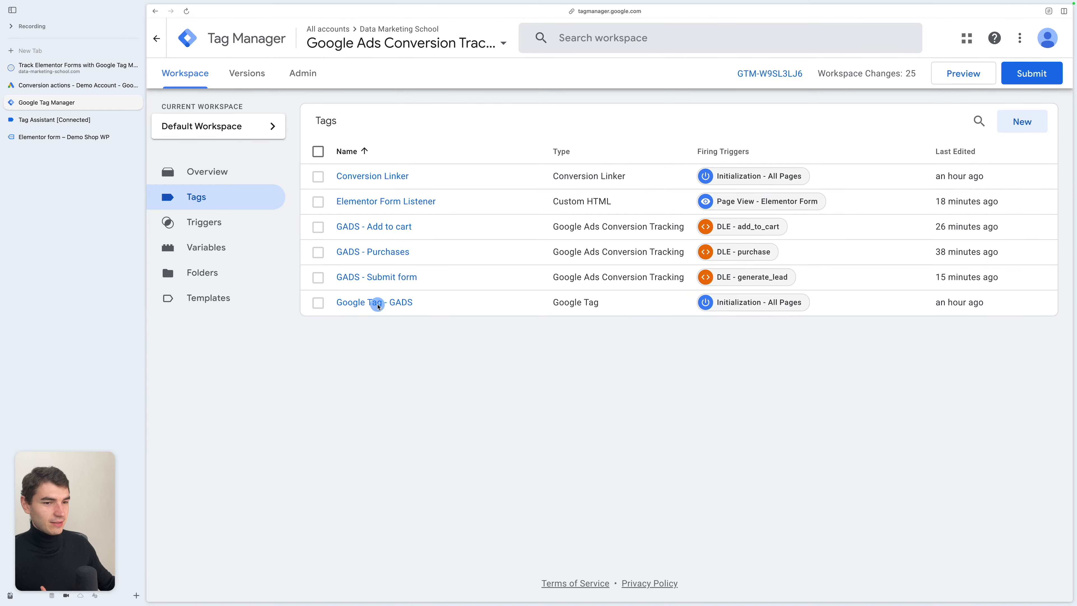
- Turn off automatic detection of history changes, scrolls, outbound clicks, form interactions, video engagement and file downloads for the Google tag
click(396, 302)
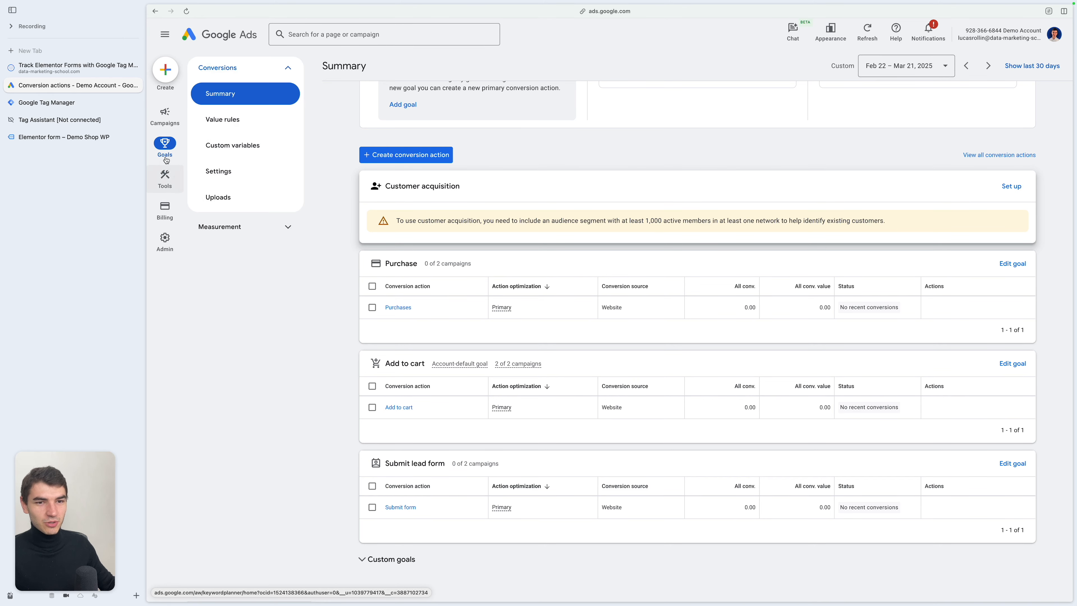
click(165, 177)
click(228, 246)
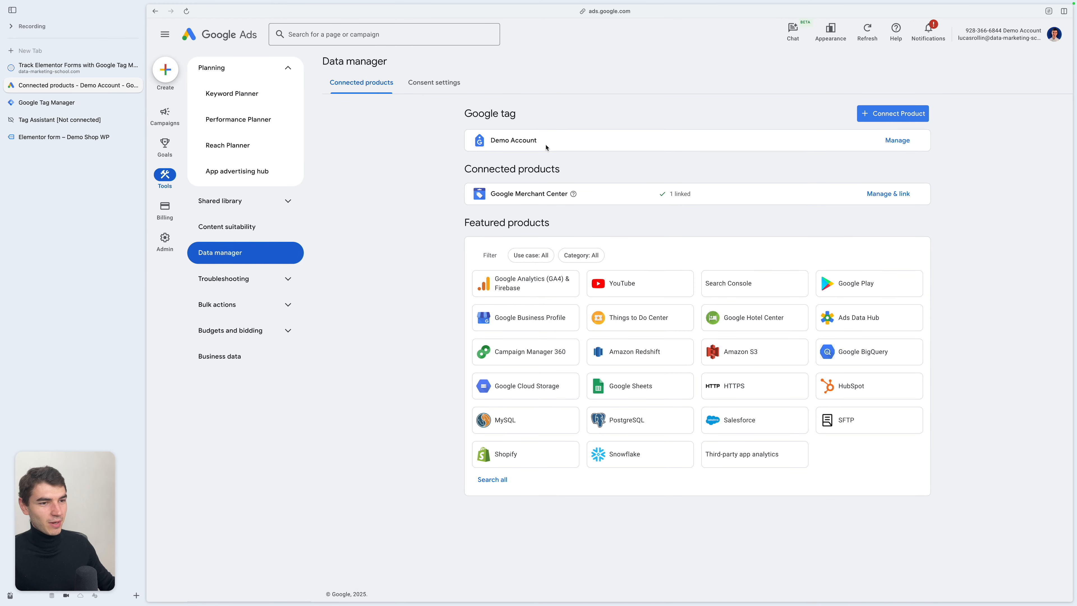
click(897, 141)
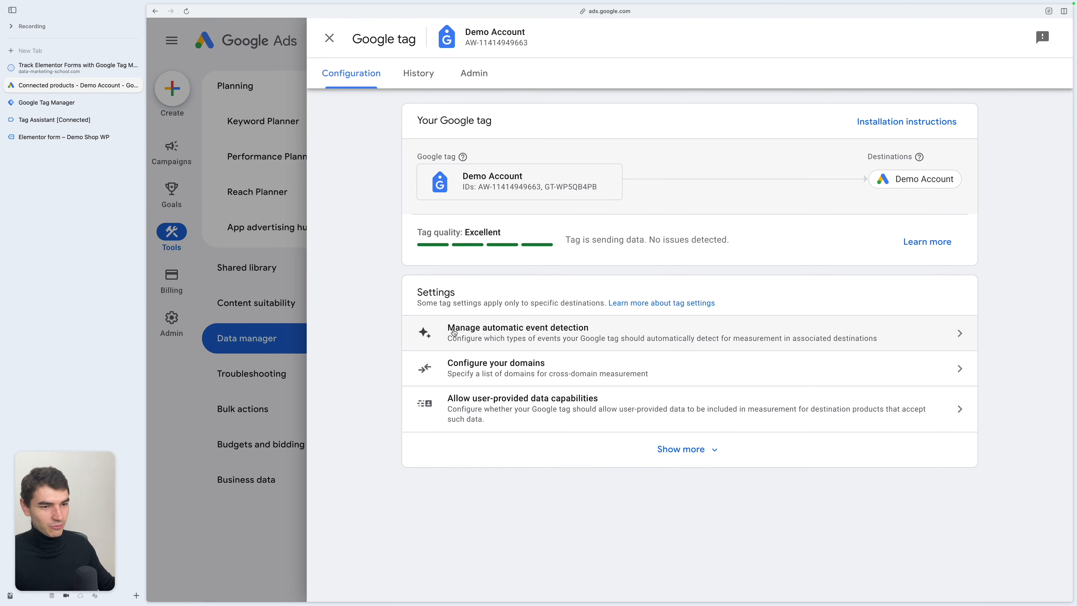
click(617, 339)
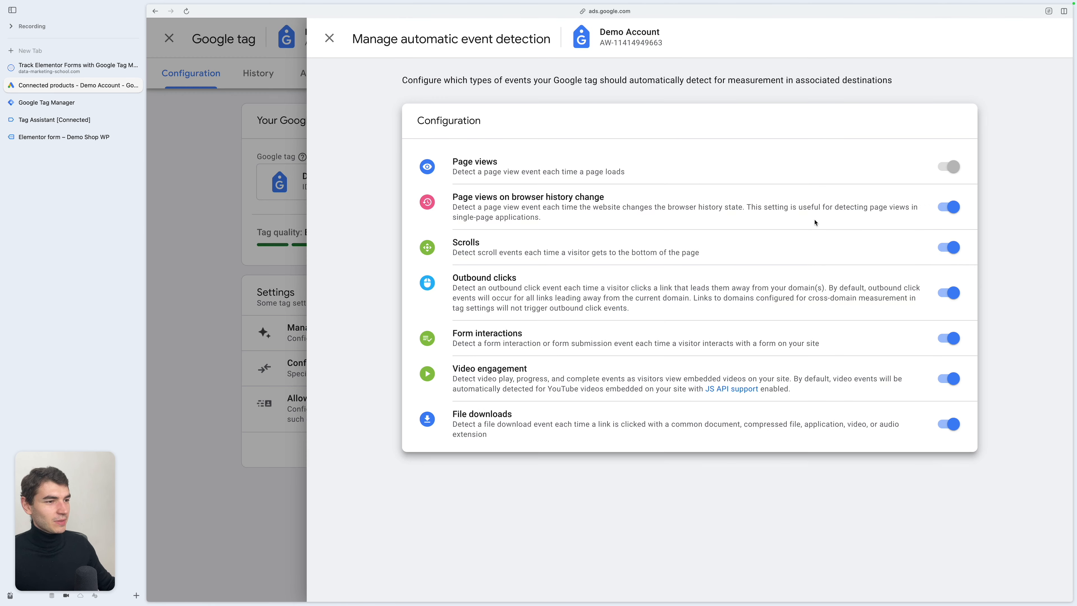
click(949, 207)
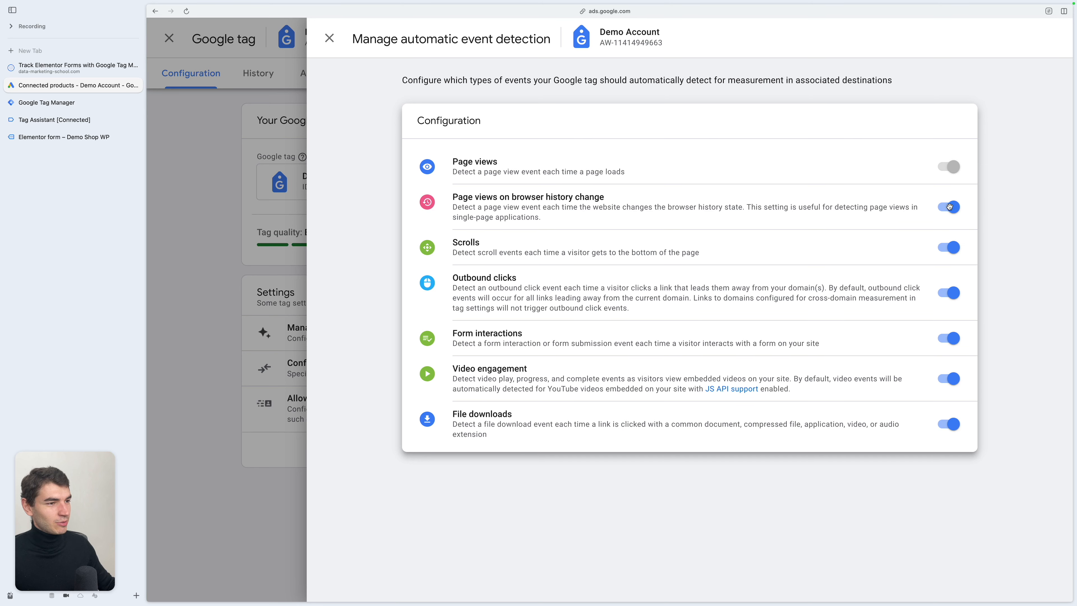
click(947, 289)
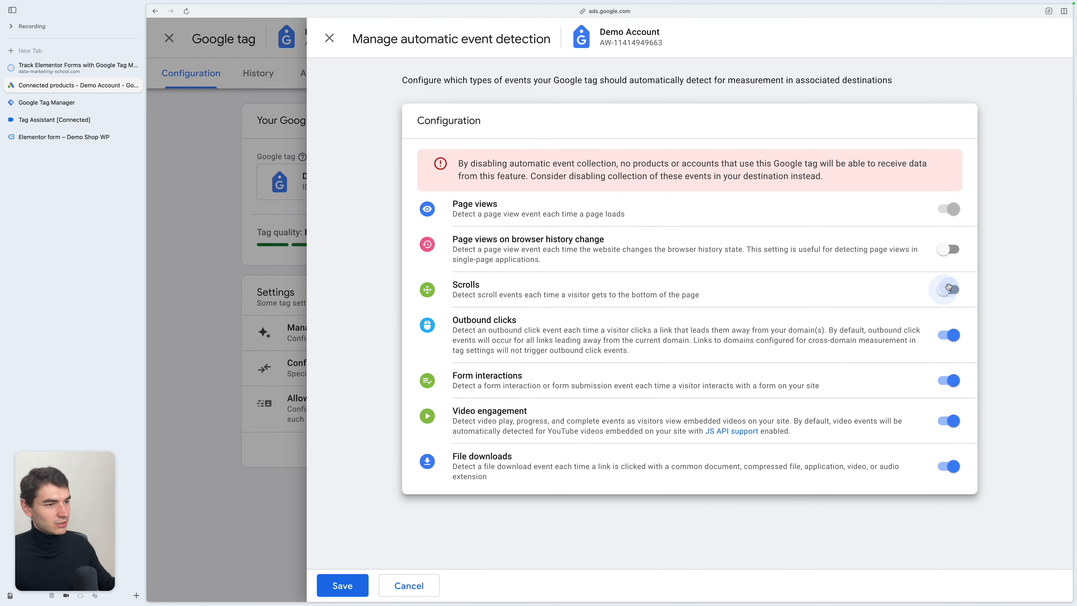
click(948, 335)
click(948, 384)
click(948, 422)
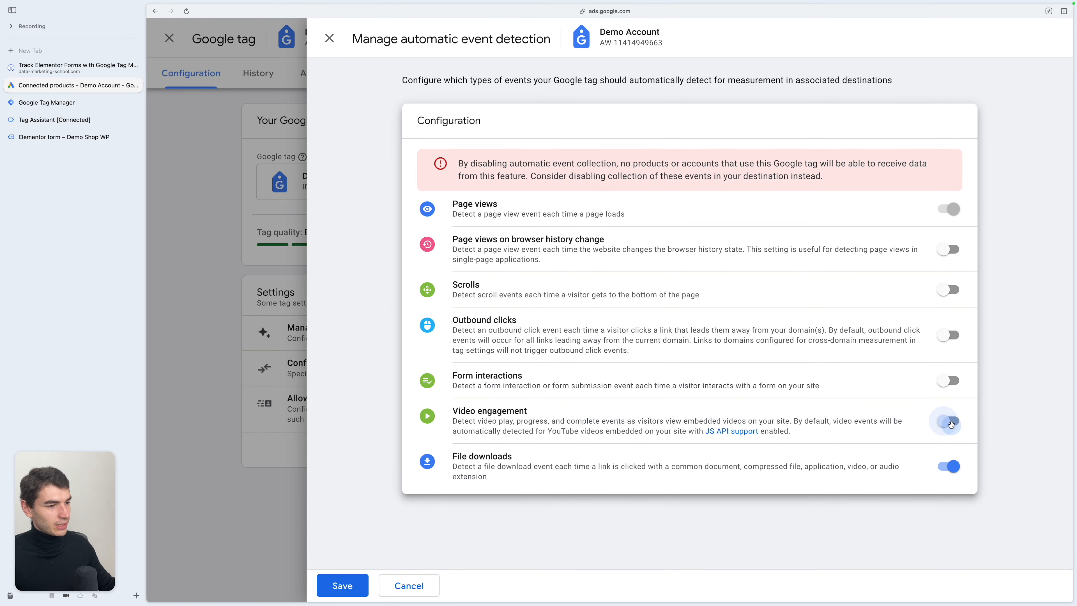
click(949, 467)
click(352, 593)
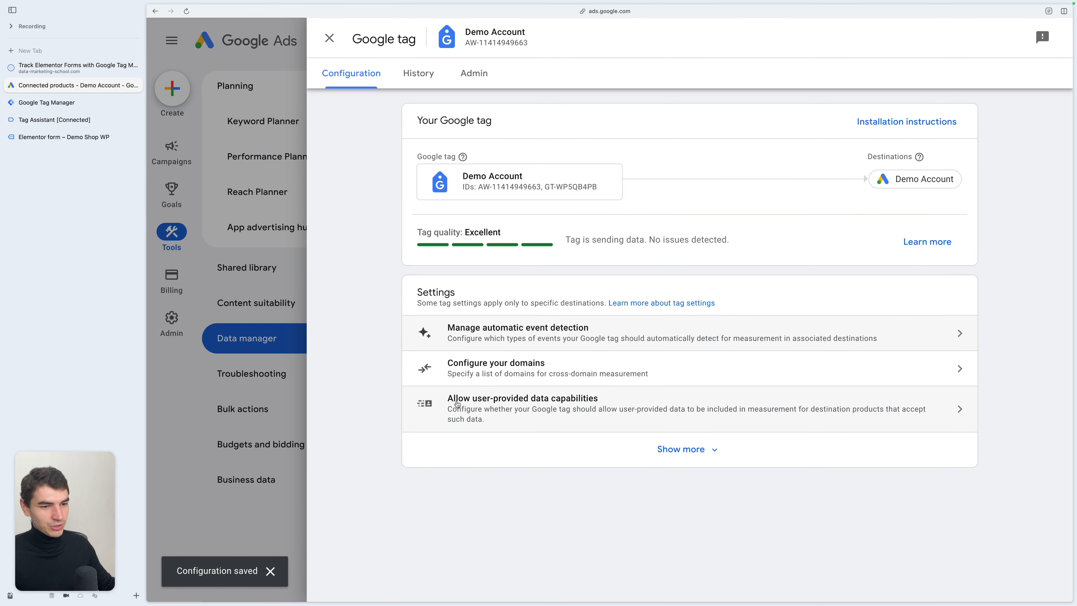
- Save the Google tag's Allow user-provided data capabilities setting with the option switched off
click(609, 404)
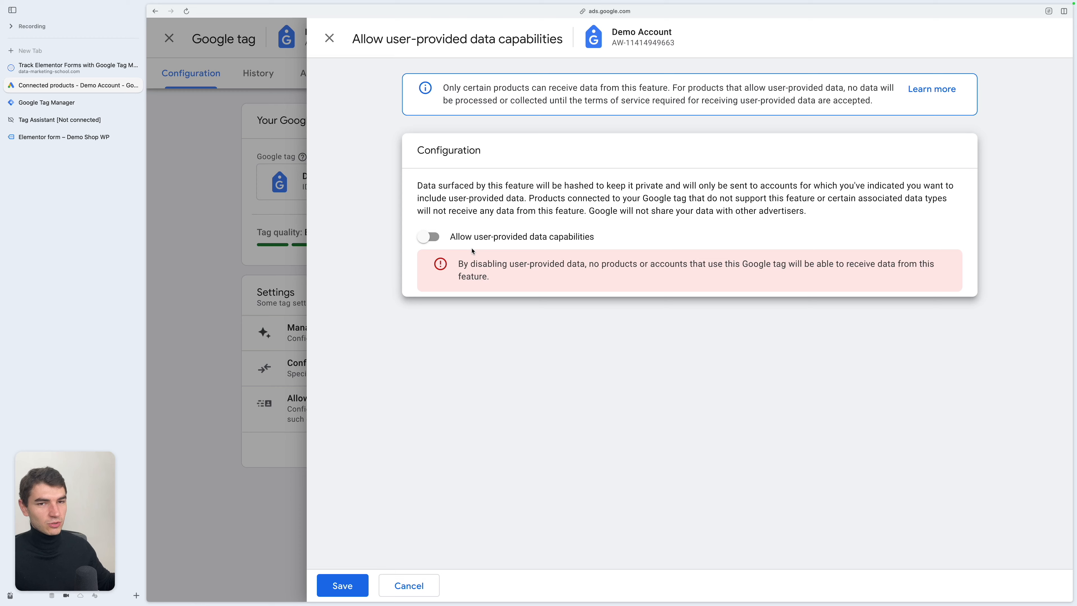
click(343, 585)
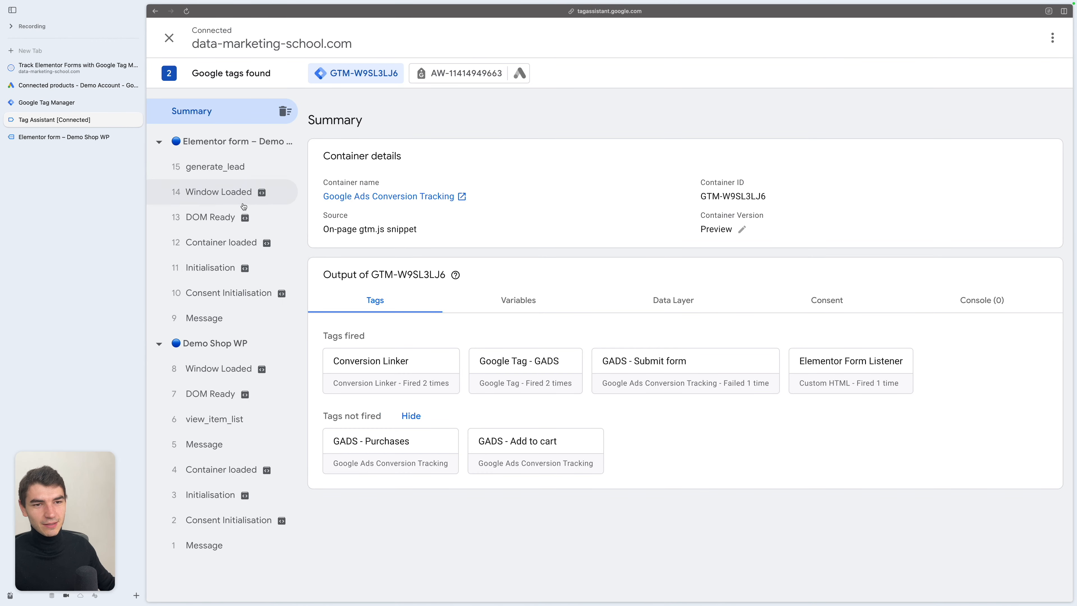
mouse_move(253, 194)
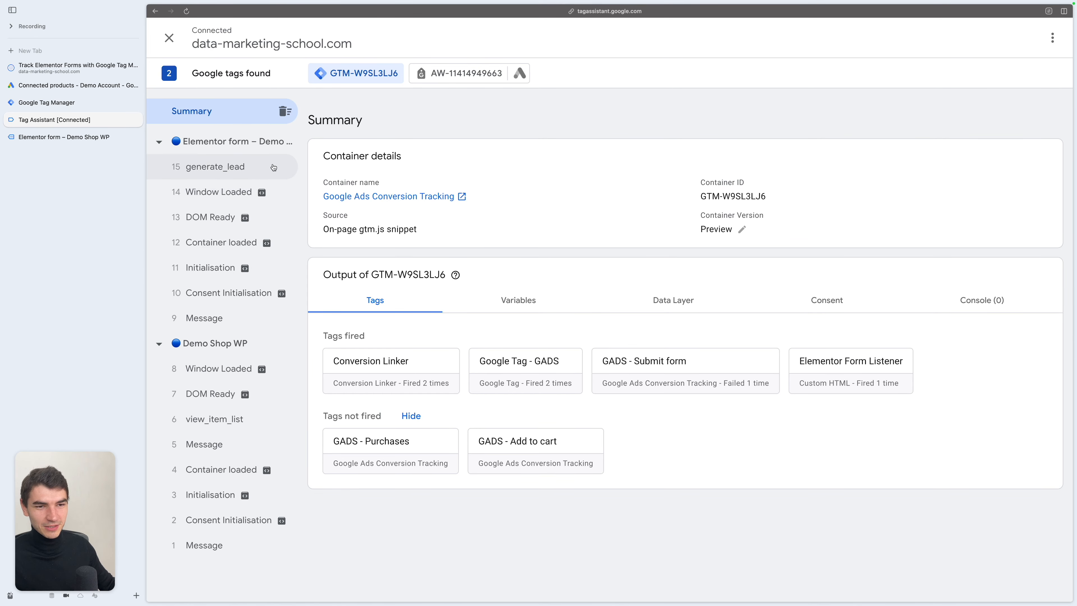
key(ctrl+Tab)
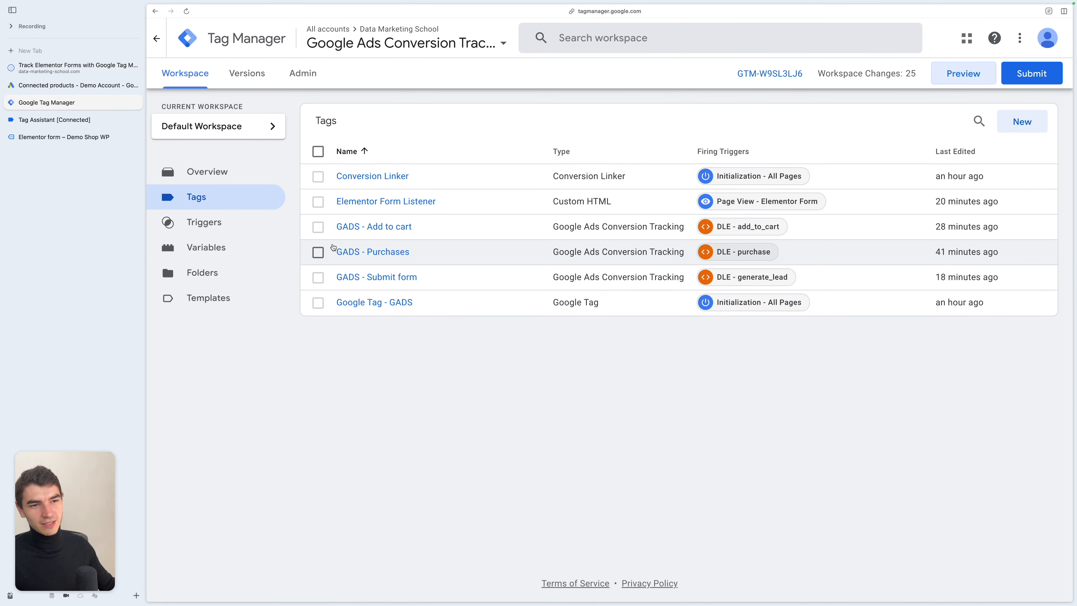